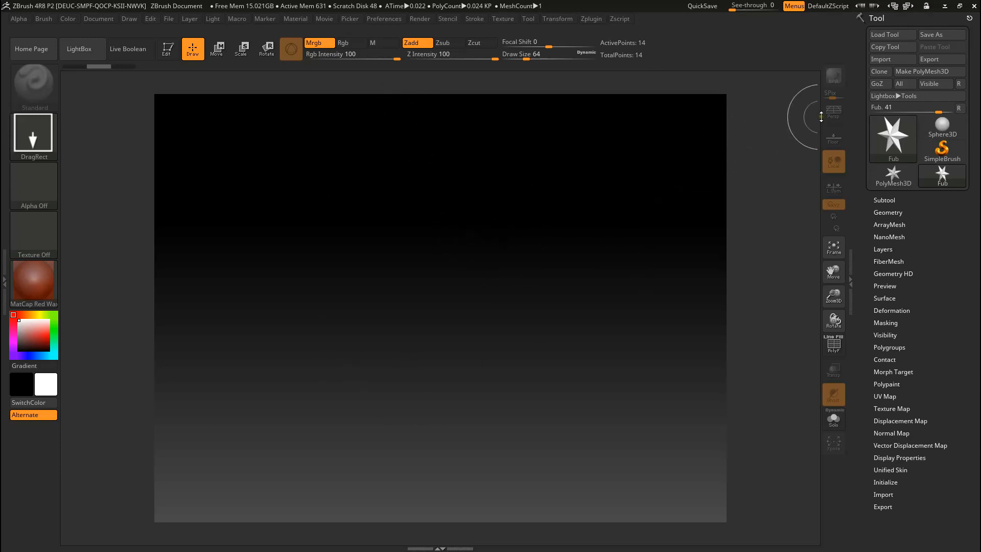
- Import the Fub mesh file and place it on the canvas in Edit mode
{"action": "left_click", "coordinate": [879, 60]}
{"action": "double_click", "coordinate": [288, 81]}
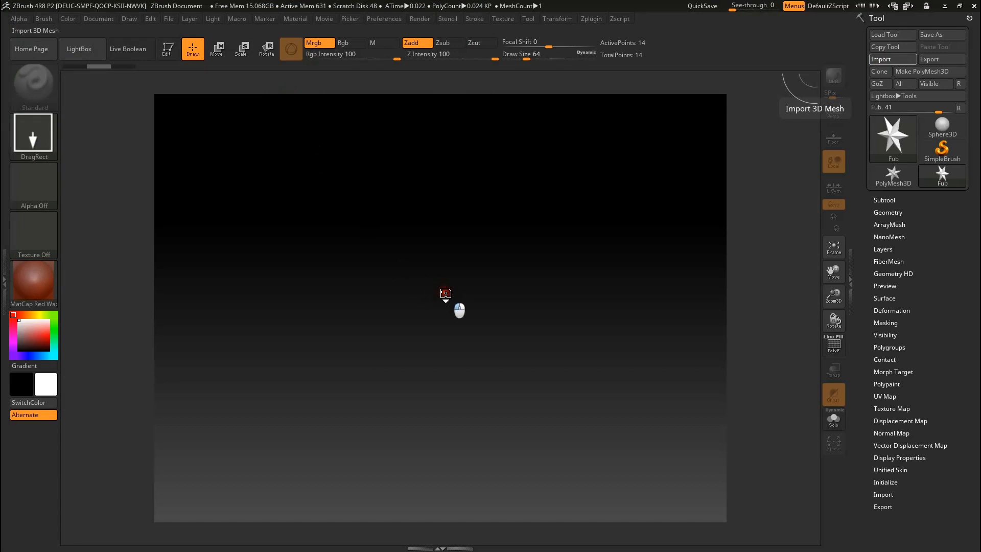
{"action": "mouse_move", "coordinate": [430, 302]}
{"action": "left_mouse_down"}
{"action": "mouse_move", "coordinate": [447, 493]}
{"action": "mouse_move", "coordinate": [432, 499]}
{"action": "left_mouse_up"}
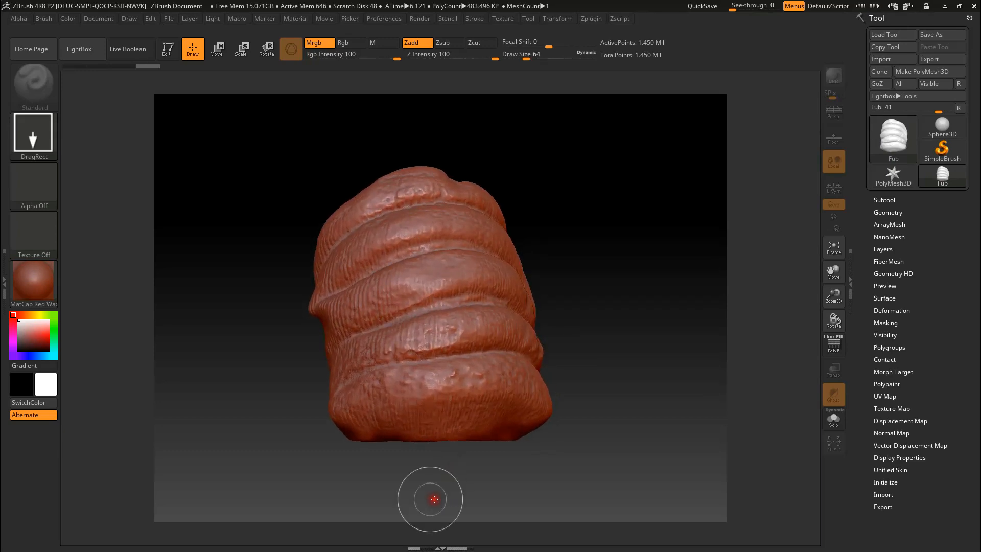
{"action": "left_click", "coordinate": [170, 49]}
- Examine the imported mesh's folds and surface from several sides
{"action": "mouse_move", "coordinate": [575, 265]}
{"action": "left_mouse_down"}
{"action": "mouse_move", "coordinate": [431, 282]}
{"action": "mouse_move", "coordinate": [567, 278]}
{"action": "mouse_move", "coordinate": [387, 281]}
{"action": "mouse_move", "coordinate": [508, 276]}
{"action": "mouse_move", "coordinate": [487, 276]}
{"action": "left_mouse_up"}
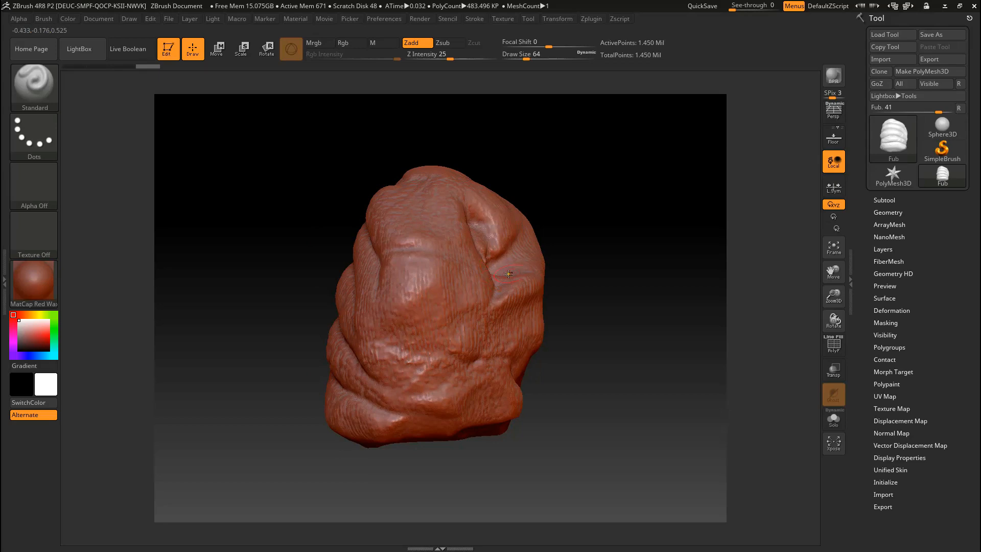
{"action": "left_click_drag", "start_coordinate": [550, 262], "coordinate": [334, 532]}
{"action": "left_click_drag", "start_coordinate": [640, 253], "coordinate": [608, 549]}
{"action": "left_click_drag", "start_coordinate": [361, 193], "coordinate": [546, 399]}
{"action": "left_click_drag", "start_coordinate": [568, 433], "coordinate": [624, 408]}
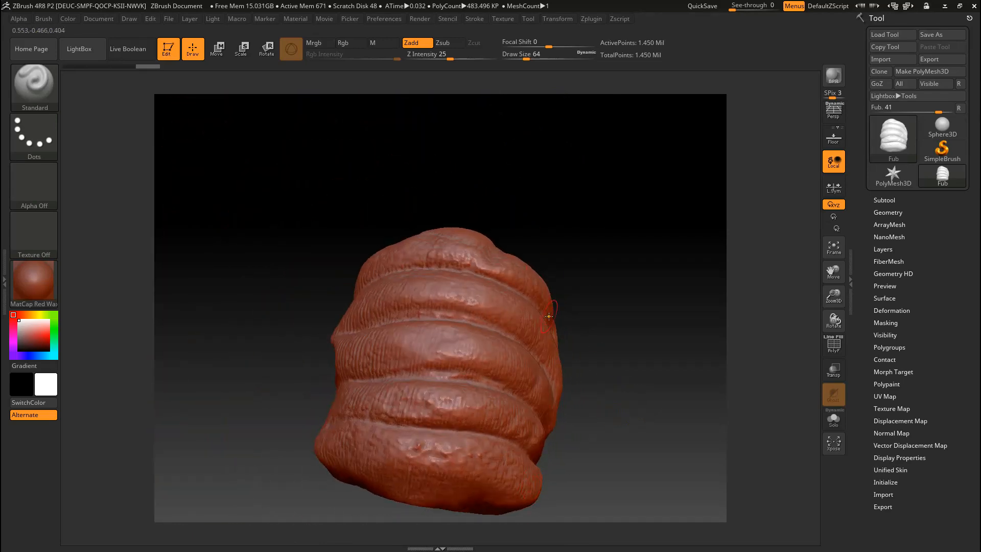
{"action": "left_click_drag", "start_coordinate": [636, 365], "coordinate": [645, 298], "text": "alt"}
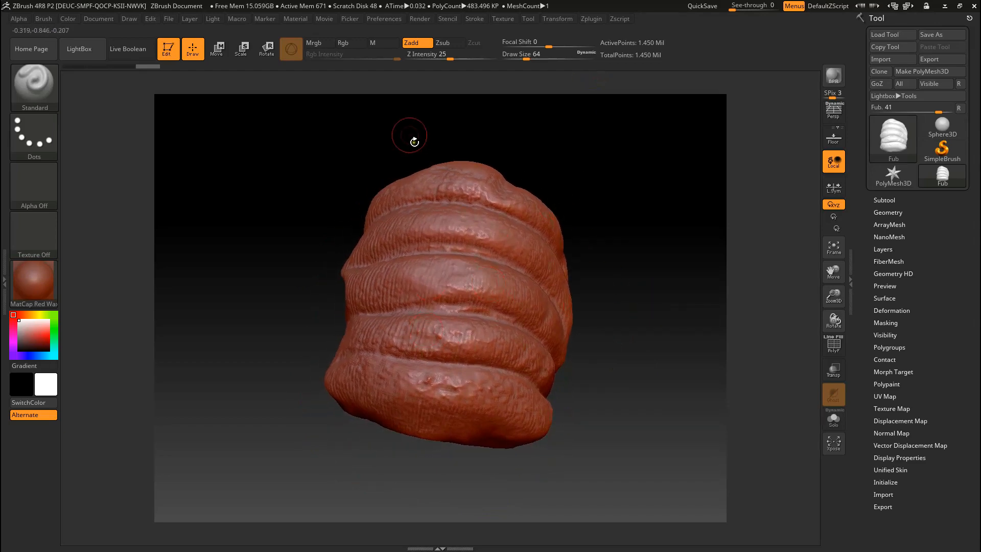
{"action": "left_click_drag", "start_coordinate": [608, 265], "coordinate": [580, 267]}
{"action": "left_click_drag", "start_coordinate": [645, 287], "coordinate": [611, 294]}
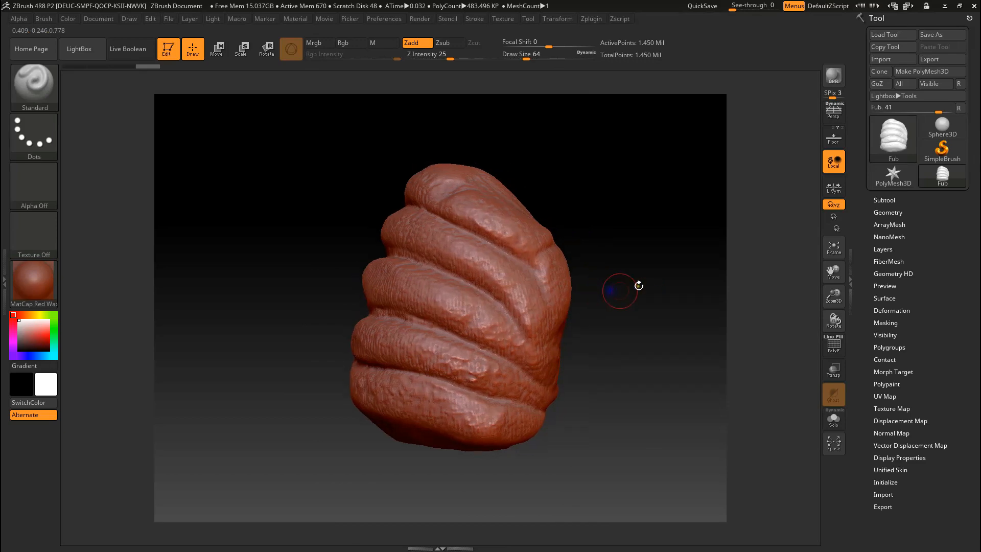
- Rename the imported mesh's subtool to FubOriginal
{"action": "left_click", "coordinate": [884, 200]}
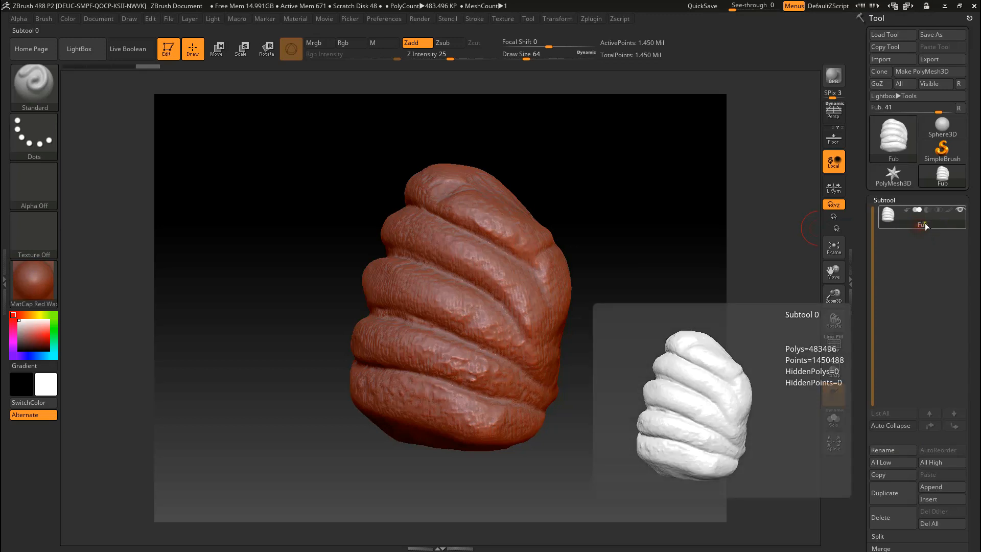
{"action": "left_click", "coordinate": [898, 450]}
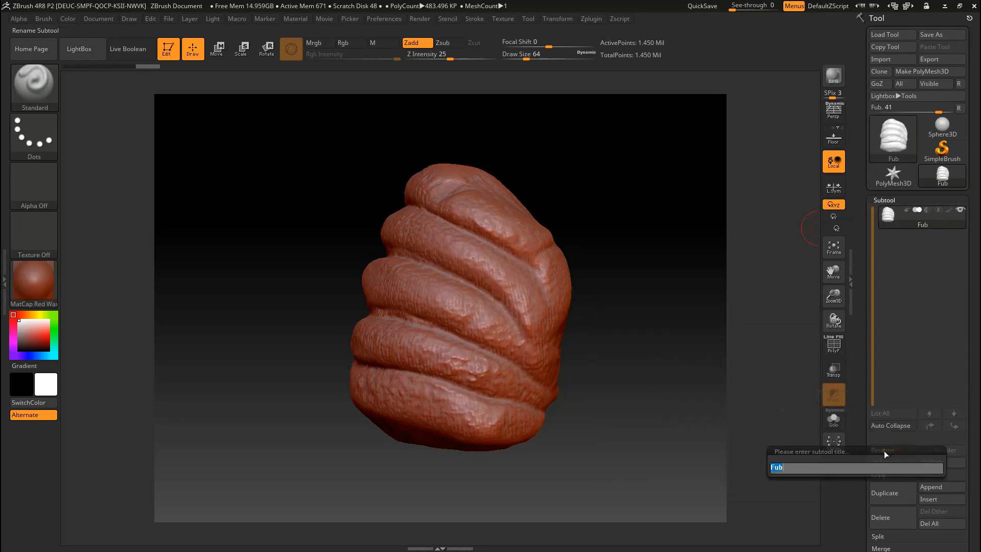
{"action": "type", "text": "Fub"}
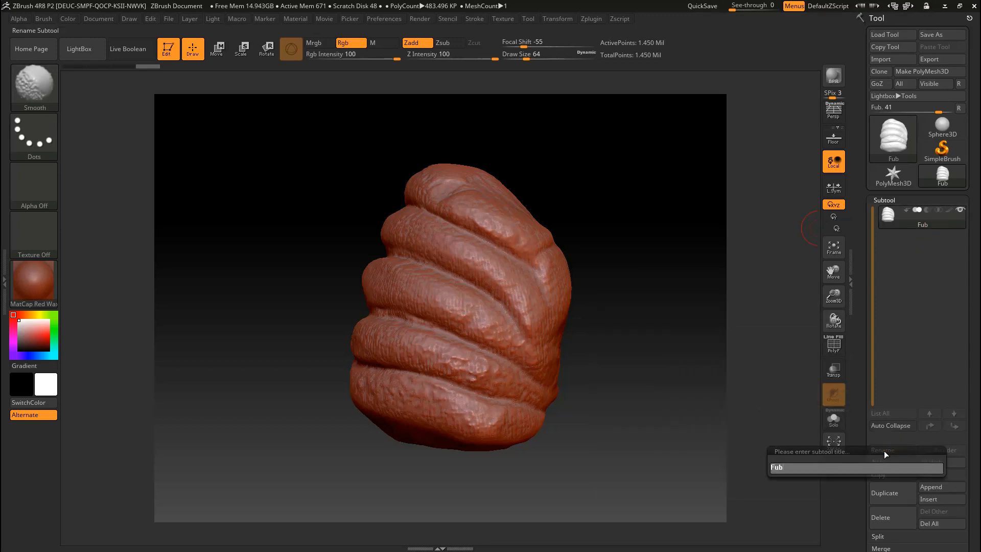
{"action": "type", "text": "O"}
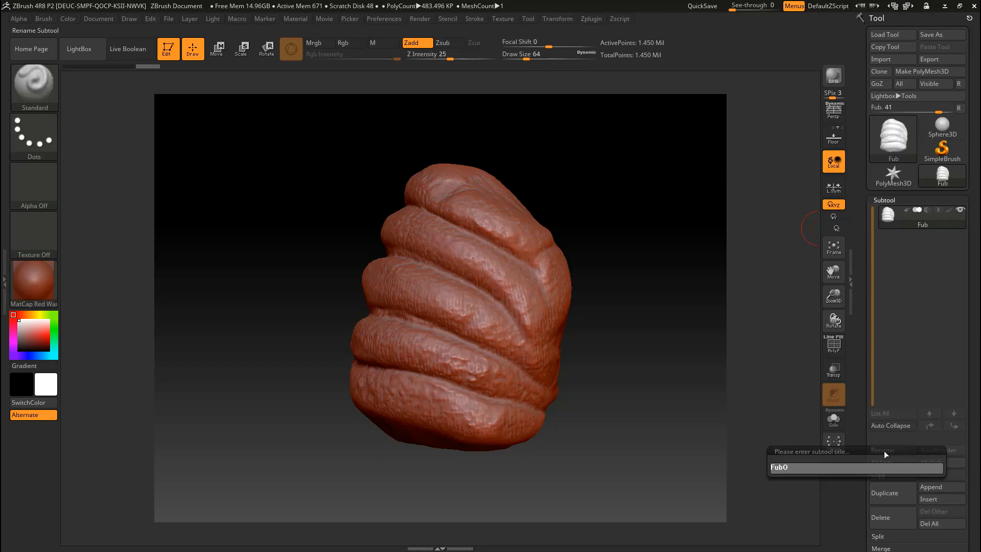
{"action": "type", "text": "riginal"}
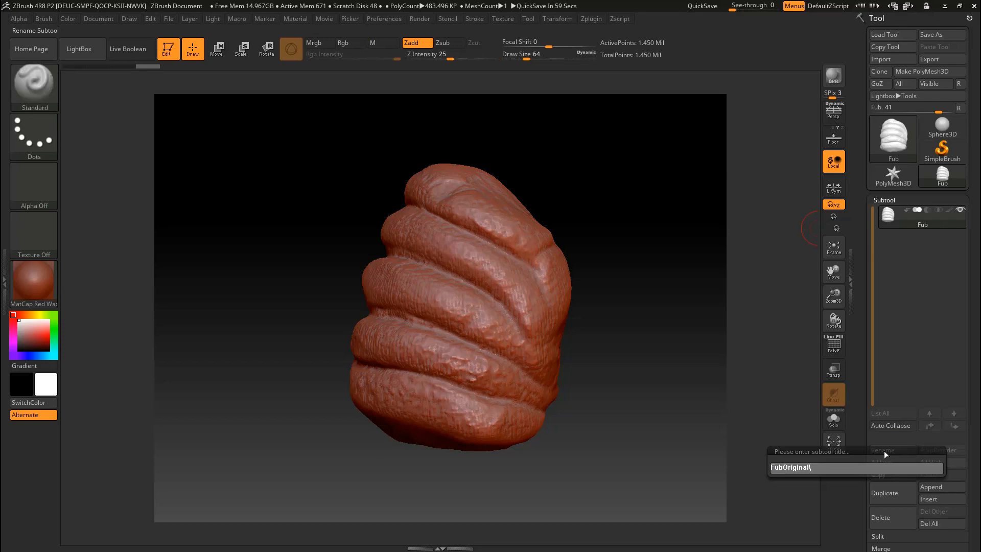
{"action": "key", "text": "Return"}
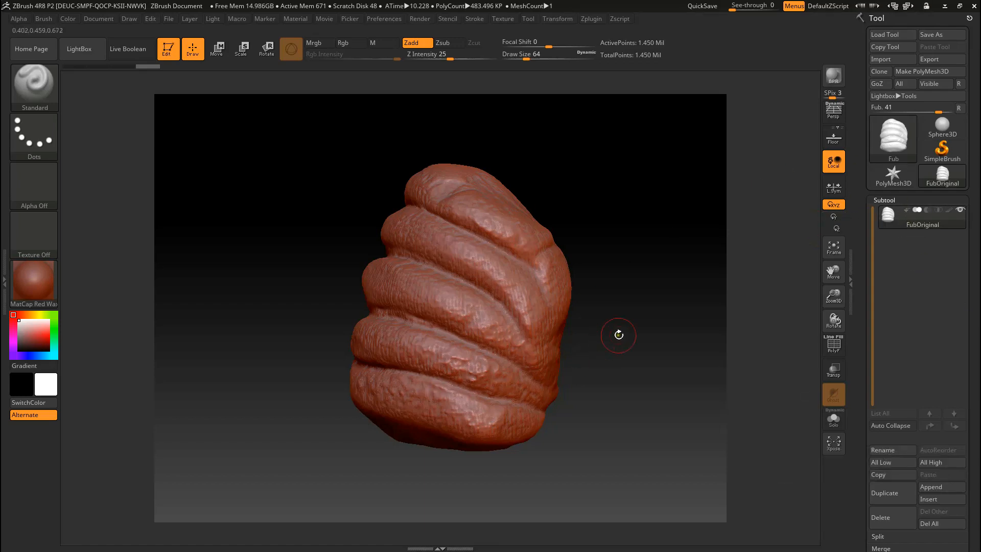
- Duplicate the FubOriginal subtool and hide the original
{"action": "left_click", "coordinate": [885, 494]}
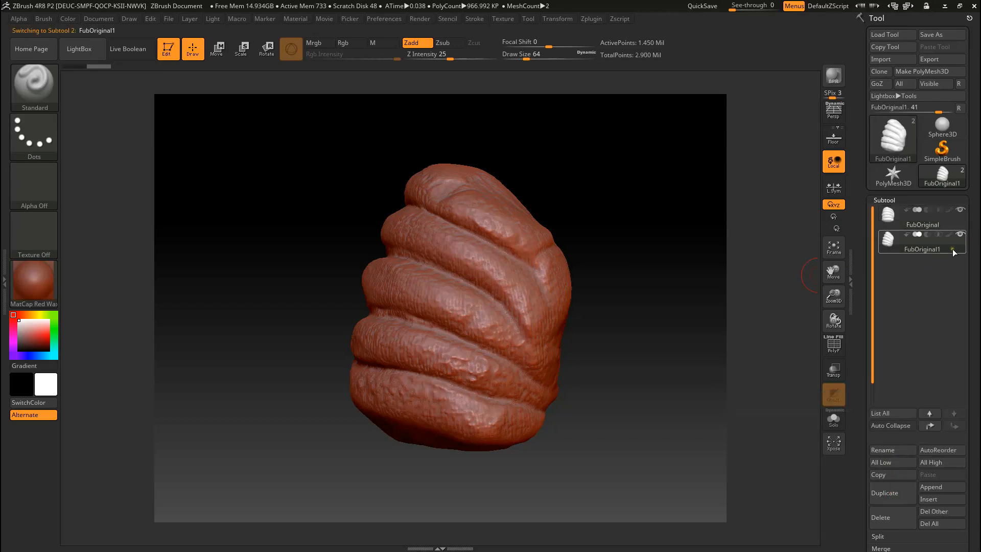
{"action": "left_click", "coordinate": [965, 222]}
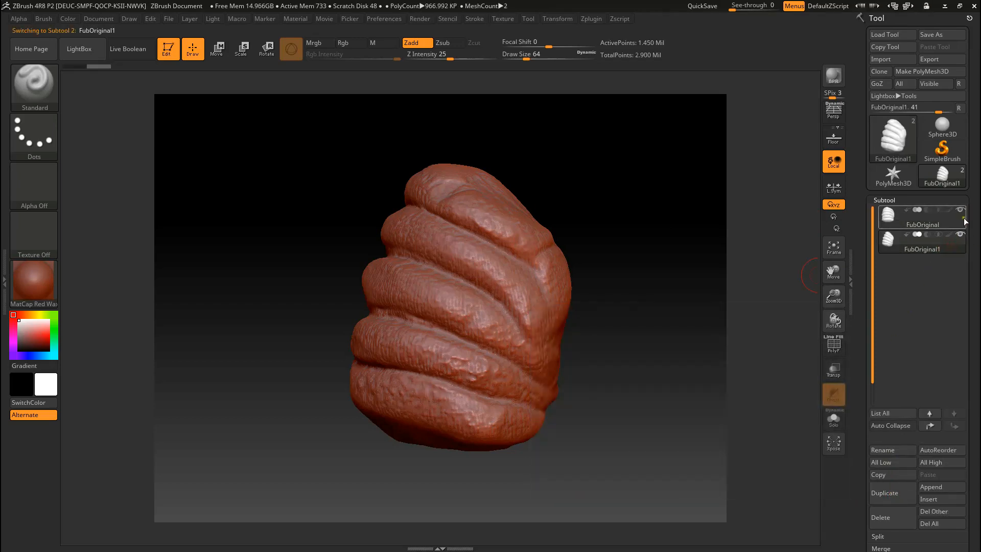
{"action": "mouse_move", "coordinate": [916, 250]}
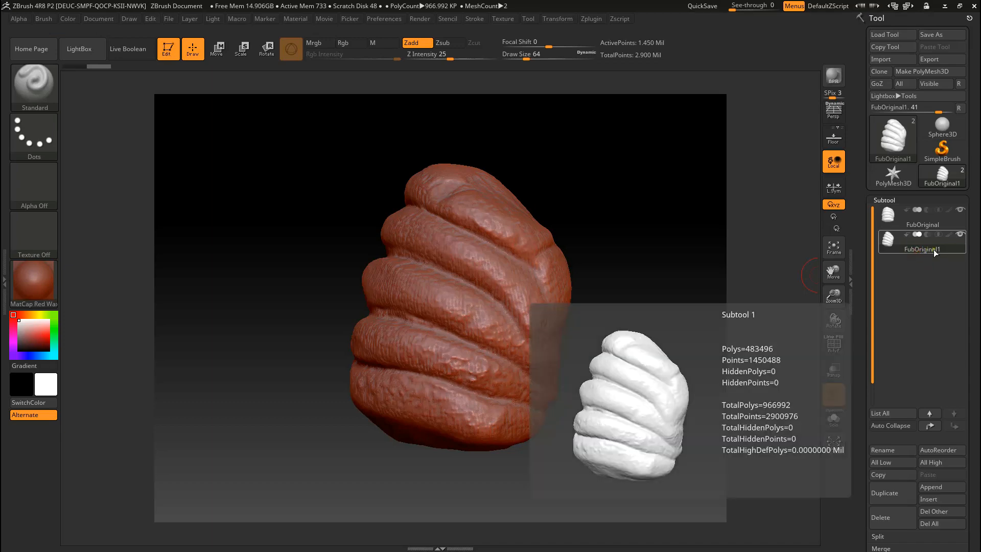
{"action": "left_click", "coordinate": [960, 213]}
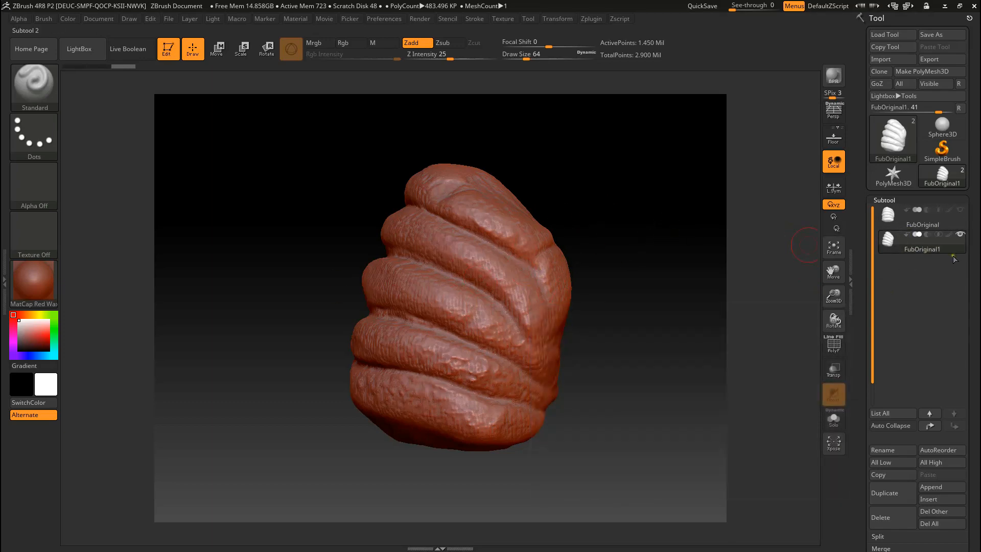
- Rename the duplicated subtool to FubHighEdit
{"action": "left_click", "coordinate": [898, 450]}
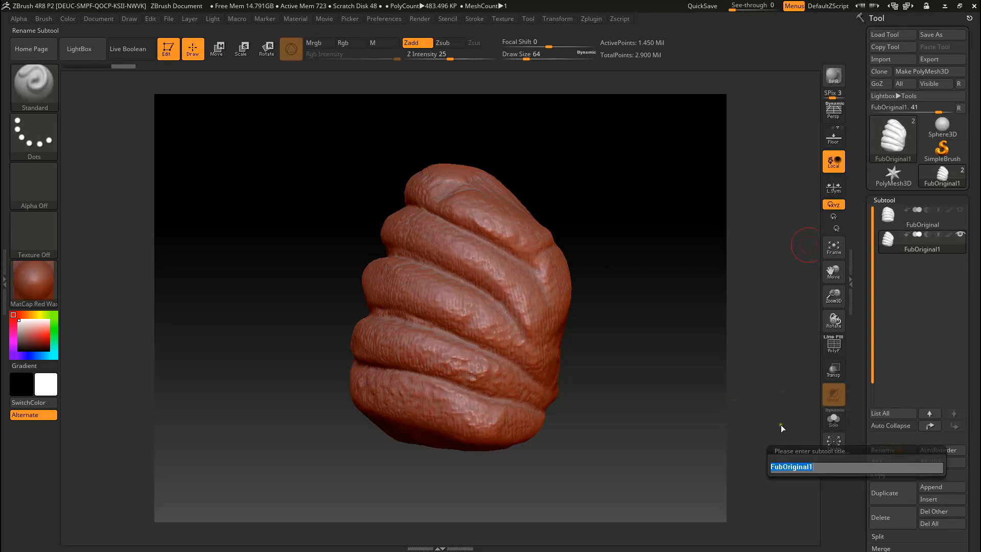
{"action": "type", "text": "FubHighEdit"}
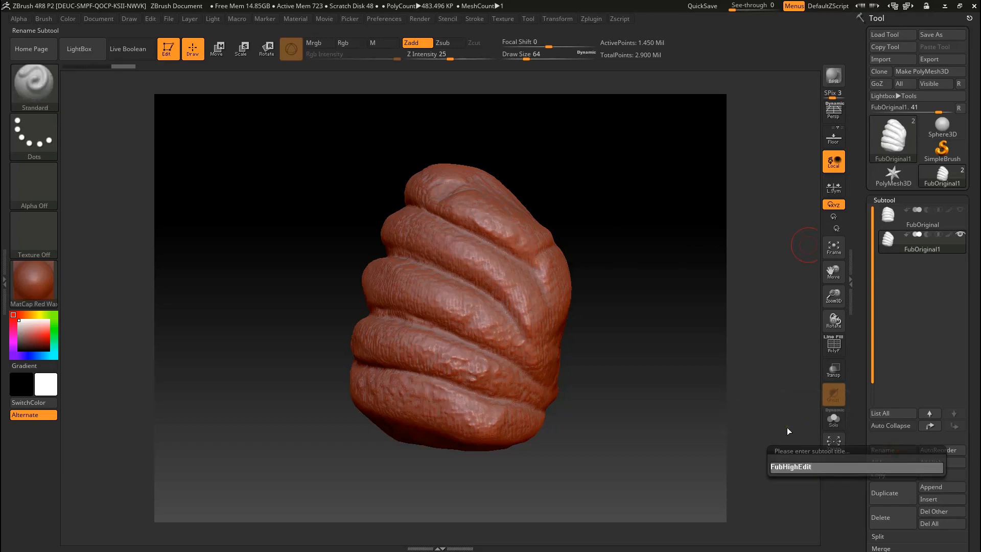
{"action": "key", "text": "Return"}
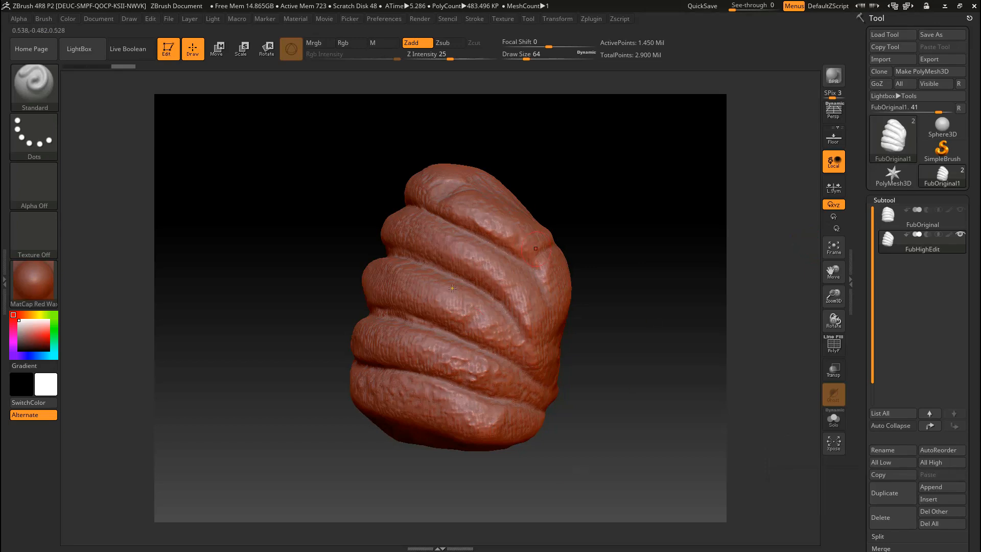
{"action": "mouse_move", "coordinate": [587, 346]}
{"action": "left_mouse_down"}
{"action": "mouse_move", "coordinate": [631, 354]}
{"action": "mouse_move", "coordinate": [593, 346]}
{"action": "left_mouse_up"}
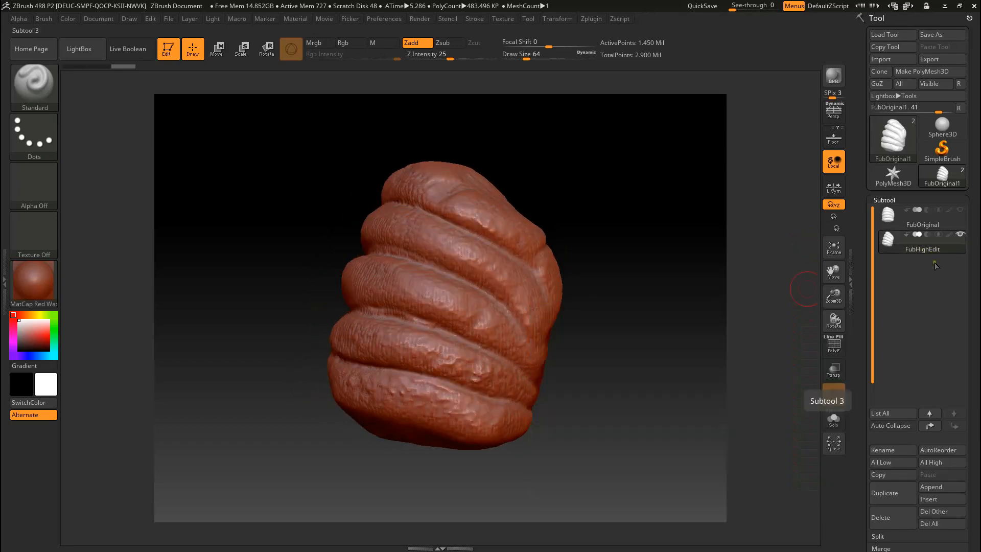
{"action": "mouse_move", "coordinate": [651, 320]}
{"action": "left_mouse_down"}
{"action": "mouse_move", "coordinate": [607, 333]}
{"action": "mouse_move", "coordinate": [691, 335]}
{"action": "mouse_move", "coordinate": [676, 333]}
{"action": "mouse_move", "coordinate": [670, 315]}
{"action": "mouse_move", "coordinate": [616, 330]}
{"action": "mouse_move", "coordinate": [652, 336]}
{"action": "mouse_move", "coordinate": [644, 299]}
{"action": "mouse_move", "coordinate": [575, 320]}
{"action": "mouse_move", "coordinate": [636, 321]}
{"action": "mouse_move", "coordinate": [622, 312]}
{"action": "left_mouse_up"}
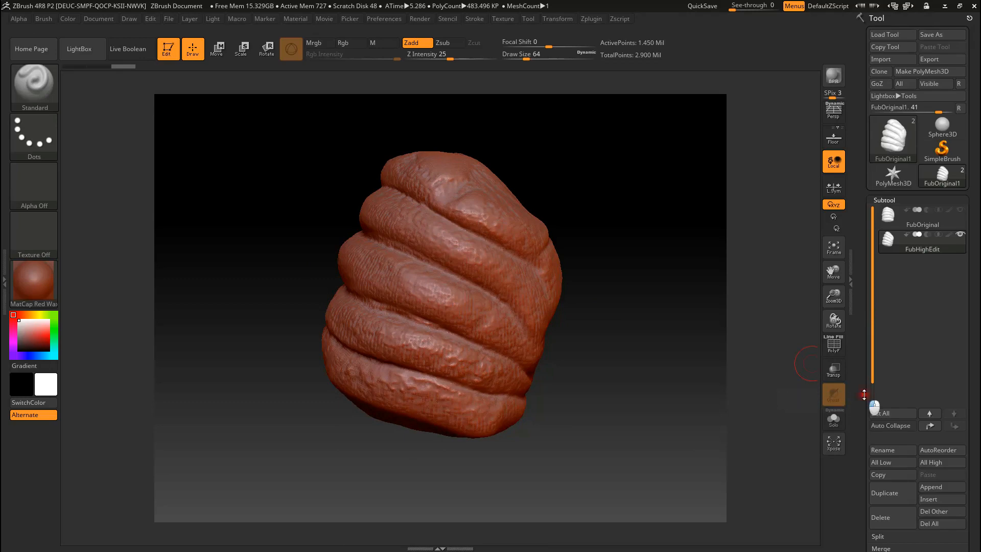
- Convert the FubHighEdit subtool to a DynaMesh at resolution 664
{"action": "scroll", "coordinate": [870, 372], "scroll_direction": "down", "scroll_amount": 6}
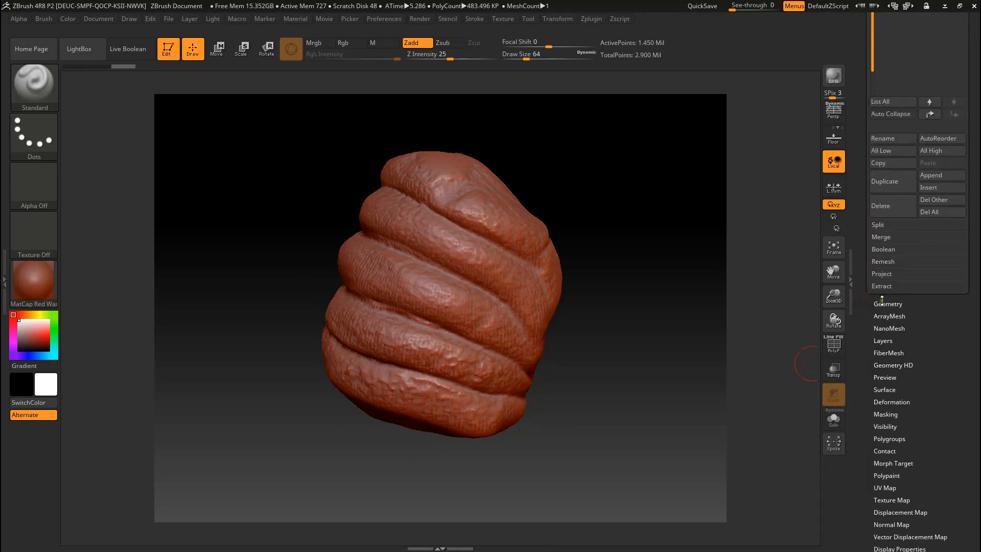
{"action": "left_click", "coordinate": [883, 304]}
{"action": "scroll", "coordinate": [865, 149], "scroll_direction": "up", "scroll_amount": 6}
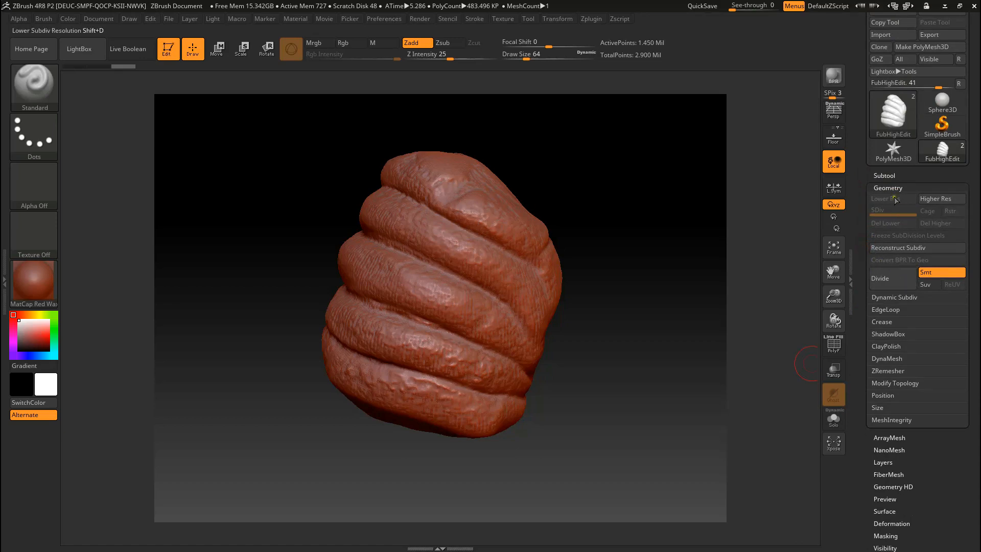
{"action": "left_click", "coordinate": [889, 358]}
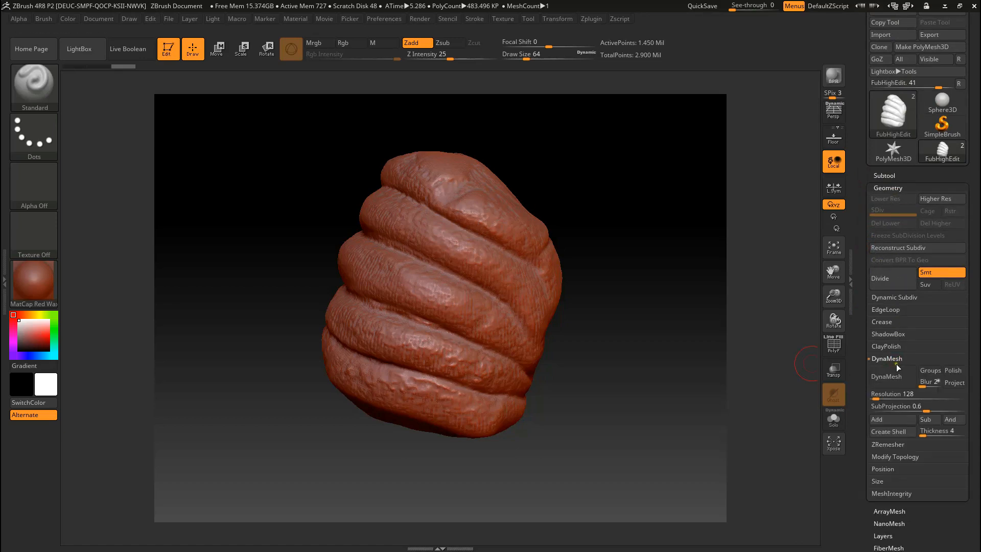
{"action": "left_click_drag", "start_coordinate": [875, 397], "coordinate": [884, 397]}
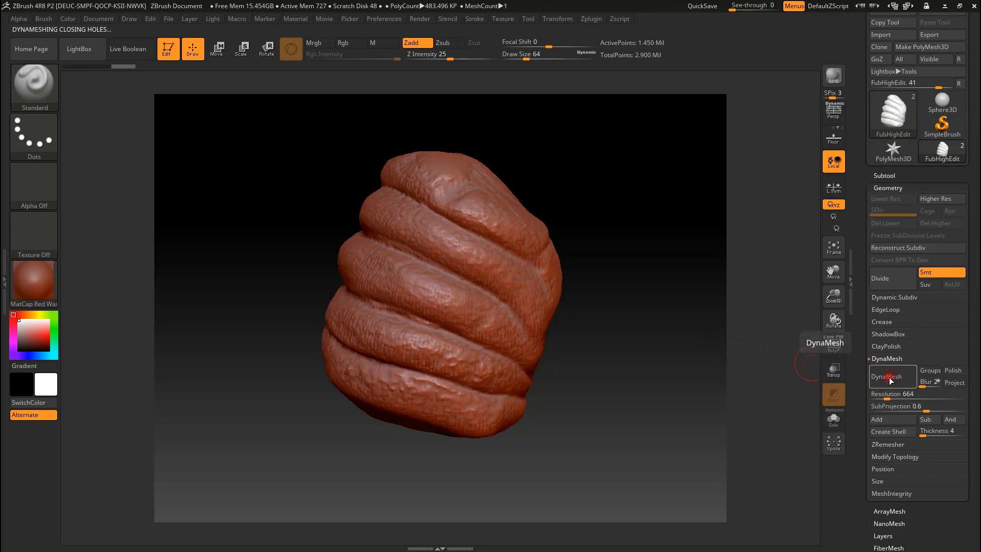
{"action": "left_click_drag", "start_coordinate": [617, 321], "coordinate": [617, 334], "text": "ctrl"}
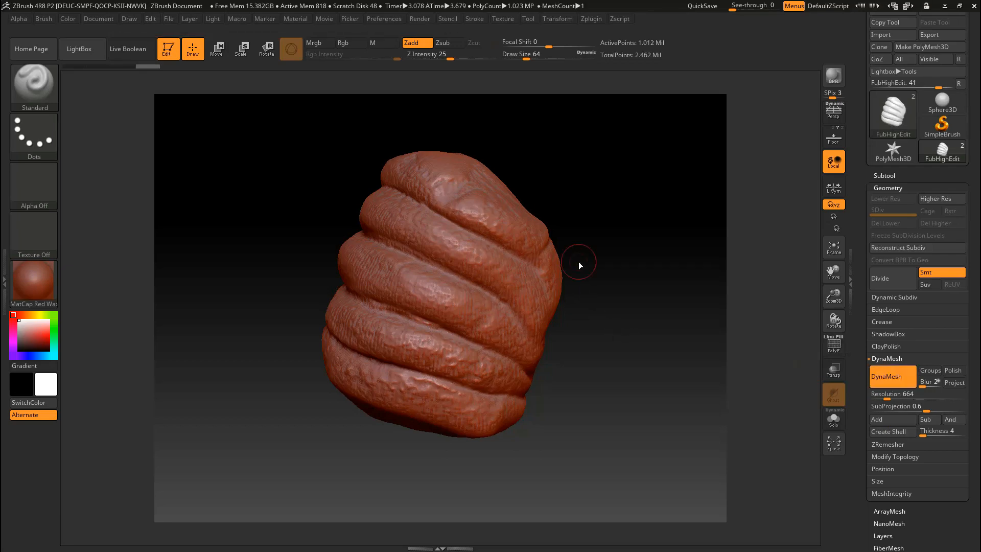
- Assign Smooth as the smoothing brush and smooth the rough surface along the second fold from the top
{"action": "mouse_move", "coordinate": [579, 262]}
{"action": "left_mouse_down"}
{"action": "mouse_move", "coordinate": [587, 295]}
{"action": "mouse_move", "coordinate": [577, 301]}
{"action": "mouse_move", "coordinate": [603, 293]}
{"action": "mouse_move", "coordinate": [587, 284]}
{"action": "mouse_move", "coordinate": [532, 297]}
{"action": "left_mouse_up"}
{"action": "mouse_move", "coordinate": [532, 297]}
{"action": "right_mouse_down"}
{"action": "mouse_move", "coordinate": [471, 297]}
{"action": "mouse_move", "coordinate": [531, 313]}
{"action": "right_mouse_up"}
{"action": "right_click_drag", "start_coordinate": [576, 291], "coordinate": [542, 444], "text": "ctrl"}
{"action": "mouse_move", "coordinate": [505, 360]}
{"action": "right_mouse_down"}
{"action": "mouse_move", "coordinate": [532, 340]}
{"action": "mouse_move", "coordinate": [514, 354]}
{"action": "mouse_move", "coordinate": [526, 233]}
{"action": "right_mouse_up"}
{"action": "right_click_drag", "start_coordinate": [529, 311], "coordinate": [595, 284], "text": "alt"}
{"action": "mouse_move", "coordinate": [620, 318]}
{"action": "right_mouse_down"}
{"action": "mouse_move", "coordinate": [591, 344]}
{"action": "mouse_move", "coordinate": [619, 344]}
{"action": "mouse_move", "coordinate": [613, 329]}
{"action": "right_mouse_up"}
{"action": "left_click", "coordinate": [24, 84]}
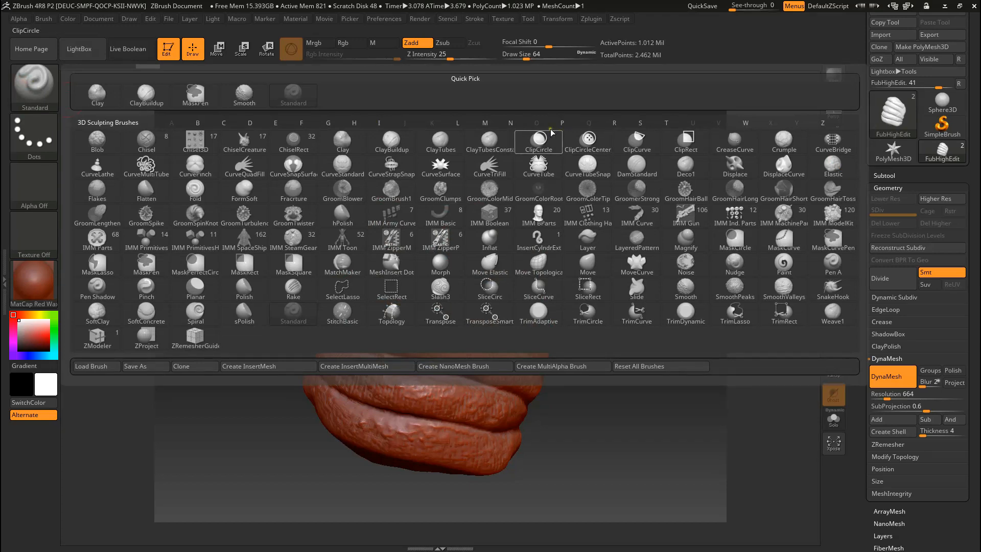
{"action": "left_click", "coordinate": [685, 289]}
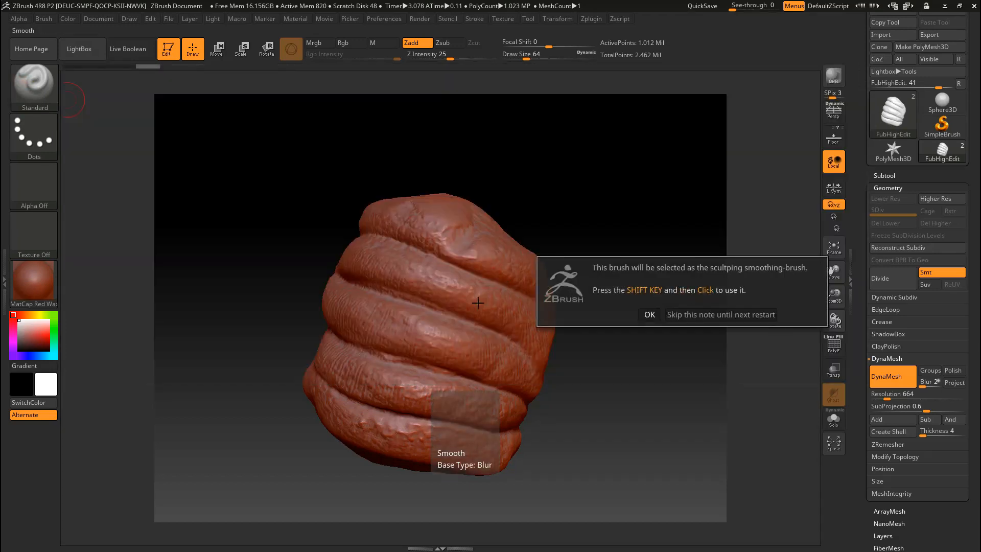
{"action": "left_click", "coordinate": [649, 315]}
{"action": "key", "text": "shift"}
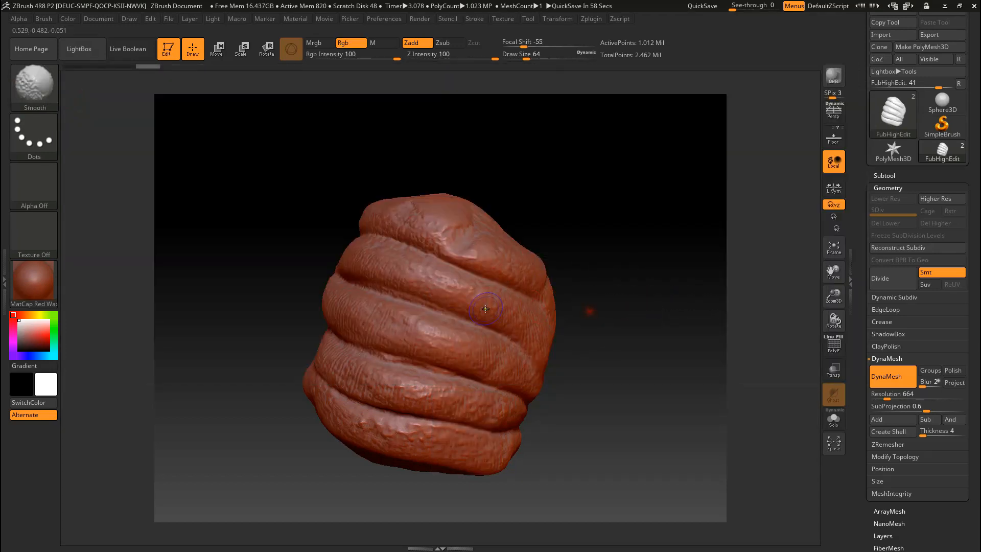
{"action": "left_click_drag", "start_coordinate": [463, 299], "coordinate": [369, 262], "text": "shift"}
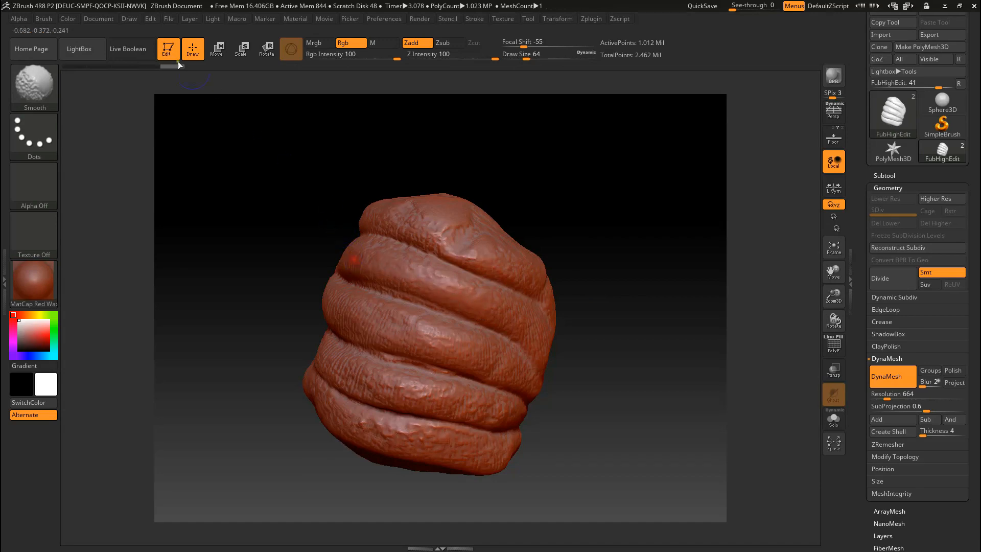
- Smooth the middle and lower folds, setting the Z Intensity to 34 and the draw size to 120
{"action": "left_click", "coordinate": [459, 60]}
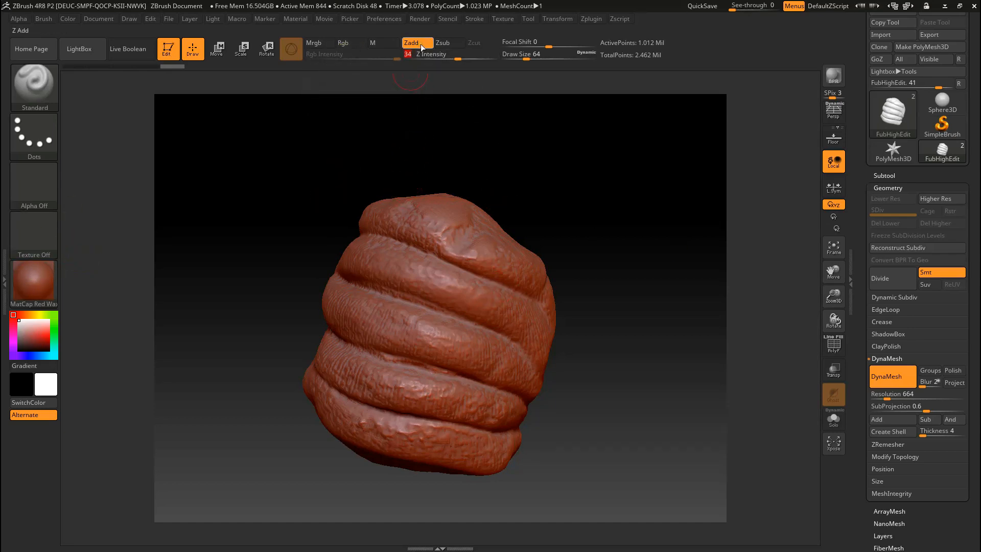
{"action": "mouse_move", "coordinate": [484, 353]}
{"action": "left_mouse_down"}
{"action": "mouse_move", "coordinate": [436, 345]}
{"action": "mouse_move", "coordinate": [410, 325]}
{"action": "left_mouse_up"}
{"action": "right_click_drag", "start_coordinate": [443, 332], "coordinate": [431, 451], "text": "alt"}
{"action": "key", "text": "shift"}
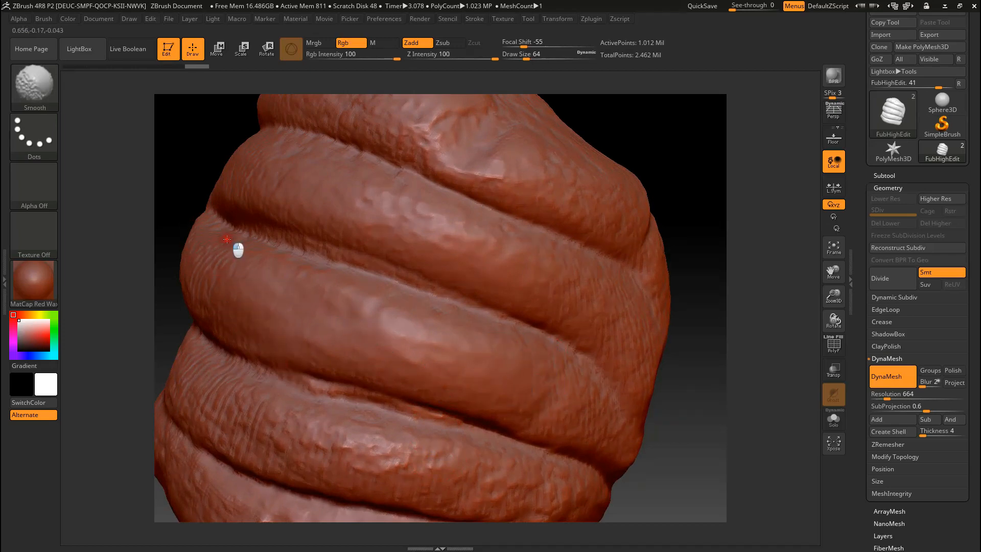
{"action": "left_click_drag", "start_coordinate": [555, 50], "coordinate": [535, 55]}
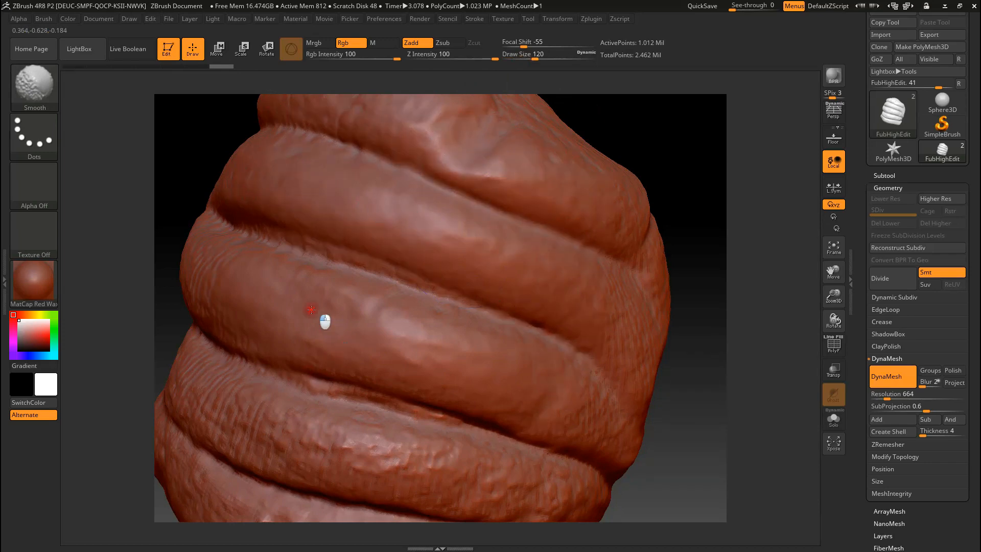
{"action": "left_click_drag", "start_coordinate": [218, 418], "coordinate": [275, 436], "text": "shift"}
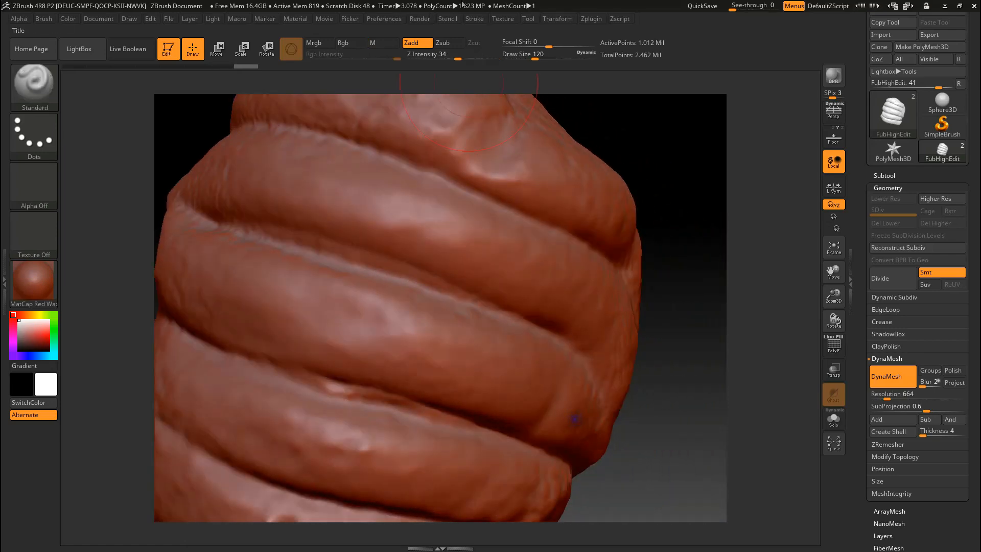
- Sculpt thin looping raised lines across all the folds with the Standard brush at draw size 7 and Z Intensity 100
{"action": "left_click", "coordinate": [415, 56]}
{"action": "type", "text": "1"}
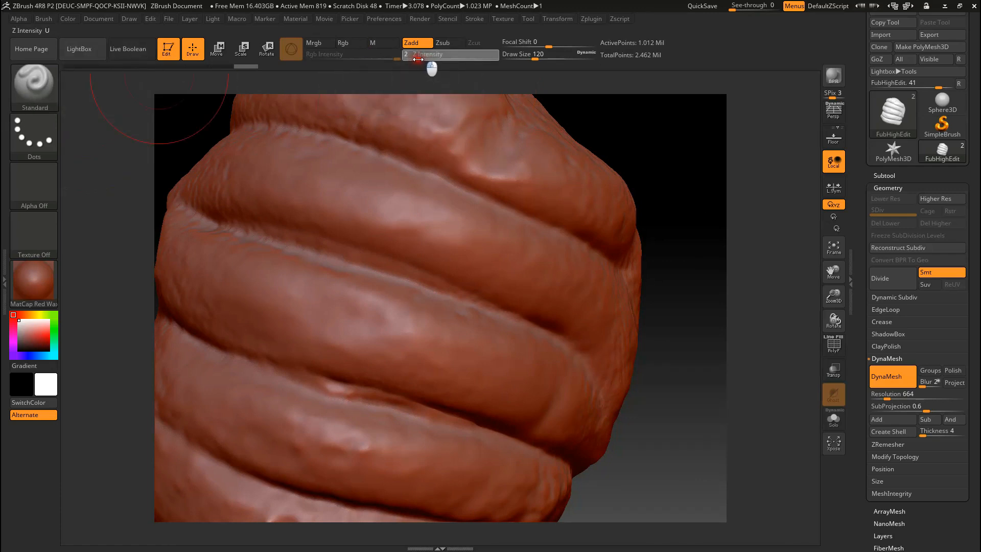
{"action": "key", "text": "Return"}
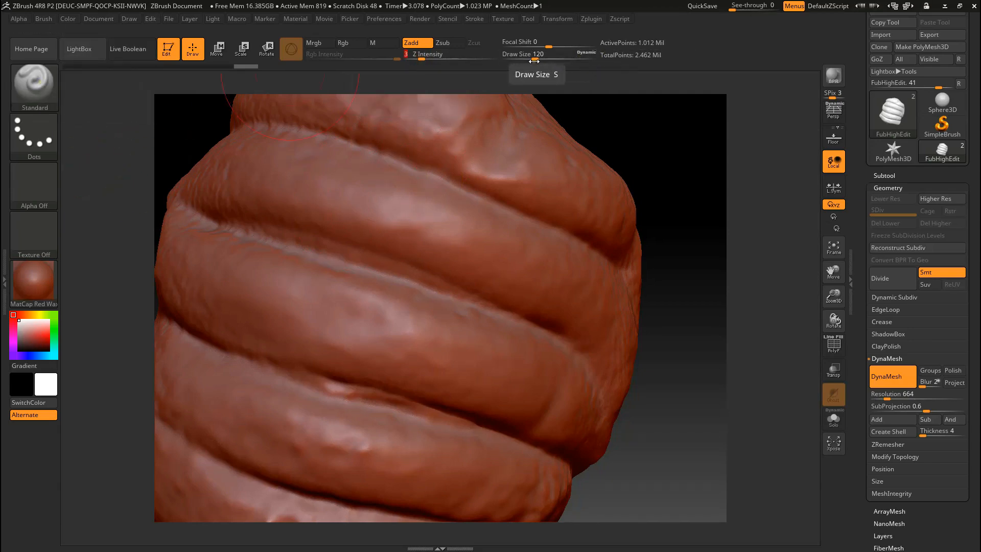
{"action": "mouse_move", "coordinate": [466, 61]}
{"action": "left_mouse_down"}
{"action": "mouse_move", "coordinate": [532, 60]}
{"action": "mouse_move", "coordinate": [511, 59]}
{"action": "left_mouse_up"}
{"action": "mouse_move", "coordinate": [328, 177]}
{"action": "left_mouse_down"}
{"action": "mouse_move", "coordinate": [480, 227]}
{"action": "mouse_move", "coordinate": [465, 261]}
{"action": "mouse_move", "coordinate": [469, 338]}
{"action": "mouse_move", "coordinate": [302, 292]}
{"action": "mouse_move", "coordinate": [317, 325]}
{"action": "mouse_move", "coordinate": [225, 267]}
{"action": "mouse_move", "coordinate": [193, 394]}
{"action": "mouse_move", "coordinate": [290, 459]}
{"action": "mouse_move", "coordinate": [276, 536]}
{"action": "mouse_move", "coordinate": [453, 500]}
{"action": "mouse_move", "coordinate": [479, 428]}
{"action": "mouse_move", "coordinate": [541, 339]}
{"action": "mouse_move", "coordinate": [525, 334]}
{"action": "left_mouse_up"}
{"action": "mouse_move", "coordinate": [671, 373]}
{"action": "left_mouse_down"}
{"action": "mouse_move", "coordinate": [650, 383]}
{"action": "mouse_move", "coordinate": [683, 375]}
{"action": "mouse_move", "coordinate": [661, 346]}
{"action": "left_mouse_up"}
{"action": "mouse_move", "coordinate": [568, 395]}
{"action": "right_mouse_down", "text": "ctrl"}
{"action": "mouse_move", "coordinate": [566, 322]}
{"action": "mouse_move", "coordinate": [561, 362]}
{"action": "right_mouse_up", "text": "ctrl"}
{"action": "right_click_drag", "start_coordinate": [620, 332], "coordinate": [613, 303], "text": "alt"}
{"action": "mouse_move", "coordinate": [477, 196]}
{"action": "left_mouse_down"}
{"action": "mouse_move", "coordinate": [541, 282]}
{"action": "mouse_move", "coordinate": [569, 295]}
{"action": "mouse_move", "coordinate": [518, 456]}
{"action": "mouse_move", "coordinate": [541, 388]}
{"action": "mouse_move", "coordinate": [567, 384]}
{"action": "mouse_move", "coordinate": [600, 434]}
{"action": "mouse_move", "coordinate": [667, 391]}
{"action": "left_mouse_up"}
{"action": "mouse_move", "coordinate": [667, 392]}
{"action": "right_mouse_down"}
{"action": "mouse_move", "coordinate": [679, 397]}
{"action": "mouse_move", "coordinate": [671, 393]}
{"action": "right_mouse_up"}
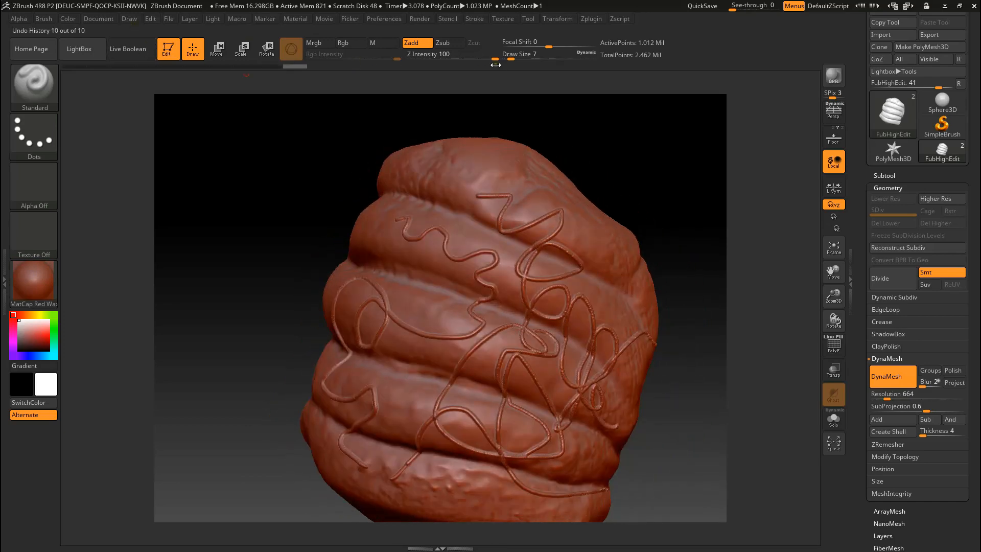
- Build up soft raised bulges over the folds with draw size 39 and Z Intensity 33
{"action": "left_click", "coordinate": [521, 60]}
{"action": "mouse_move", "coordinate": [346, 238]}
{"action": "left_mouse_down"}
{"action": "mouse_move", "coordinate": [376, 228]}
{"action": "mouse_move", "coordinate": [438, 254]}
{"action": "left_mouse_up"}
{"action": "mouse_move", "coordinate": [435, 269]}
{"action": "right_mouse_down"}
{"action": "mouse_move", "coordinate": [436, 280]}
{"action": "mouse_move", "coordinate": [405, 269]}
{"action": "right_mouse_up"}
{"action": "key", "text": "ctrl+z"}
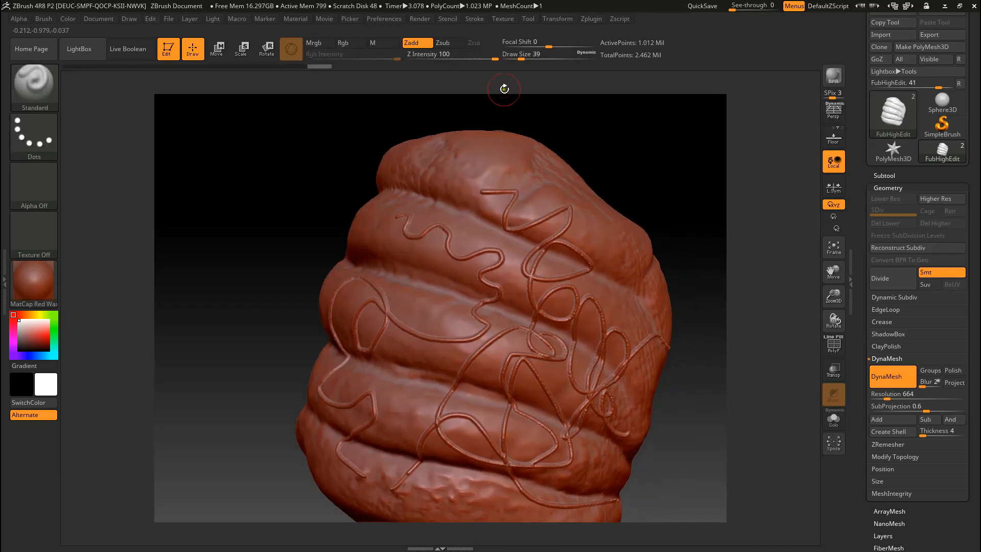
{"action": "left_click_drag", "start_coordinate": [493, 59], "coordinate": [457, 59]}
{"action": "mouse_move", "coordinate": [391, 224]}
{"action": "left_mouse_down"}
{"action": "mouse_move", "coordinate": [456, 244]}
{"action": "mouse_move", "coordinate": [435, 302]}
{"action": "mouse_move", "coordinate": [395, 337]}
{"action": "left_mouse_up"}
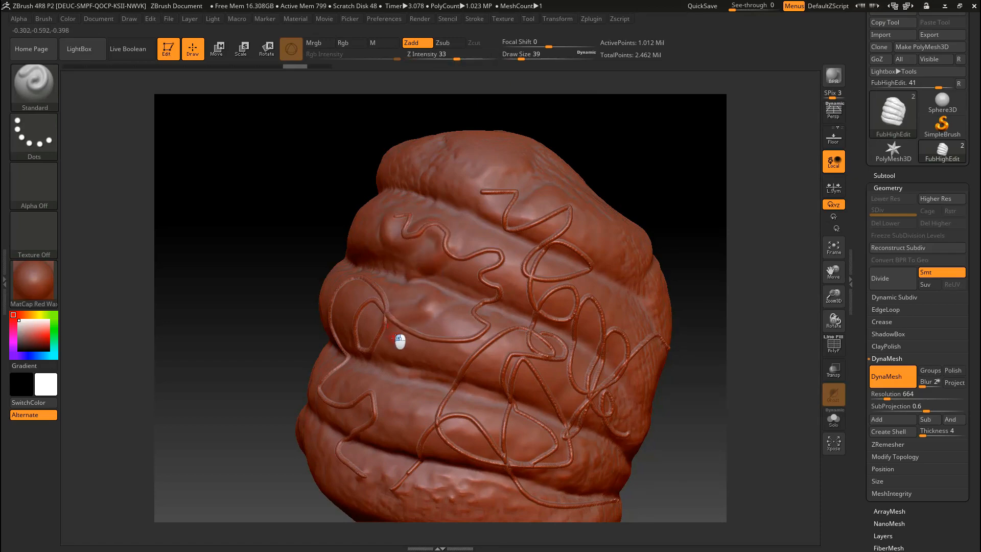
{"action": "mouse_move", "coordinate": [506, 338]}
{"action": "left_mouse_down"}
{"action": "mouse_move", "coordinate": [565, 244]}
{"action": "mouse_move", "coordinate": [434, 142]}
{"action": "mouse_move", "coordinate": [501, 250]}
{"action": "mouse_move", "coordinate": [596, 285]}
{"action": "mouse_move", "coordinate": [565, 455]}
{"action": "mouse_move", "coordinate": [591, 453]}
{"action": "mouse_move", "coordinate": [549, 441]}
{"action": "left_mouse_up"}
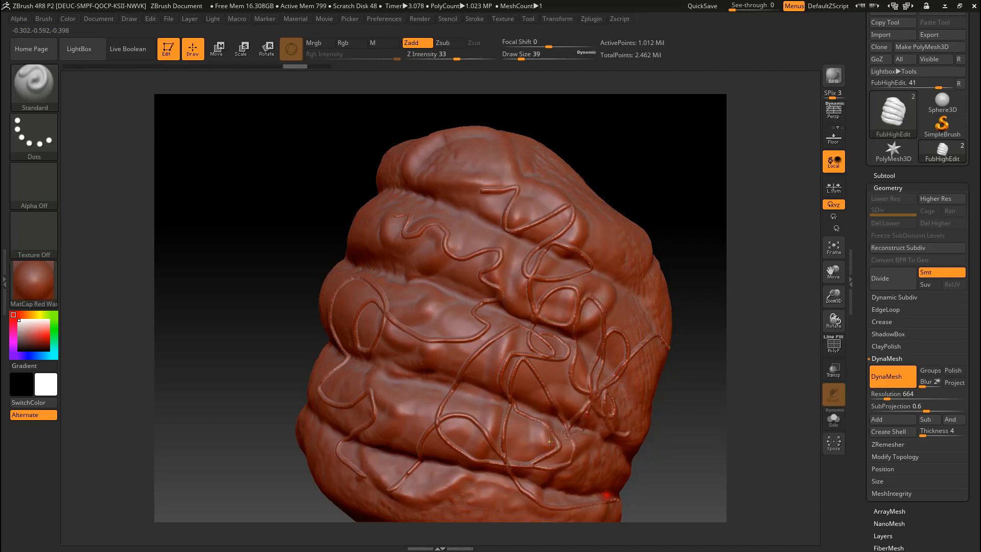
- Switch the brush to Zsub and carve grooves into the folds and the side of the mesh, raising the Z Intensity to 80
{"action": "left_click", "coordinate": [443, 43]}
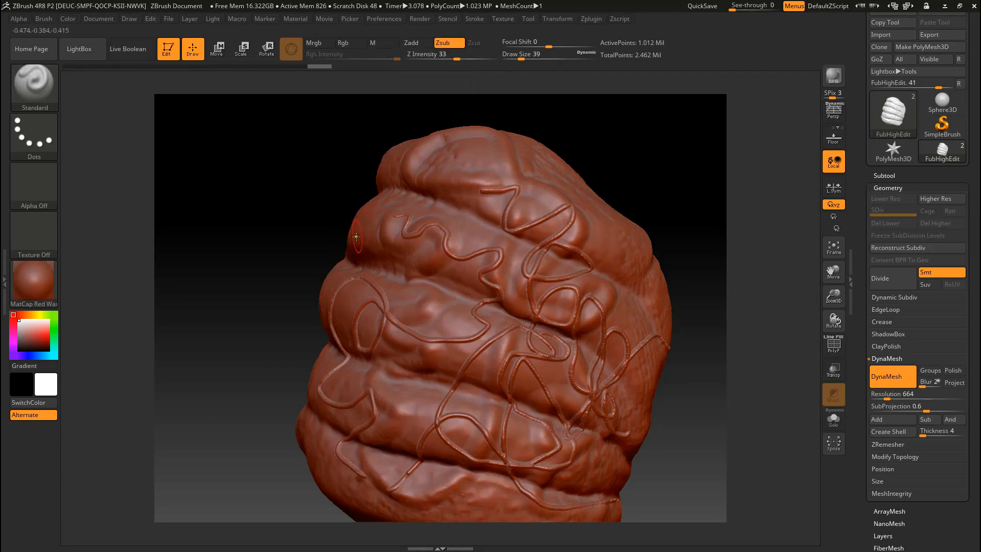
{"action": "mouse_move", "coordinate": [452, 367]}
{"action": "left_mouse_down"}
{"action": "mouse_move", "coordinate": [391, 386]}
{"action": "mouse_move", "coordinate": [307, 384]}
{"action": "mouse_move", "coordinate": [420, 265]}
{"action": "mouse_move", "coordinate": [399, 207]}
{"action": "left_mouse_up"}
{"action": "left_click_drag", "start_coordinate": [457, 59], "coordinate": [485, 59]}
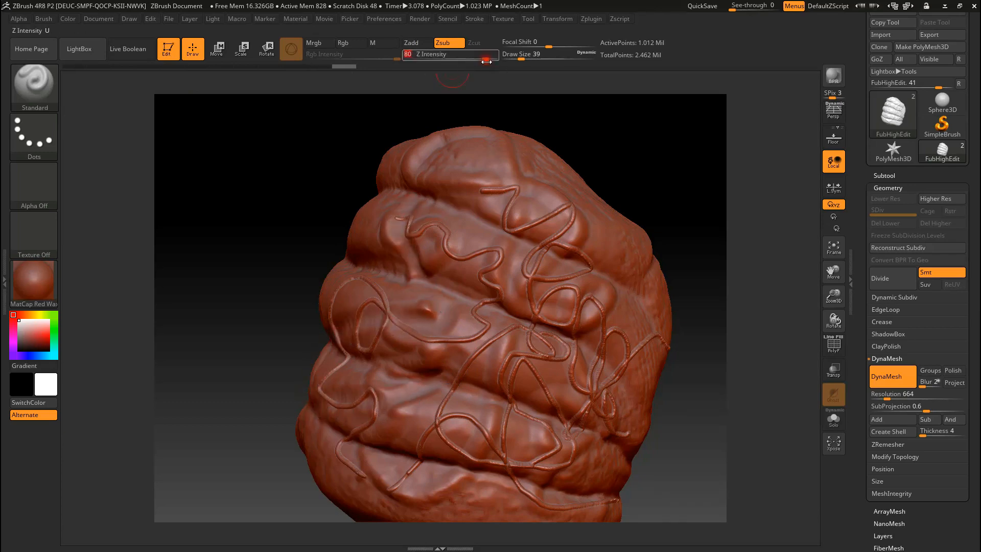
{"action": "right_click_drag", "start_coordinate": [674, 264], "coordinate": [617, 262]}
{"action": "mouse_move", "coordinate": [552, 187]}
{"action": "left_mouse_down"}
{"action": "mouse_move", "coordinate": [557, 215]}
{"action": "mouse_move", "coordinate": [633, 298]}
{"action": "mouse_move", "coordinate": [628, 377]}
{"action": "mouse_move", "coordinate": [587, 452]}
{"action": "mouse_move", "coordinate": [570, 517]}
{"action": "left_mouse_up"}
{"action": "mouse_move", "coordinate": [285, 250]}
{"action": "left_mouse_down"}
{"action": "mouse_move", "coordinate": [313, 255]}
{"action": "mouse_move", "coordinate": [261, 278]}
{"action": "mouse_move", "coordinate": [315, 263]}
{"action": "mouse_move", "coordinate": [324, 245]}
{"action": "mouse_move", "coordinate": [366, 252]}
{"action": "mouse_move", "coordinate": [307, 242]}
{"action": "mouse_move", "coordinate": [334, 250]}
{"action": "left_mouse_up"}
{"action": "right_click_drag", "start_coordinate": [626, 382], "coordinate": [585, 296]}
{"action": "mouse_move", "coordinate": [601, 348]}
{"action": "right_mouse_down"}
{"action": "mouse_move", "coordinate": [586, 305]}
{"action": "mouse_move", "coordinate": [605, 293]}
{"action": "mouse_move", "coordinate": [611, 335]}
{"action": "mouse_move", "coordinate": [619, 264]}
{"action": "mouse_move", "coordinate": [614, 298]}
{"action": "right_mouse_up"}
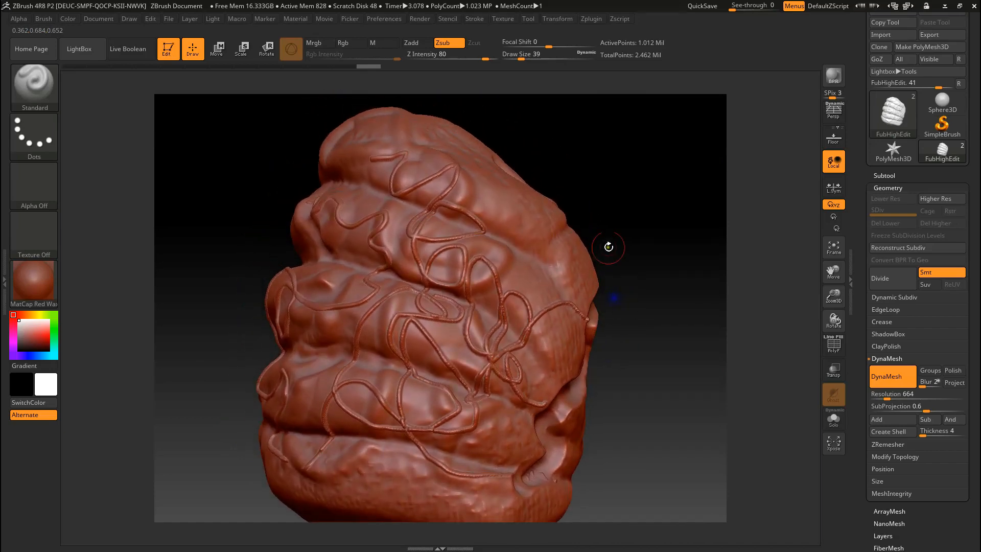
{"action": "mouse_move", "coordinate": [630, 246]}
{"action": "right_mouse_down"}
{"action": "mouse_move", "coordinate": [621, 272]}
{"action": "mouse_move", "coordinate": [808, 291]}
{"action": "right_mouse_up"}
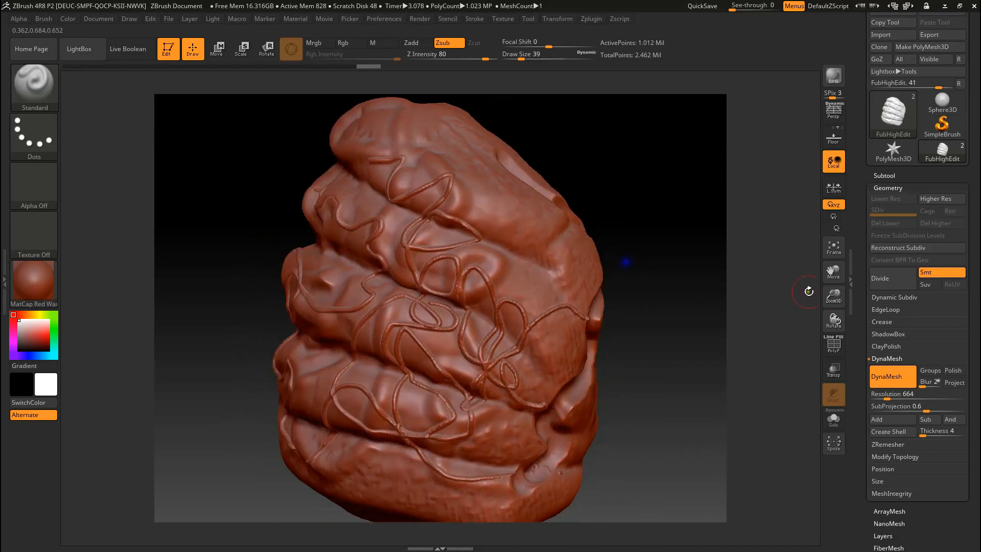
- Duplicate the FubHighEdit subtool, hide FubHighEdit and show only the new copy
{"action": "left_click", "coordinate": [884, 176]}
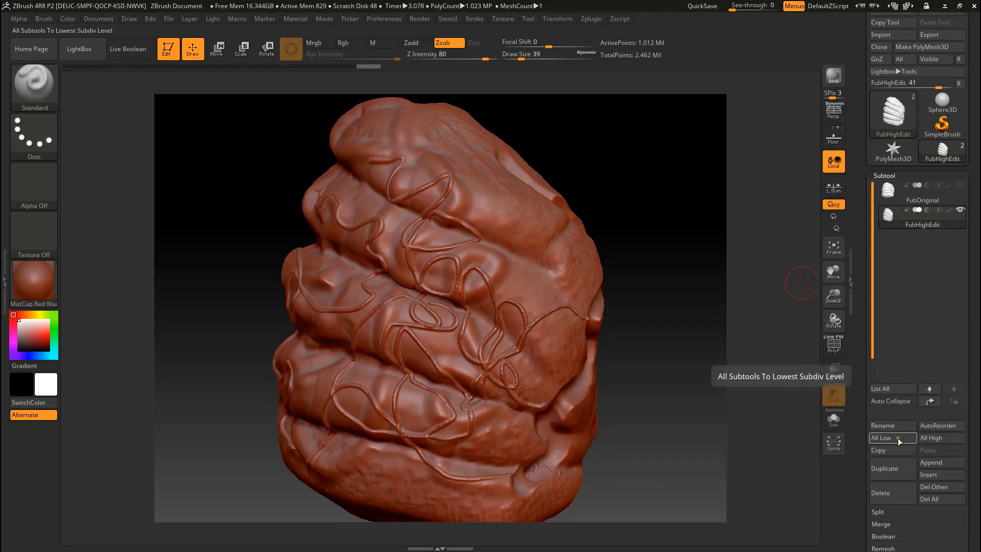
{"action": "left_click", "coordinate": [898, 466]}
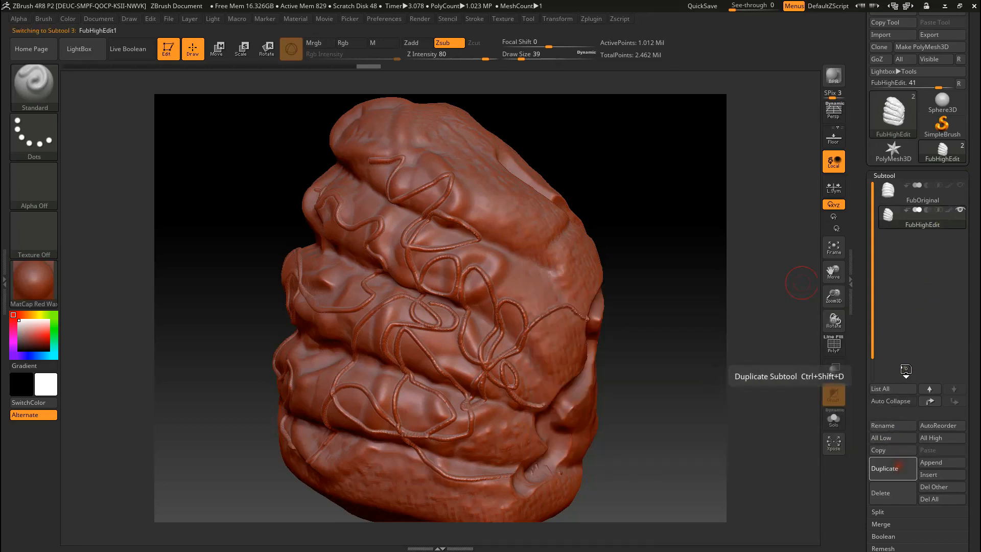
{"action": "left_click", "coordinate": [936, 250]}
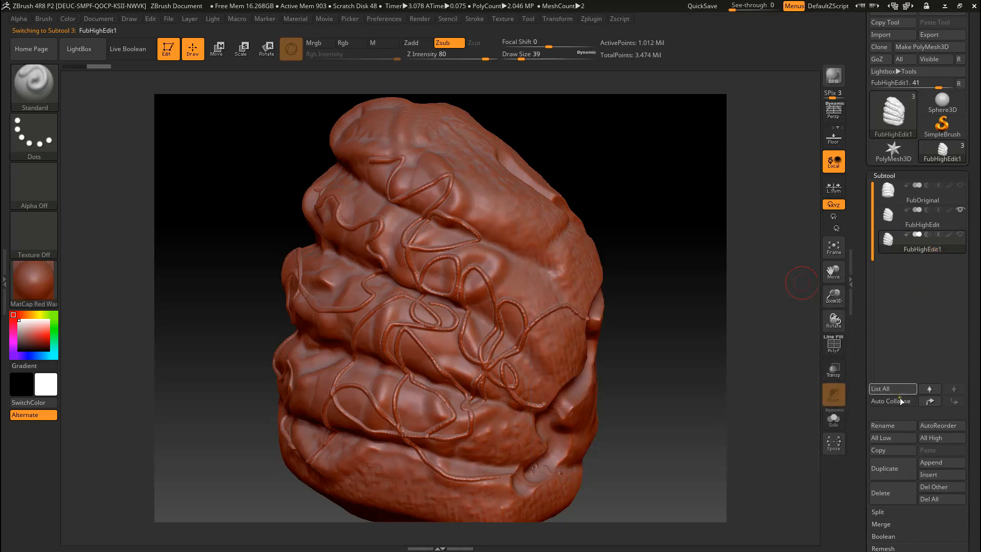
{"action": "left_click", "coordinate": [960, 210]}
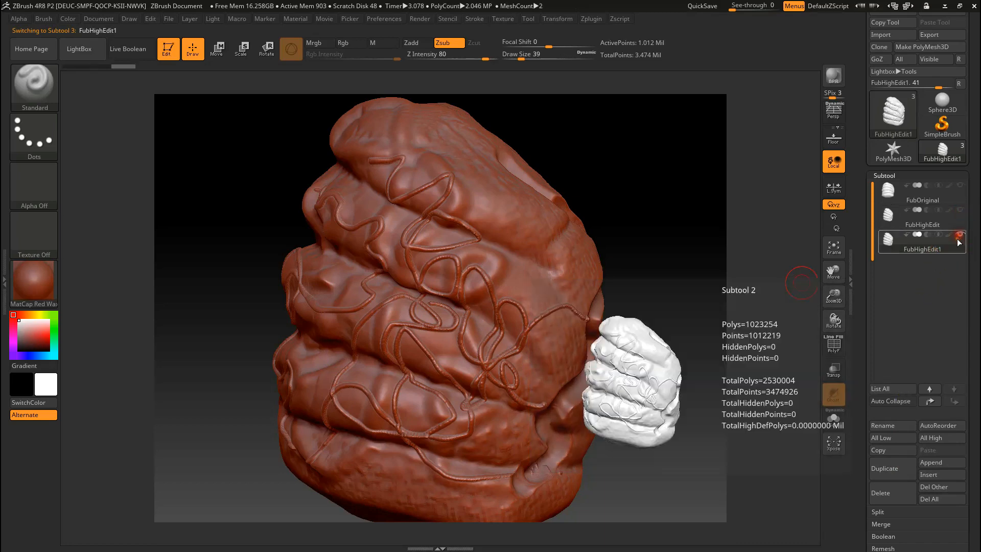
- Rename the duplicated subtool to FubLowEdit
{"action": "left_click", "coordinate": [883, 426]}
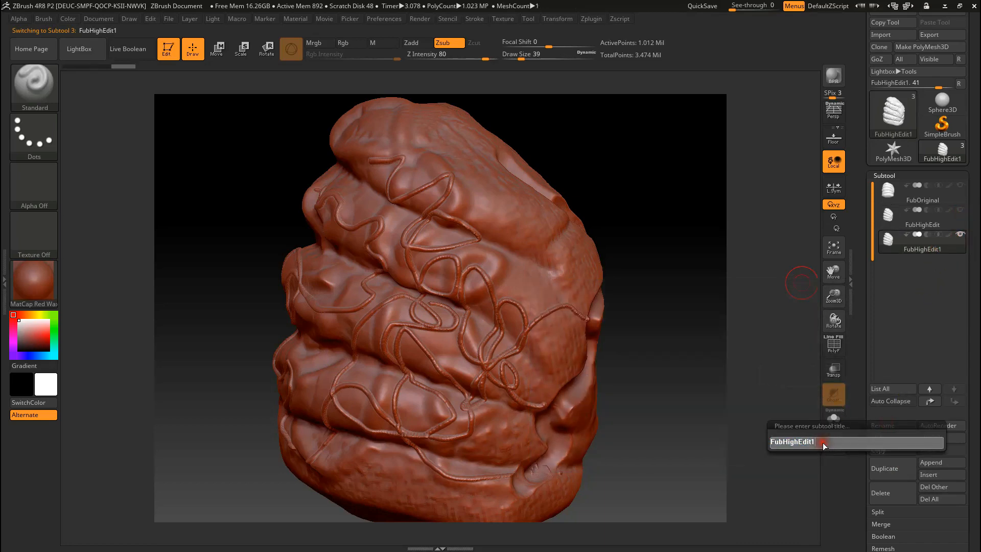
{"action": "type", "text": "Fu"}
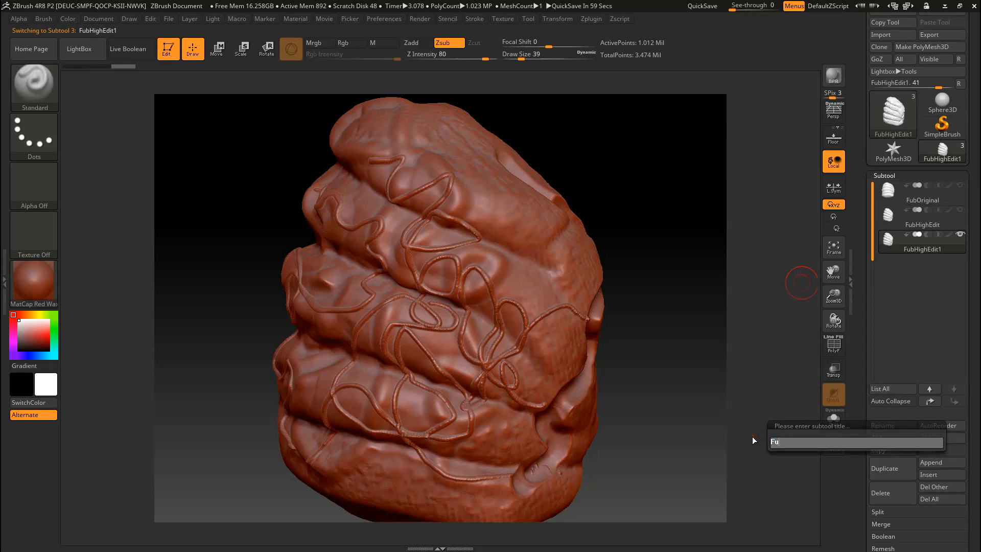
{"action": "type", "text": "bLowEdit"}
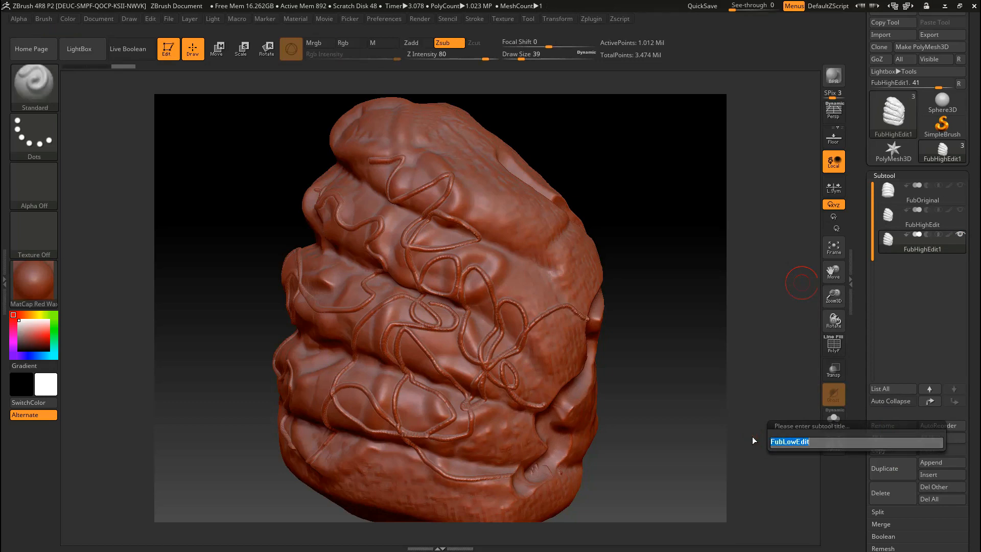
{"action": "key", "text": "Return"}
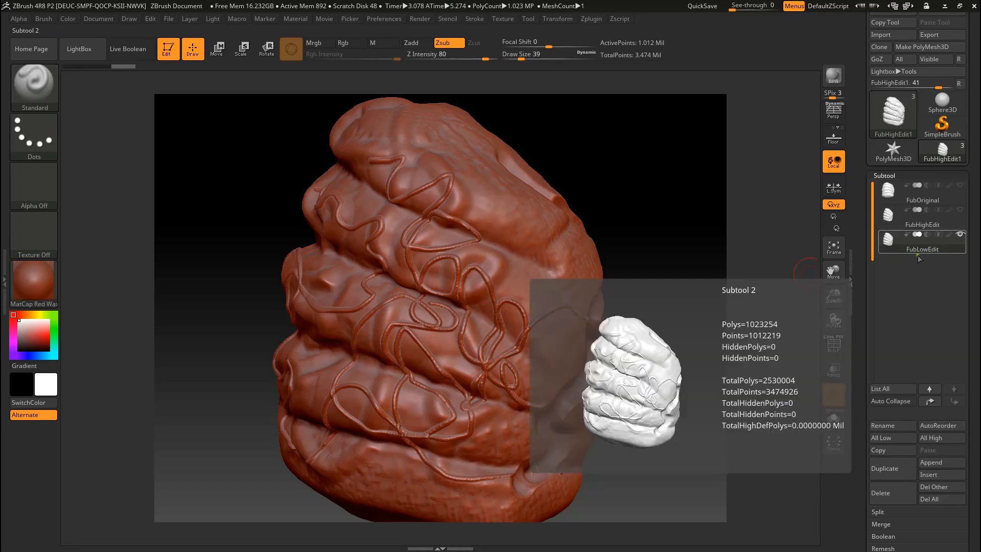
- Retopologize the FubLowEdit subtool with ZRemesher at a target polygons count of 1
{"action": "left_click_drag", "start_coordinate": [863, 418], "coordinate": [865, 343]}
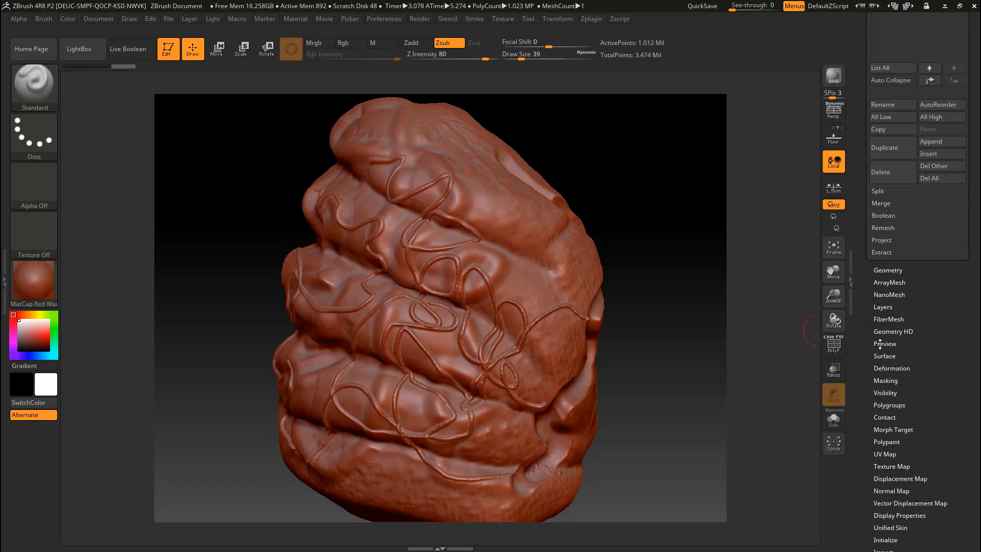
{"action": "left_click_drag", "start_coordinate": [866, 274], "coordinate": [871, 327]}
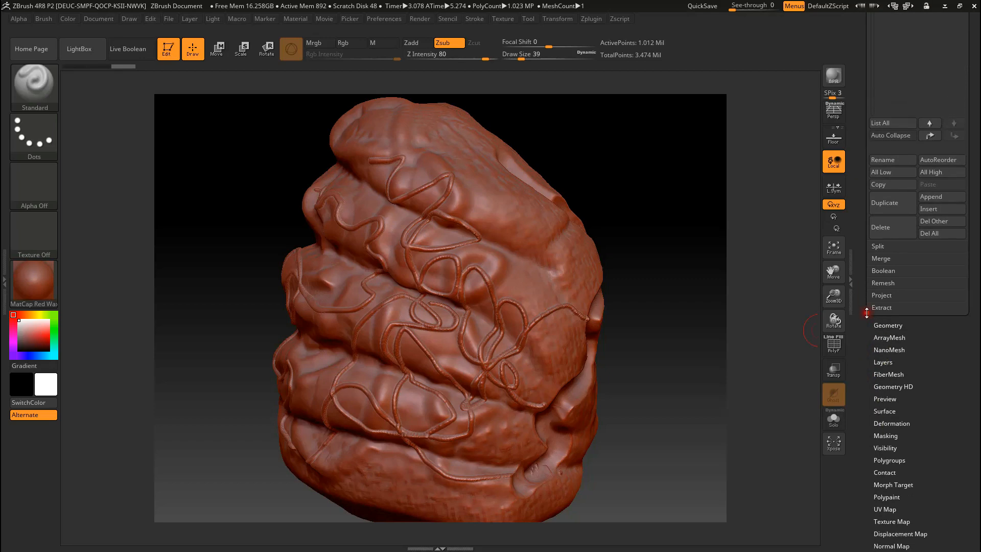
{"action": "left_click", "coordinate": [887, 325]}
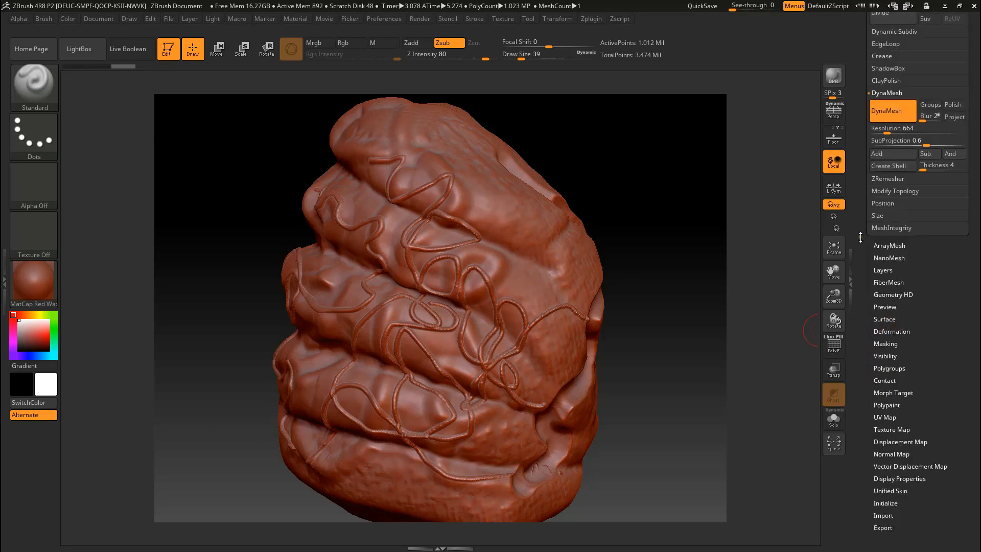
{"action": "left_click_drag", "start_coordinate": [863, 228], "coordinate": [863, 309]}
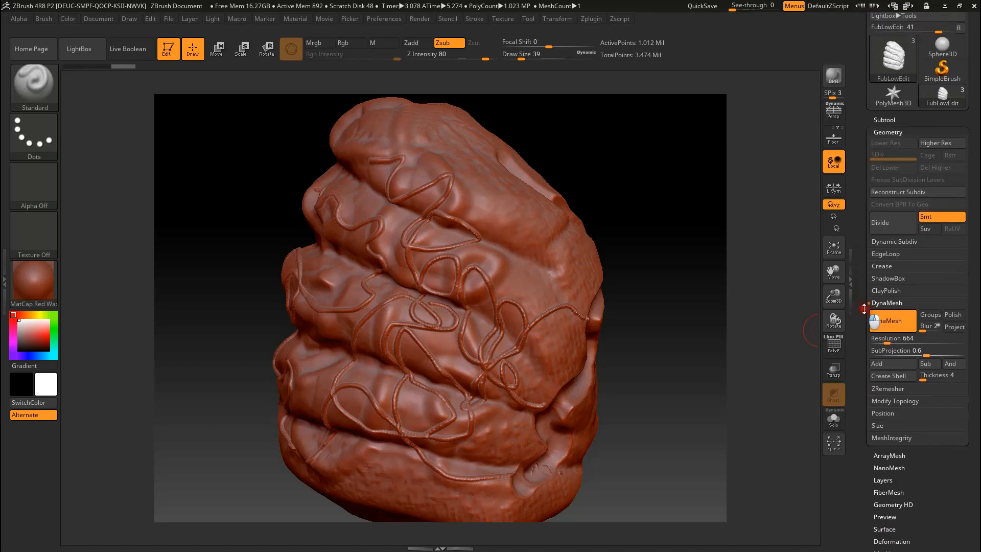
{"action": "left_click", "coordinate": [889, 390]}
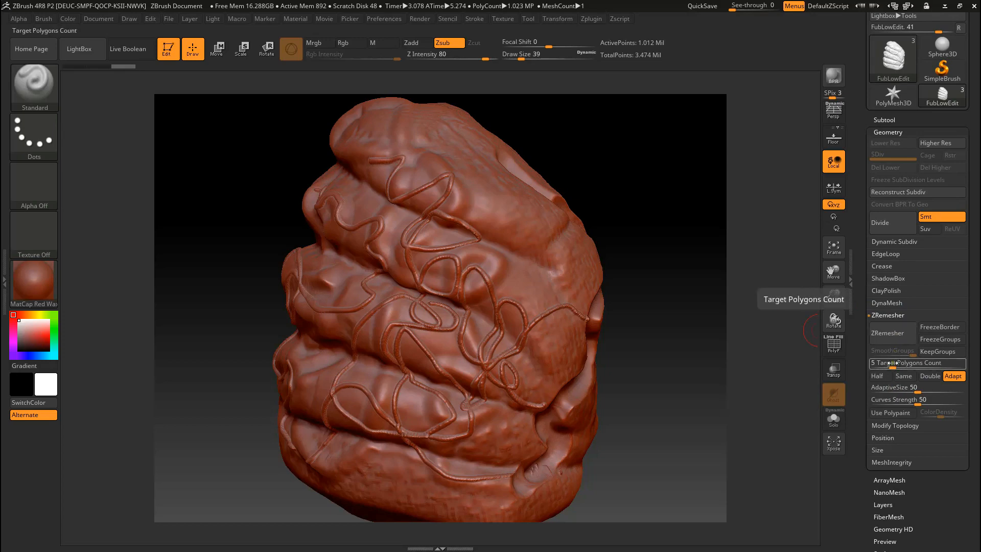
{"action": "left_click_drag", "start_coordinate": [891, 363], "coordinate": [879, 367]}
{"action": "left_click", "coordinate": [891, 334]}
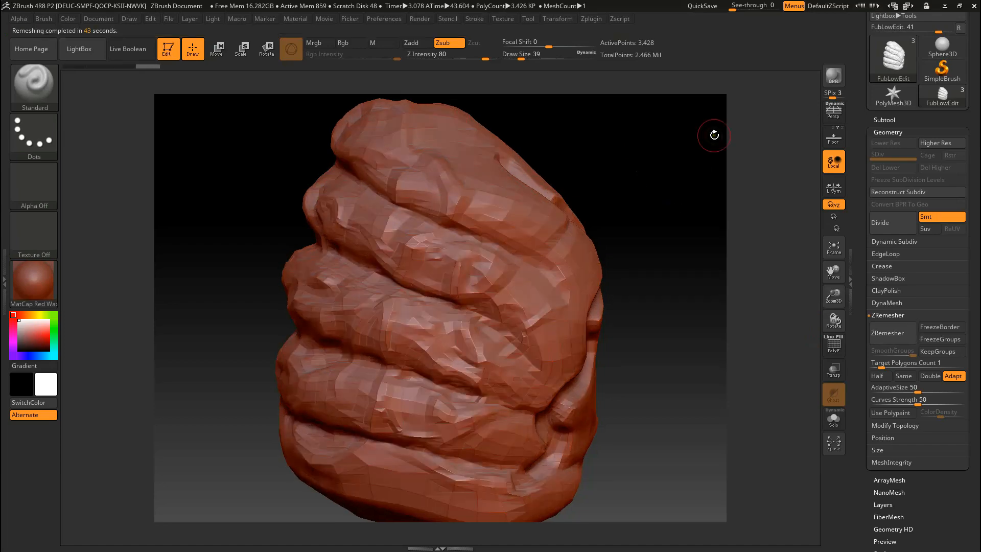
{"action": "mouse_move", "coordinate": [618, 315]}
{"action": "left_mouse_down"}
{"action": "mouse_move", "coordinate": [683, 312]}
{"action": "mouse_move", "coordinate": [554, 318]}
{"action": "mouse_move", "coordinate": [655, 299]}
{"action": "mouse_move", "coordinate": [563, 305]}
{"action": "mouse_move", "coordinate": [630, 301]}
{"action": "left_mouse_up"}
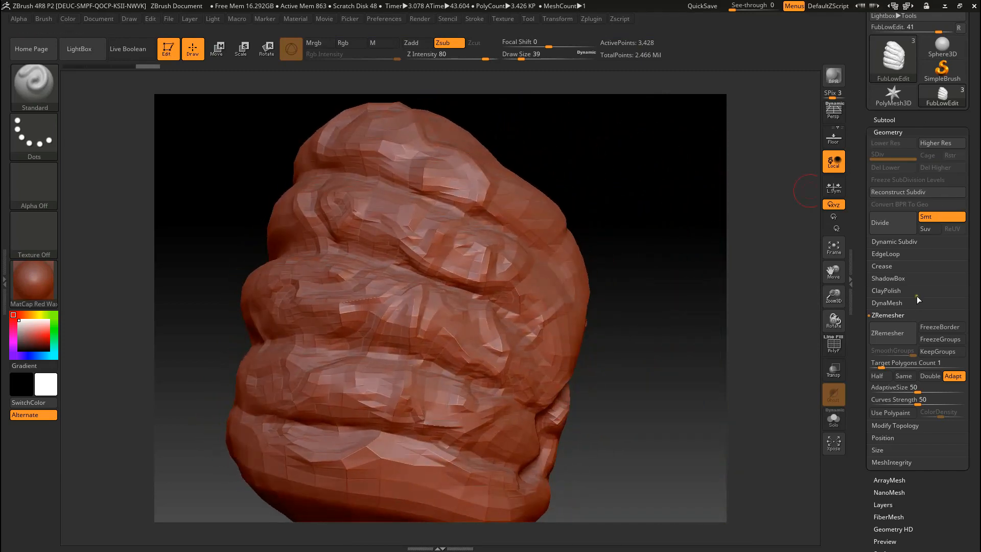
- Reduce the FubLowEdit mesh further with ZRemesher at a target polygons count of 0.7 and inspect it from several sides
{"action": "left_click_drag", "start_coordinate": [882, 366], "coordinate": [881, 366]}
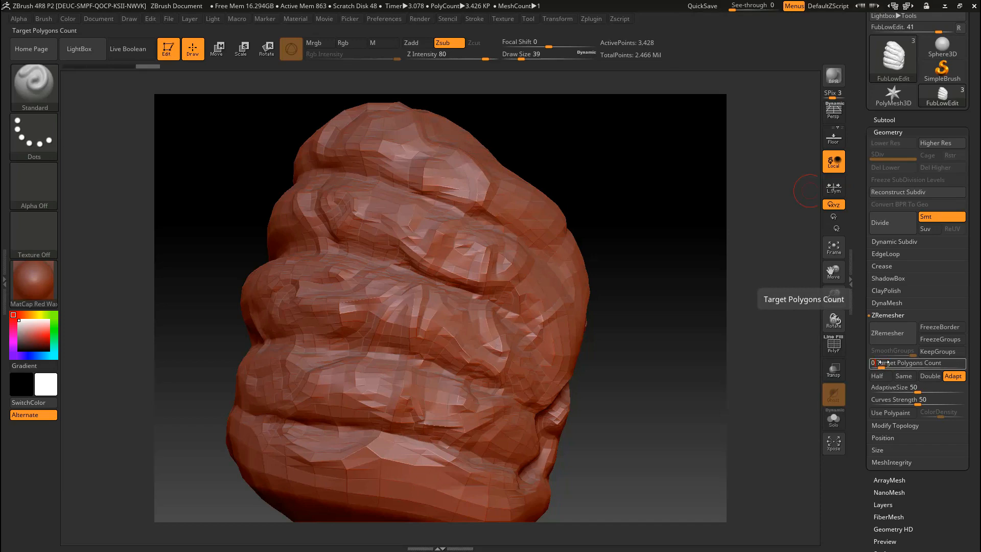
{"action": "left_click", "coordinate": [888, 332]}
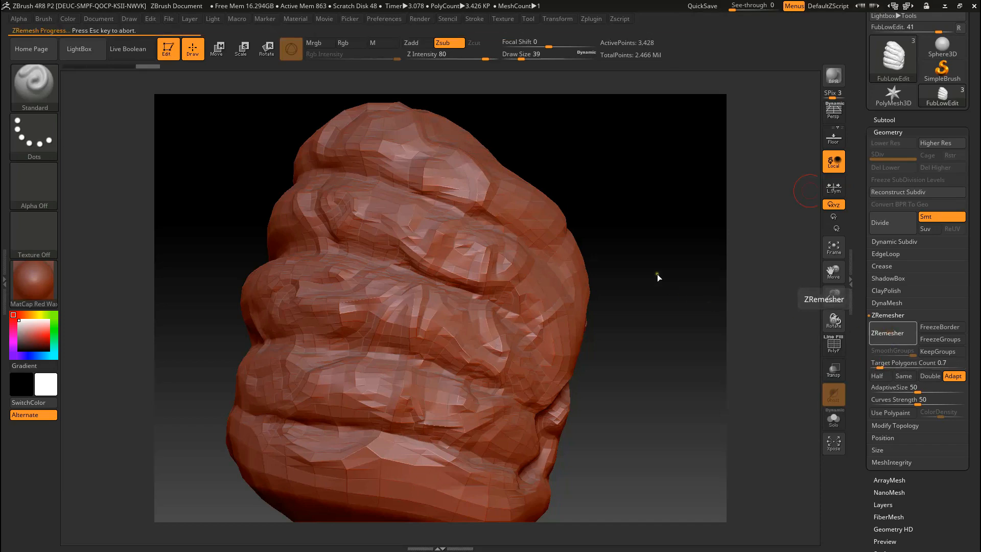
{"action": "left_click_drag", "start_coordinate": [639, 260], "coordinate": [642, 298]}
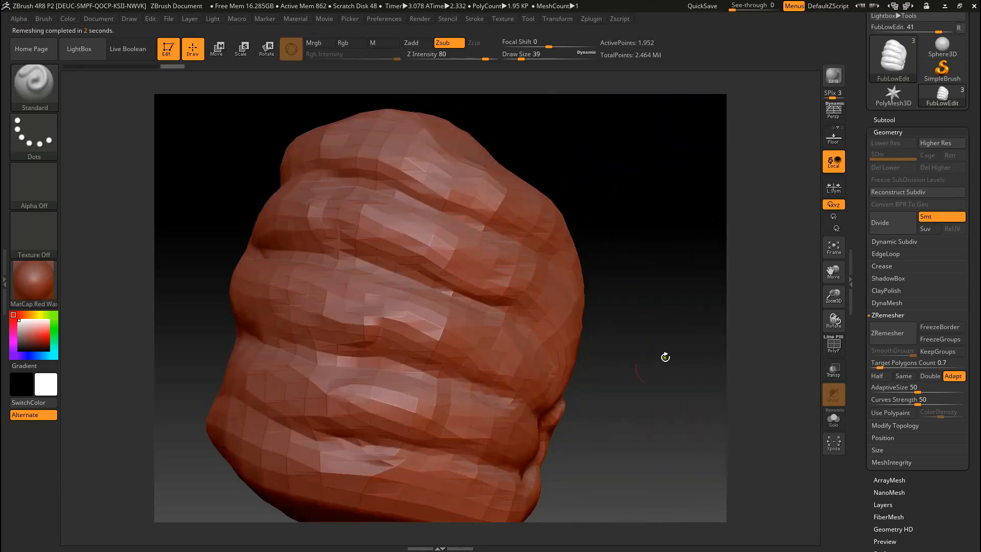
{"action": "left_click_drag", "start_coordinate": [664, 349], "coordinate": [657, 368]}
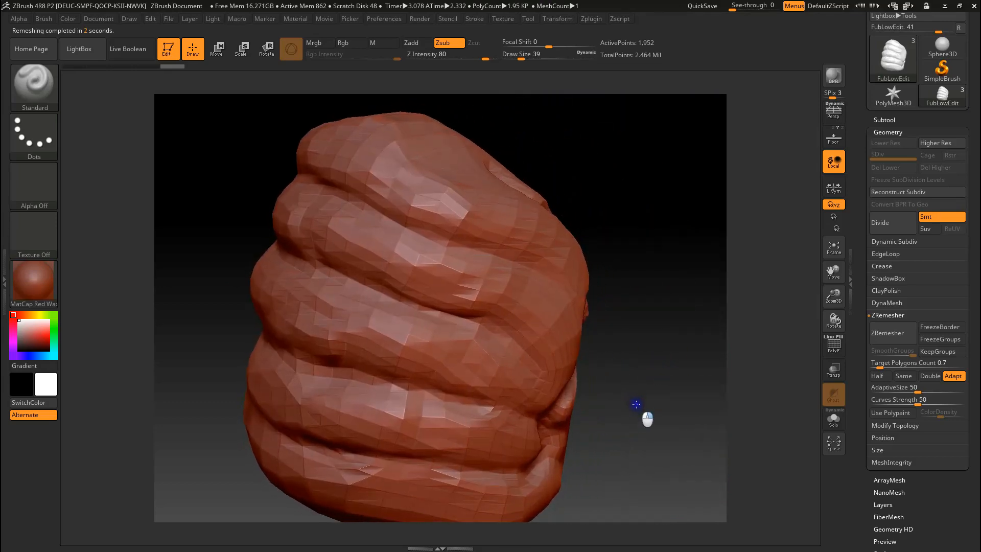
{"action": "left_click_drag", "start_coordinate": [635, 403], "coordinate": [643, 373]}
{"action": "left_click_drag", "start_coordinate": [655, 278], "coordinate": [610, 354]}
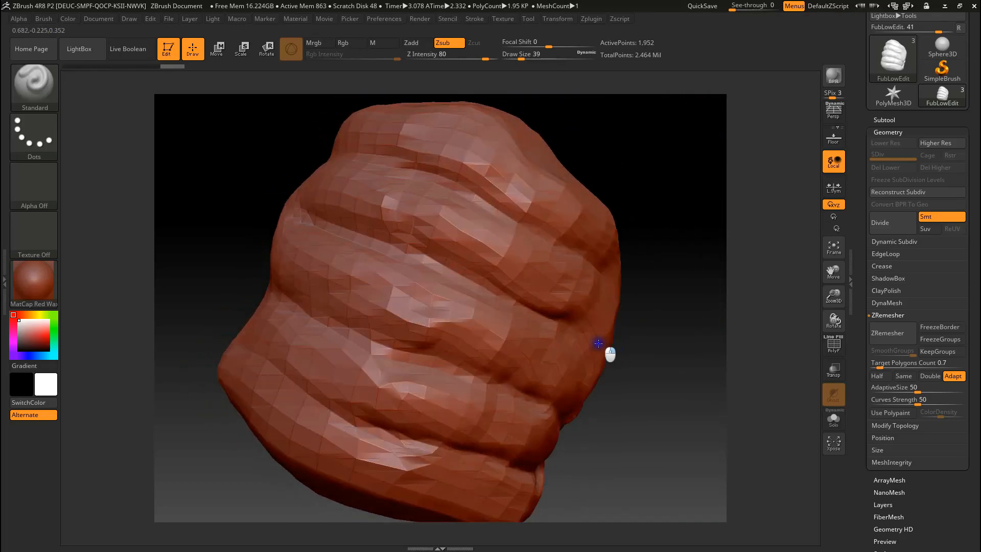
- Enable control painting in UV Master for the FubLowEdit subtool, using the Protect mode
{"action": "left_click", "coordinate": [894, 121]}
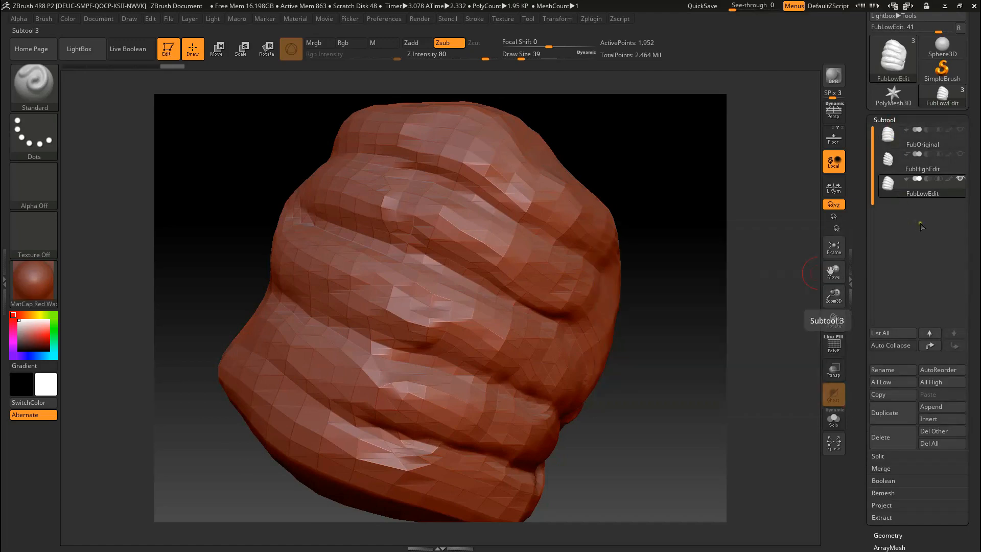
{"action": "mouse_move", "coordinate": [686, 349]}
{"action": "left_mouse_down"}
{"action": "mouse_move", "coordinate": [657, 351]}
{"action": "mouse_move", "coordinate": [696, 345]}
{"action": "mouse_move", "coordinate": [699, 326]}
{"action": "mouse_move", "coordinate": [698, 343]}
{"action": "mouse_move", "coordinate": [642, 376]}
{"action": "mouse_move", "coordinate": [683, 370]}
{"action": "mouse_move", "coordinate": [686, 355]}
{"action": "mouse_move", "coordinate": [675, 352]}
{"action": "left_mouse_up"}
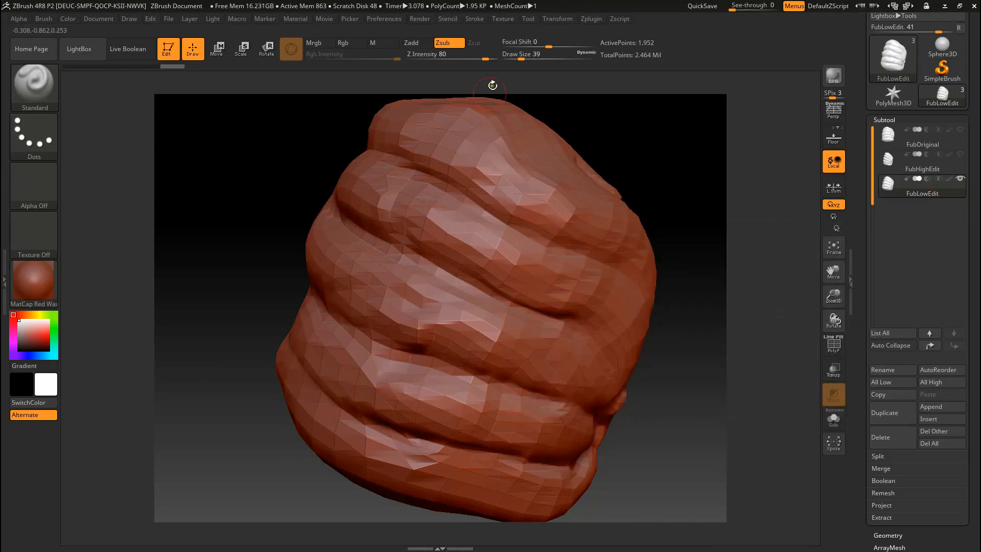
{"action": "left_click", "coordinate": [591, 20]}
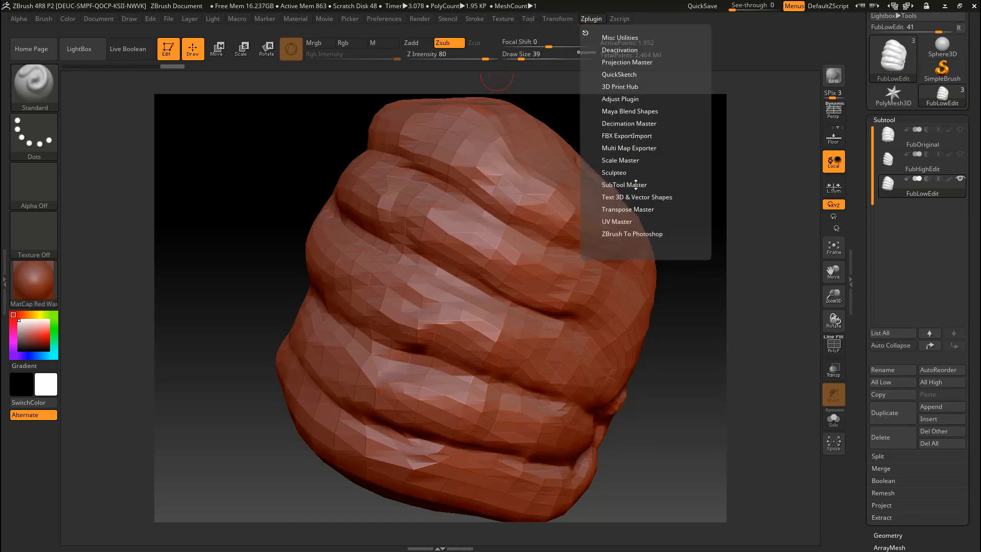
{"action": "left_click", "coordinate": [625, 221]}
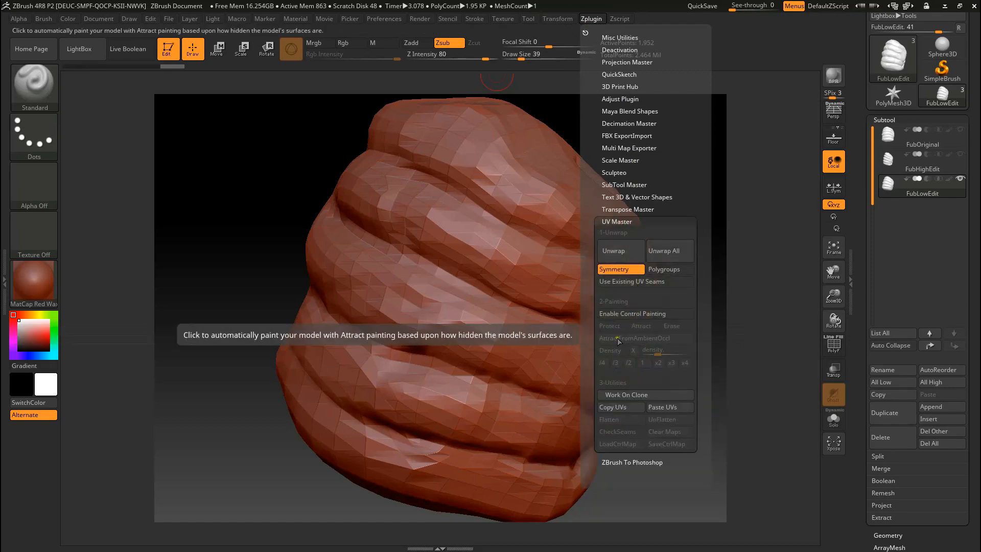
{"action": "left_click", "coordinate": [624, 314]}
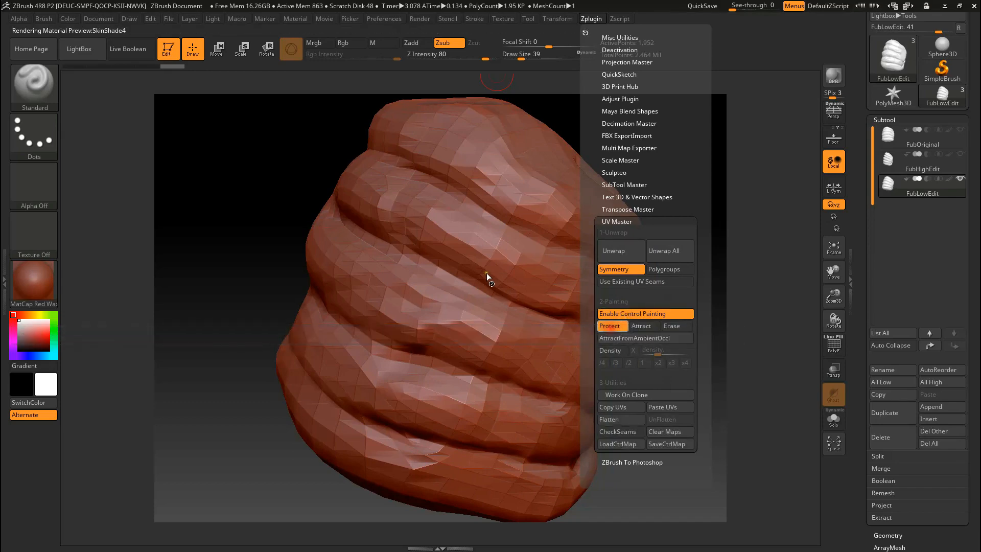
- Paint the UV protection area over the upper ridges on the front of the mesh, using a draw size of 62
{"action": "mouse_move", "coordinate": [535, 277]}
{"action": "left_mouse_down"}
{"action": "mouse_move", "coordinate": [381, 199]}
{"action": "mouse_move", "coordinate": [551, 280]}
{"action": "mouse_move", "coordinate": [554, 258]}
{"action": "mouse_move", "coordinate": [508, 263]}
{"action": "mouse_move", "coordinate": [601, 294]}
{"action": "left_mouse_up"}
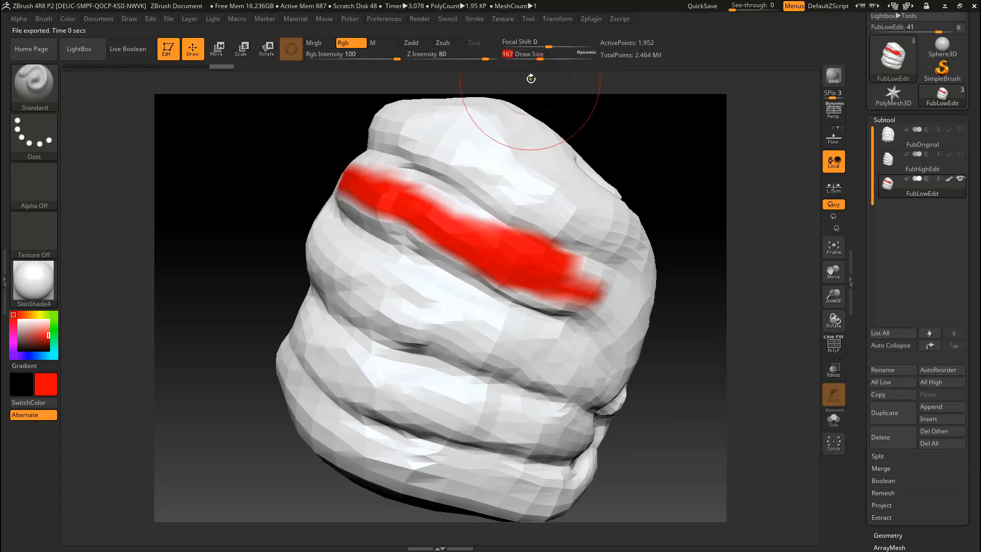
{"action": "left_click_drag", "start_coordinate": [537, 55], "coordinate": [525, 56]}
{"action": "mouse_move", "coordinate": [432, 120]}
{"action": "left_mouse_down"}
{"action": "mouse_move", "coordinate": [437, 130]}
{"action": "mouse_move", "coordinate": [381, 129]}
{"action": "mouse_move", "coordinate": [495, 162]}
{"action": "mouse_move", "coordinate": [460, 123]}
{"action": "mouse_move", "coordinate": [582, 235]}
{"action": "mouse_move", "coordinate": [613, 220]}
{"action": "mouse_move", "coordinate": [631, 240]}
{"action": "left_mouse_up"}
{"action": "mouse_move", "coordinate": [310, 232]}
{"action": "left_mouse_down"}
{"action": "mouse_move", "coordinate": [383, 289]}
{"action": "mouse_move", "coordinate": [538, 356]}
{"action": "mouse_move", "coordinate": [401, 240]}
{"action": "mouse_move", "coordinate": [507, 320]}
{"action": "mouse_move", "coordinate": [518, 218]}
{"action": "left_mouse_up"}
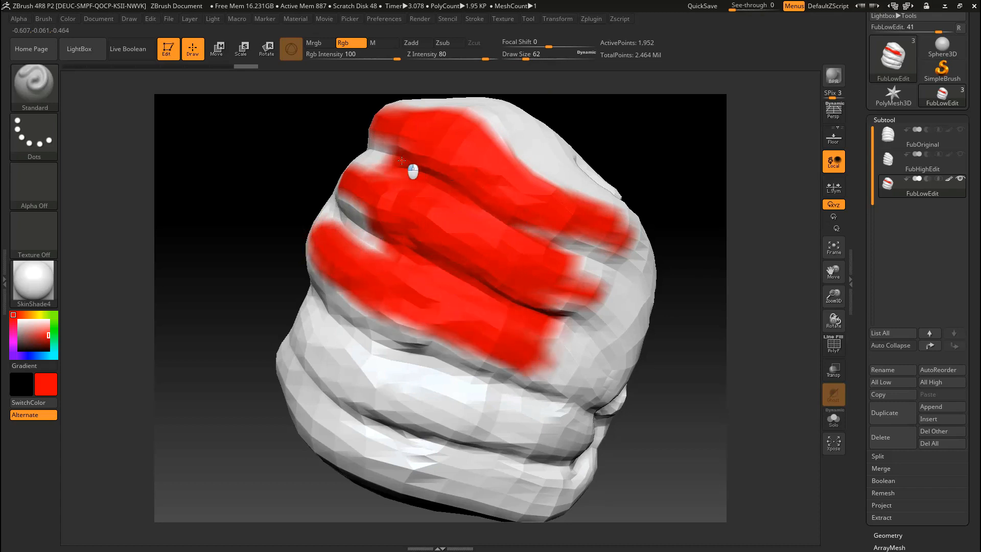
{"action": "left_click_drag", "start_coordinate": [402, 161], "coordinate": [581, 259]}
- Enlarge the brush to a draw size of 132 and cover the remaining front ridges and side with protection paint
{"action": "left_click_drag", "start_coordinate": [528, 66], "coordinate": [537, 60]}
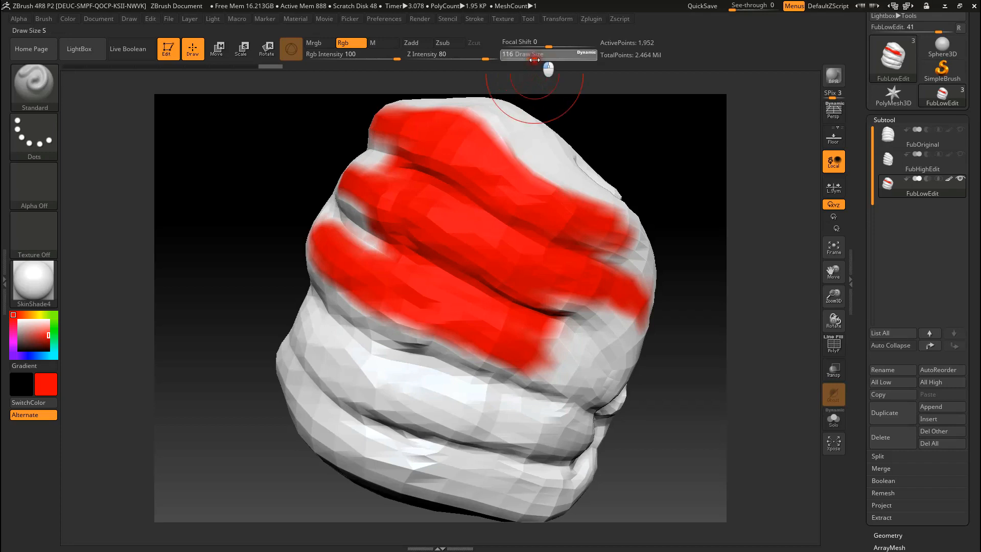
{"action": "mouse_move", "coordinate": [565, 347]}
{"action": "left_mouse_down"}
{"action": "mouse_move", "coordinate": [547, 332]}
{"action": "mouse_move", "coordinate": [573, 344]}
{"action": "mouse_move", "coordinate": [287, 327]}
{"action": "mouse_move", "coordinate": [398, 398]}
{"action": "mouse_move", "coordinate": [456, 458]}
{"action": "mouse_move", "coordinate": [272, 365]}
{"action": "mouse_move", "coordinate": [324, 448]}
{"action": "mouse_move", "coordinate": [510, 446]}
{"action": "mouse_move", "coordinate": [569, 381]}
{"action": "mouse_move", "coordinate": [603, 264]}
{"action": "mouse_move", "coordinate": [390, 147]}
{"action": "mouse_move", "coordinate": [362, 148]}
{"action": "left_mouse_up"}
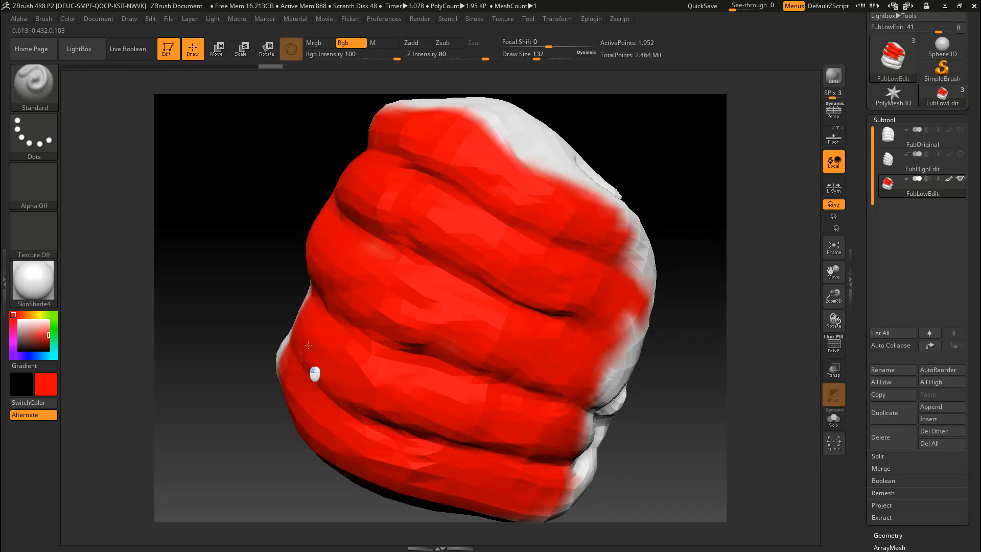
{"action": "right_click_drag", "start_coordinate": [632, 361], "coordinate": [598, 359]}
{"action": "mouse_move", "coordinate": [594, 322]}
{"action": "left_mouse_down"}
{"action": "mouse_move", "coordinate": [608, 438]}
{"action": "mouse_move", "coordinate": [635, 454]}
{"action": "left_mouse_up"}
{"action": "mouse_move", "coordinate": [609, 312]}
{"action": "right_mouse_down"}
{"action": "mouse_move", "coordinate": [561, 335]}
{"action": "mouse_move", "coordinate": [650, 313]}
{"action": "mouse_move", "coordinate": [672, 285]}
{"action": "mouse_move", "coordinate": [522, 341]}
{"action": "right_mouse_up"}
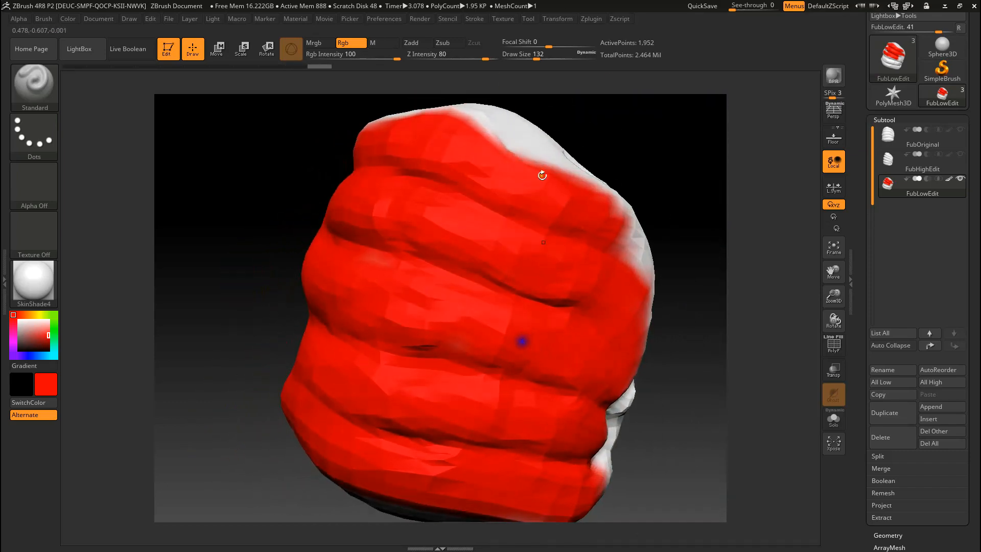
- Unwrap FubLowEdit with symmetry in UV Master, check the flattened UV layout and return the mesh to its 3D shape
{"action": "left_click", "coordinate": [590, 19]}
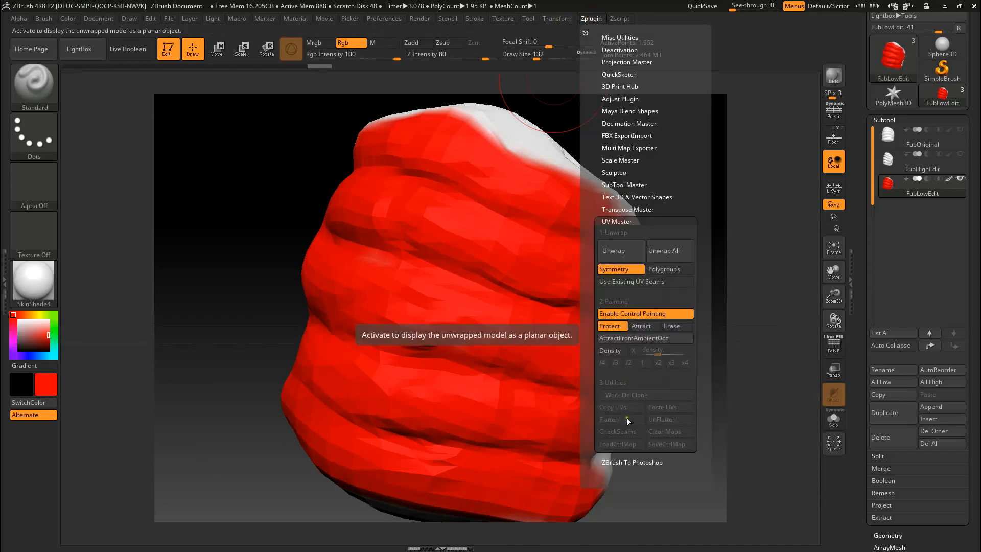
{"action": "left_click", "coordinate": [627, 256]}
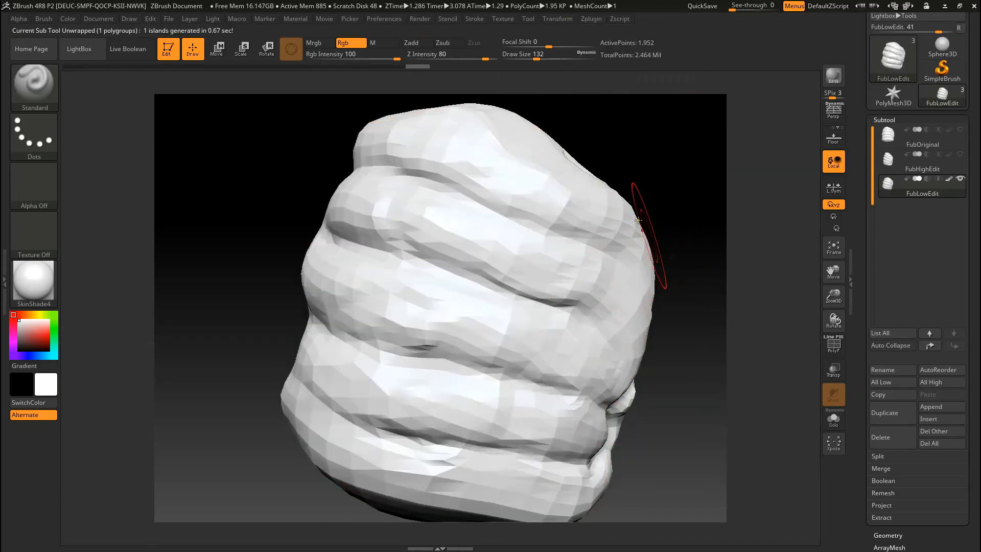
{"action": "left_click", "coordinate": [591, 21]}
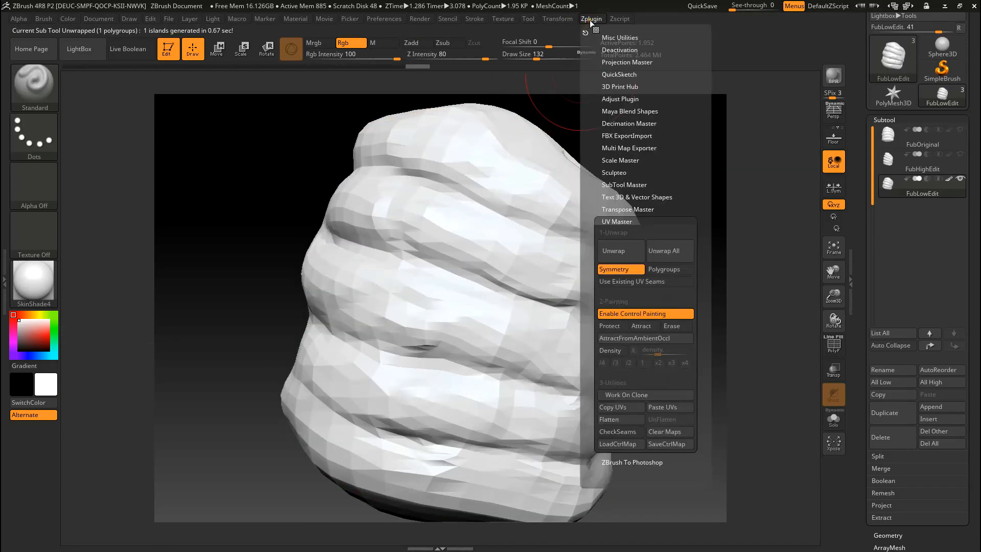
{"action": "left_click", "coordinate": [620, 420]}
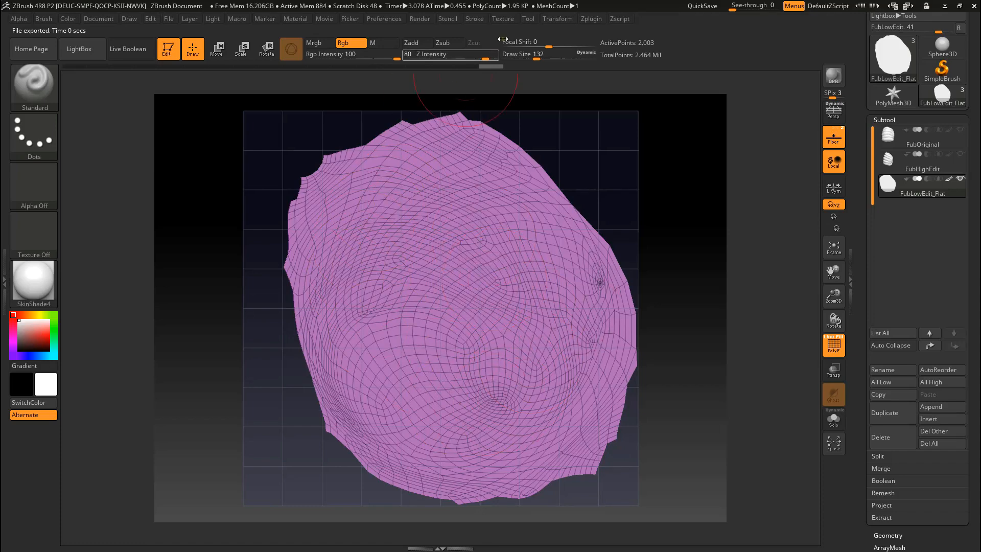
{"action": "left_click", "coordinate": [588, 18]}
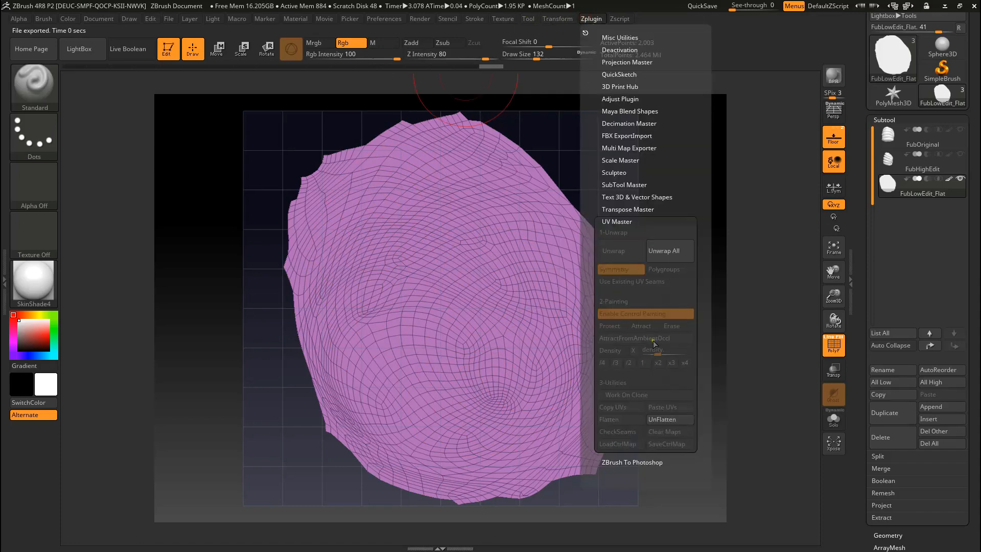
{"action": "left_click", "coordinate": [664, 420]}
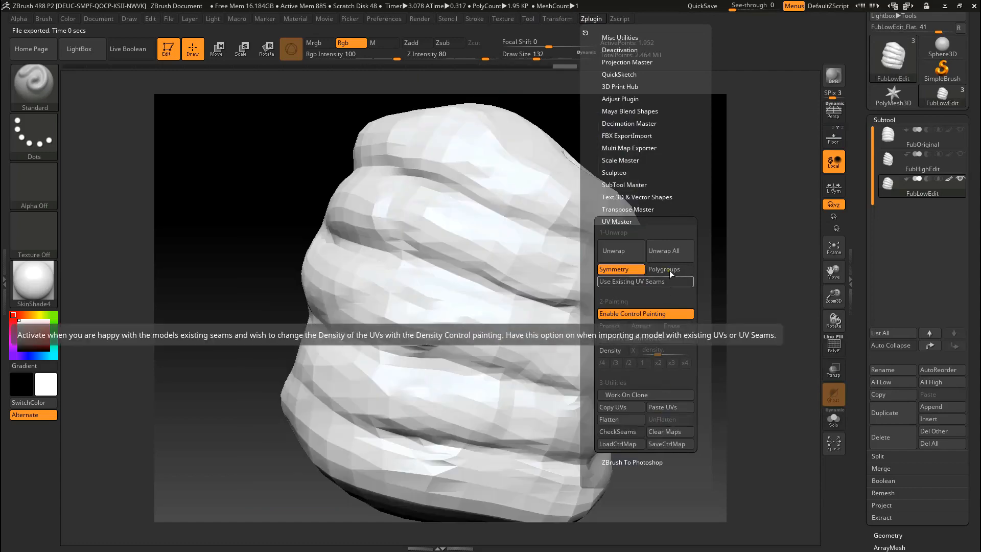
{"action": "left_click", "coordinate": [591, 20]}
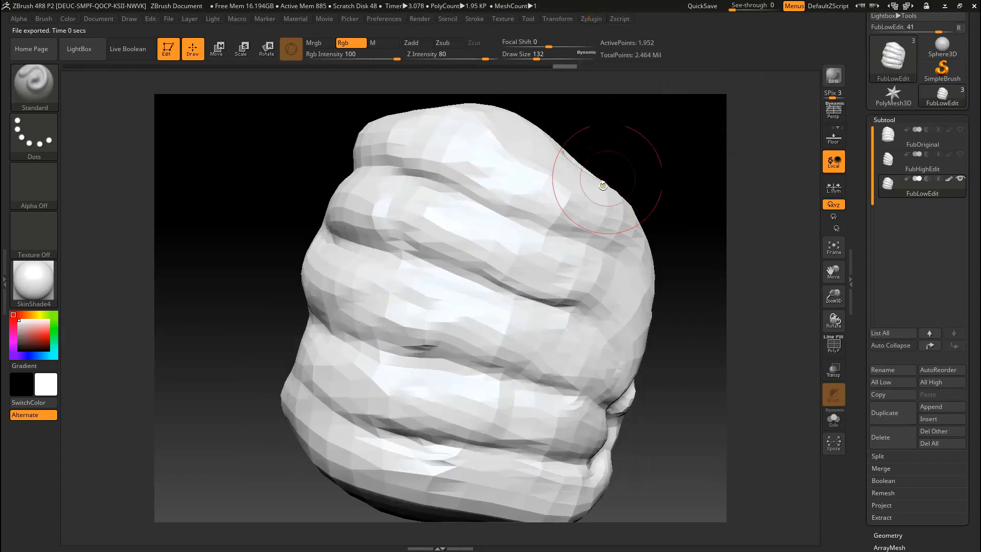
- Divide the FubLowEdit mesh up to subdivision level 5
{"action": "right_click_drag", "start_coordinate": [643, 350], "coordinate": [607, 387]}
{"action": "right_click_drag", "start_coordinate": [609, 270], "coordinate": [591, 331]}
{"action": "right_click_drag", "start_coordinate": [642, 220], "coordinate": [598, 245], "text": "alt"}
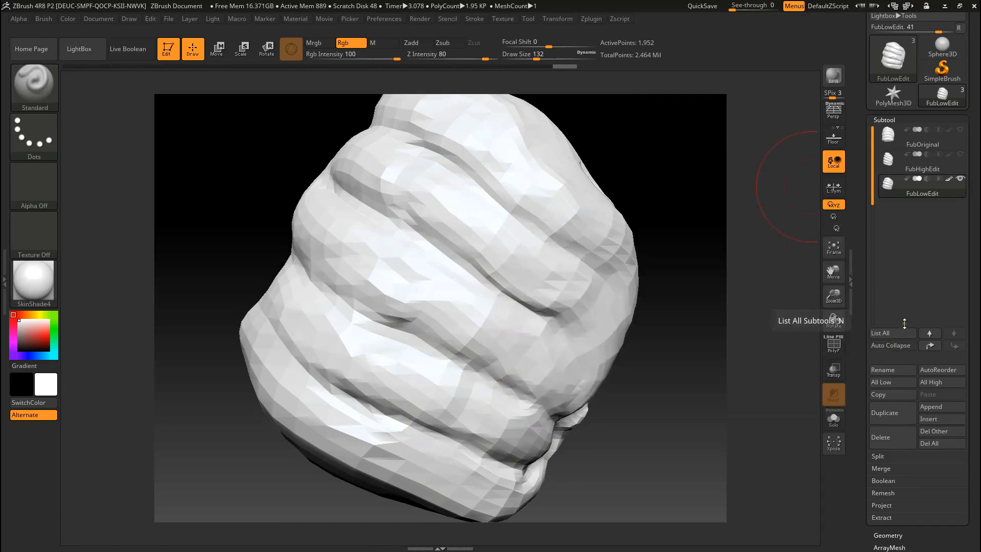
{"action": "mouse_move", "coordinate": [868, 287]}
{"action": "left_mouse_down"}
{"action": "mouse_move", "coordinate": [882, 241]}
{"action": "mouse_move", "coordinate": [869, 210]}
{"action": "mouse_move", "coordinate": [864, 300]}
{"action": "left_mouse_up"}
{"action": "left_click", "coordinate": [893, 277]}
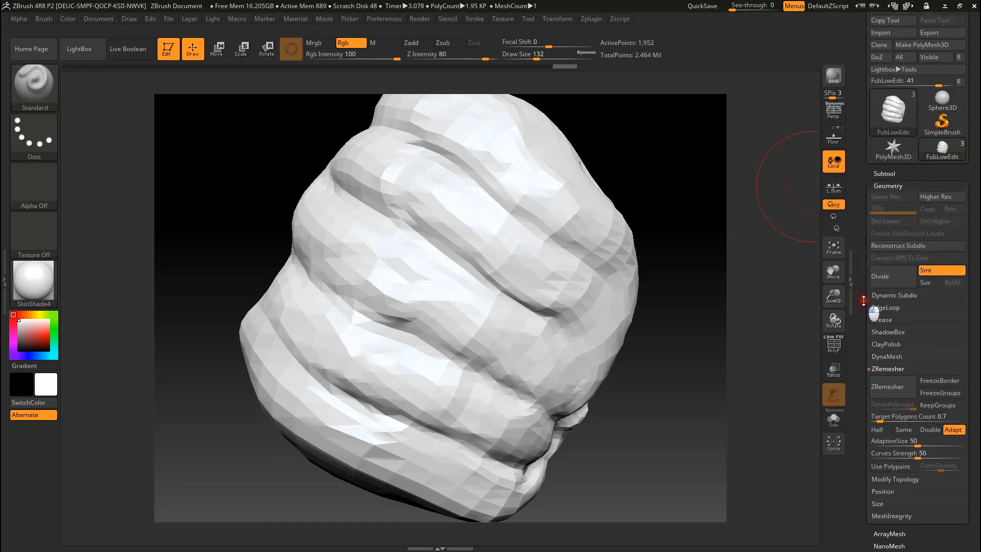
{"action": "mouse_move", "coordinate": [638, 207]}
{"action": "left_mouse_down"}
{"action": "mouse_move", "coordinate": [611, 211]}
{"action": "mouse_move", "coordinate": [643, 212]}
{"action": "mouse_move", "coordinate": [592, 197]}
{"action": "left_mouse_up"}
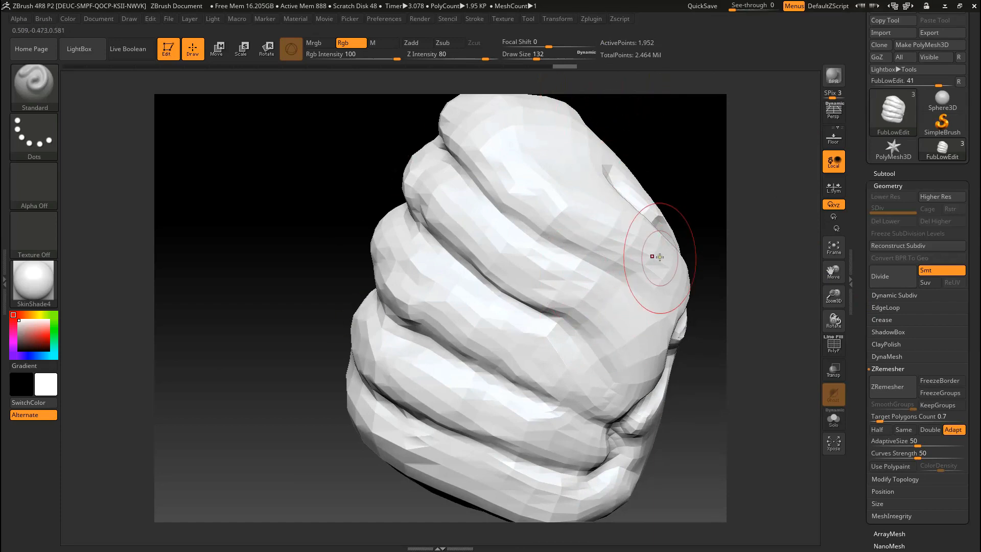
{"action": "mouse_move", "coordinate": [586, 258]}
{"action": "right_mouse_down"}
{"action": "mouse_move", "coordinate": [624, 263]}
{"action": "mouse_move", "coordinate": [582, 257]}
{"action": "right_mouse_up"}
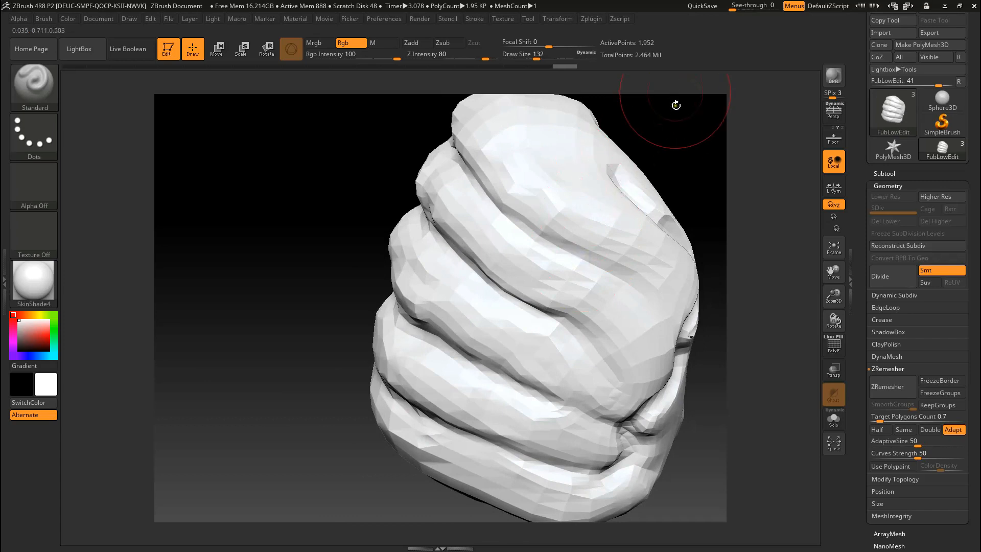
{"action": "left_click_drag", "start_coordinate": [863, 203], "coordinate": [866, 321]}
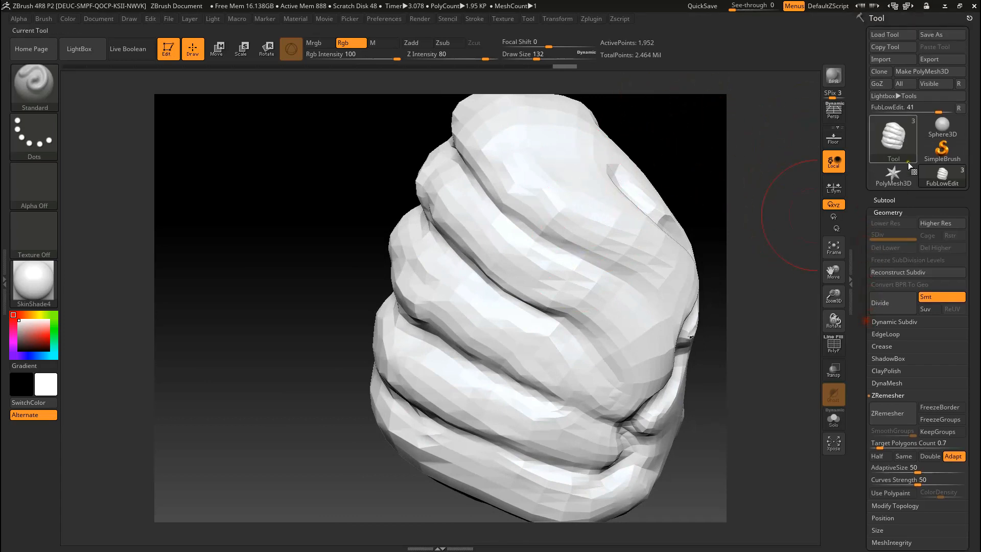
{"action": "left_click_drag", "start_coordinate": [870, 195], "coordinate": [876, 137]}
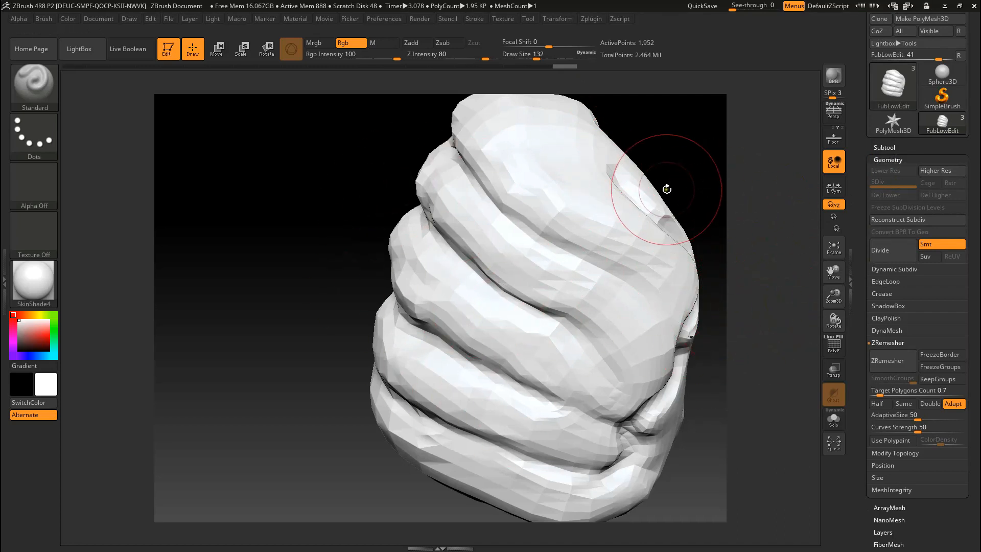
{"action": "mouse_move", "coordinate": [674, 184]}
{"action": "right_mouse_down"}
{"action": "mouse_move", "coordinate": [652, 182]}
{"action": "mouse_move", "coordinate": [695, 192]}
{"action": "mouse_move", "coordinate": [686, 192]}
{"action": "right_mouse_up"}
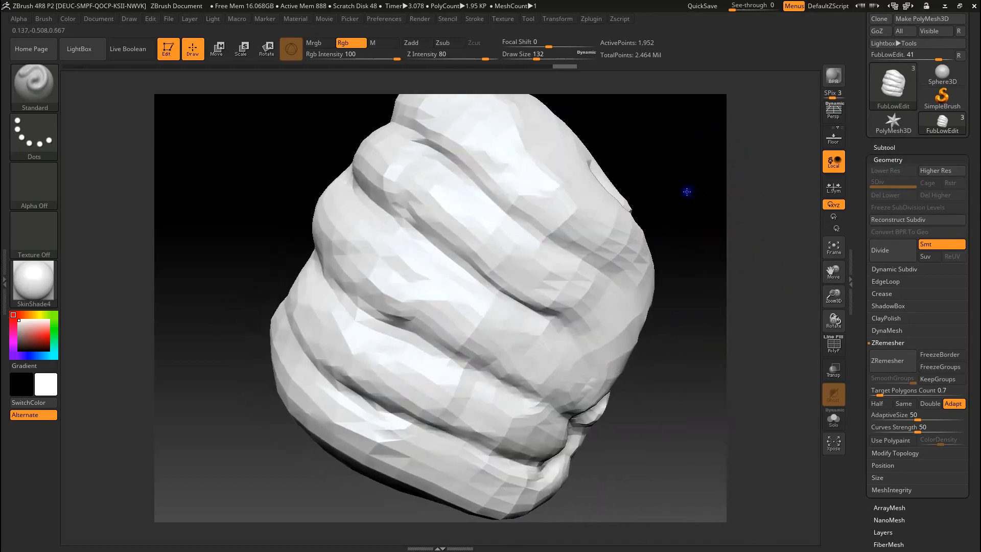
{"action": "left_click", "coordinate": [893, 252]}
{"action": "left_click", "coordinate": [894, 252]}
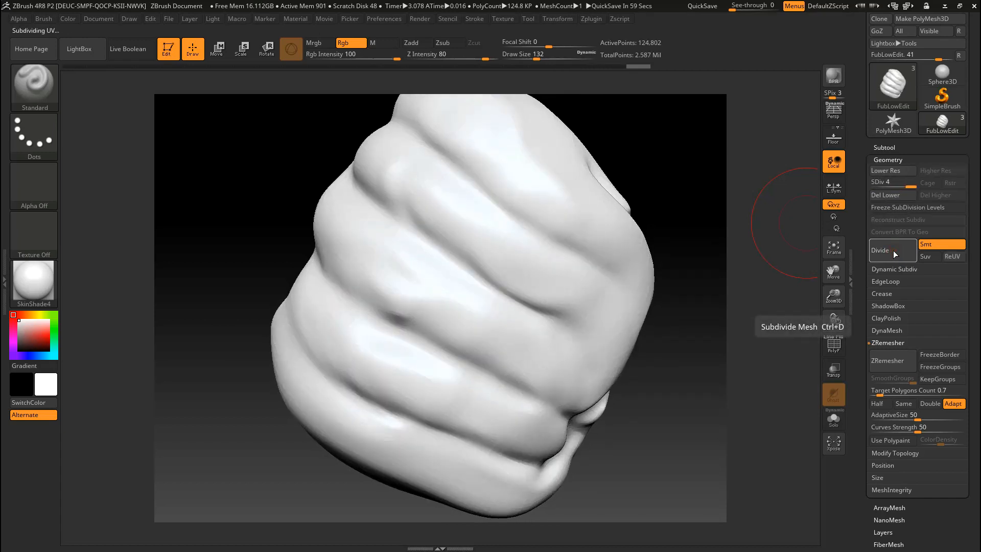
{"action": "left_click", "coordinate": [893, 250]}
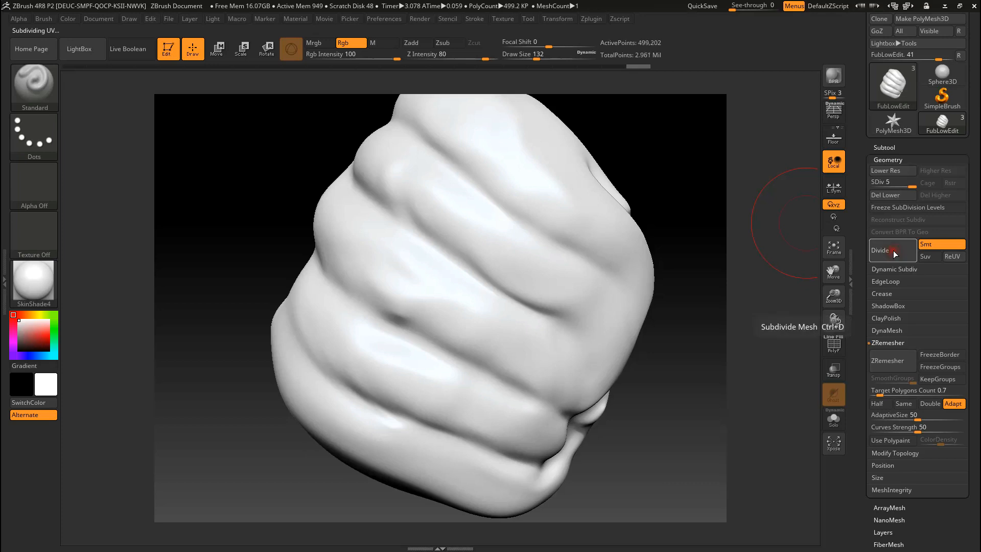
- Examine the subdivided FubLowEdit surface from close up and compare its subdivision levels, returning to level 5
{"action": "mouse_move", "coordinate": [693, 313]}
{"action": "left_mouse_down"}
{"action": "mouse_move", "coordinate": [642, 302]}
{"action": "mouse_move", "coordinate": [663, 274]}
{"action": "mouse_move", "coordinate": [675, 282]}
{"action": "mouse_move", "coordinate": [668, 259]}
{"action": "mouse_move", "coordinate": [625, 494]}
{"action": "mouse_move", "coordinate": [615, 311]}
{"action": "mouse_move", "coordinate": [585, 429]}
{"action": "mouse_move", "coordinate": [624, 267]}
{"action": "mouse_move", "coordinate": [584, 352]}
{"action": "mouse_move", "coordinate": [604, 175]}
{"action": "mouse_move", "coordinate": [602, 340]}
{"action": "mouse_move", "coordinate": [633, 245]}
{"action": "left_mouse_up"}
{"action": "left_click_drag", "start_coordinate": [624, 339], "coordinate": [628, 292]}
{"action": "right_click_drag", "start_coordinate": [629, 292], "coordinate": [629, 292]}
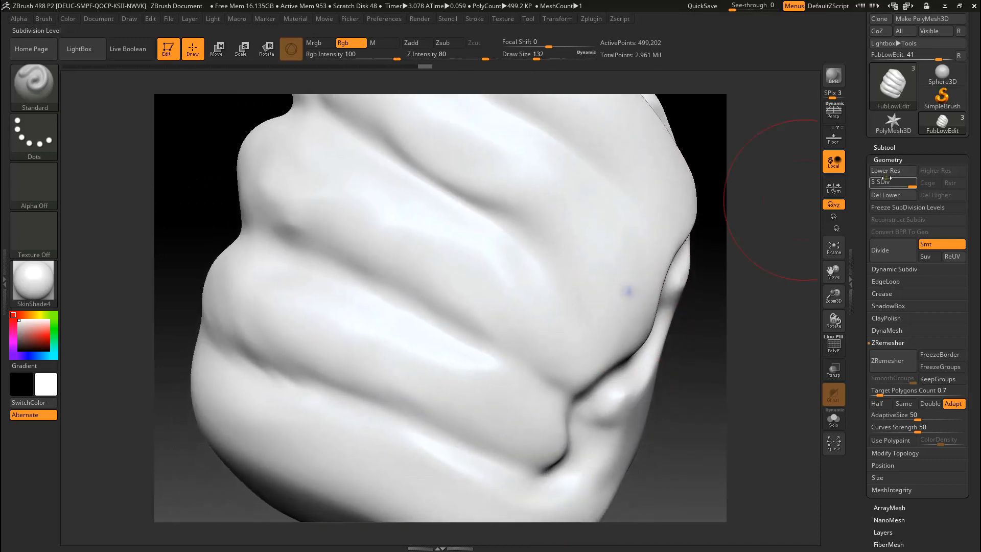
{"action": "left_click_drag", "start_coordinate": [867, 190], "coordinate": [916, 187]}
{"action": "mouse_move", "coordinate": [381, 307]}
{"action": "right_mouse_down"}
{"action": "mouse_move", "coordinate": [378, 356]}
{"action": "mouse_move", "coordinate": [563, 300]}
{"action": "mouse_move", "coordinate": [556, 230]}
{"action": "mouse_move", "coordinate": [582, 315]}
{"action": "mouse_move", "coordinate": [556, 163]}
{"action": "mouse_move", "coordinate": [583, 267]}
{"action": "right_mouse_up"}
- Show the FubHighEdit subtool together with FubLowEdit, keeping FubLowEdit as the active subtool
{"action": "left_click", "coordinate": [889, 148]}
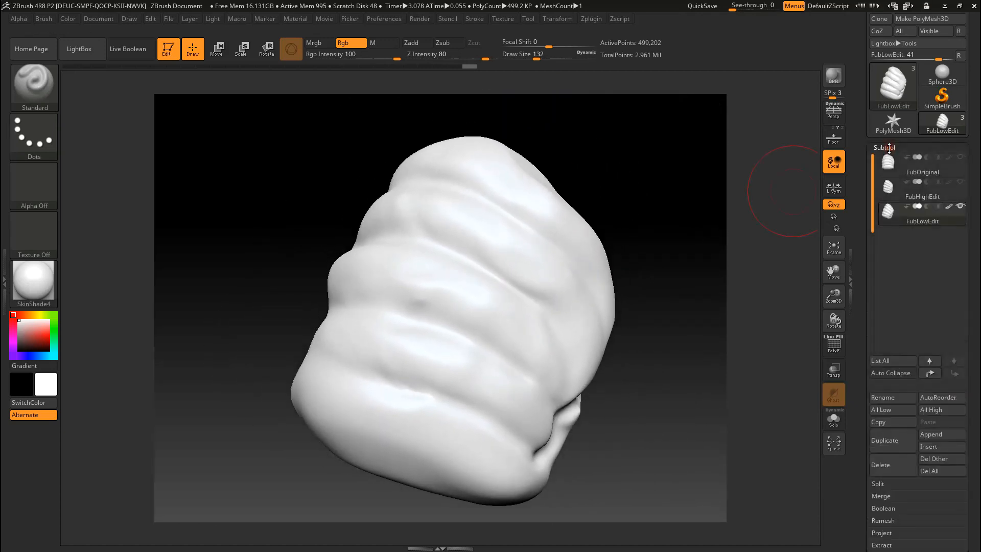
{"action": "mouse_move", "coordinate": [948, 193]}
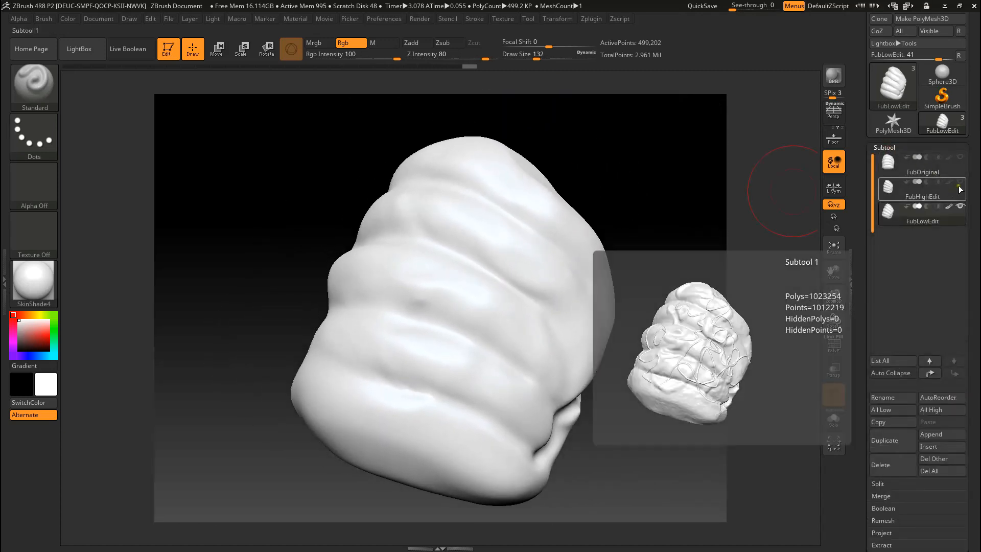
{"action": "left_click", "coordinate": [961, 183]}
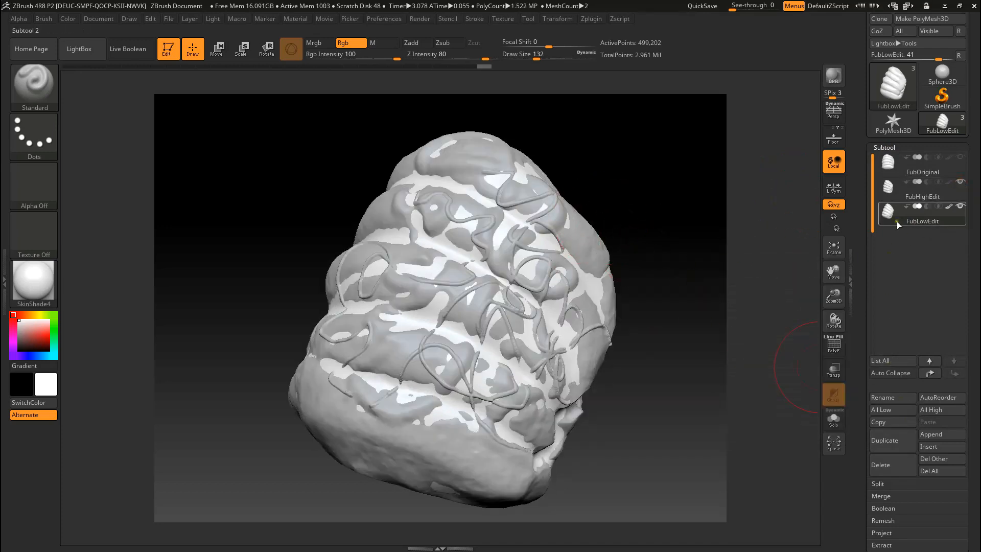
{"action": "left_click", "coordinate": [960, 182]}
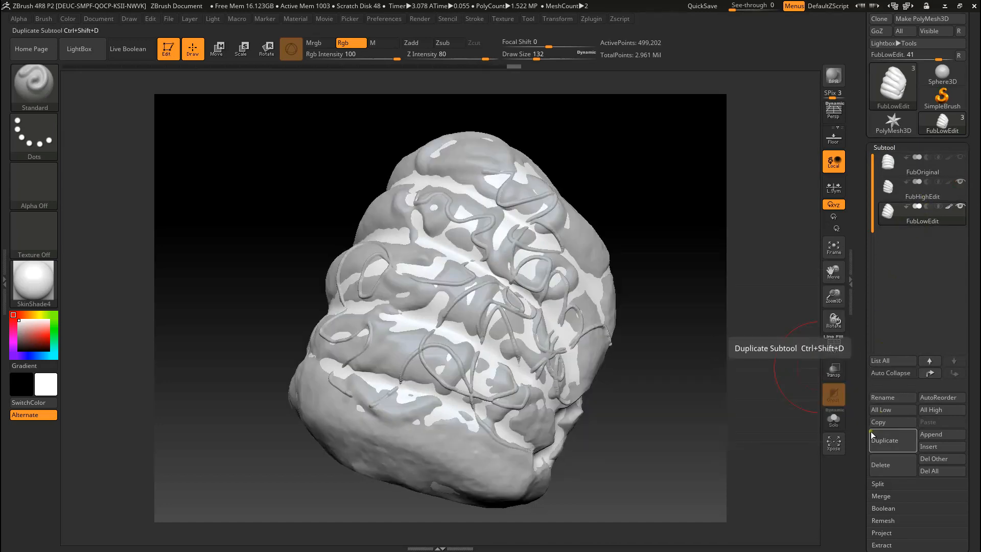
- Project the FubHighEdit detail onto FubLowEdit with ProjectAll and hide the FubHighEdit subtool
{"action": "scroll", "coordinate": [866, 444], "scroll_direction": "down", "scroll_amount": 4}
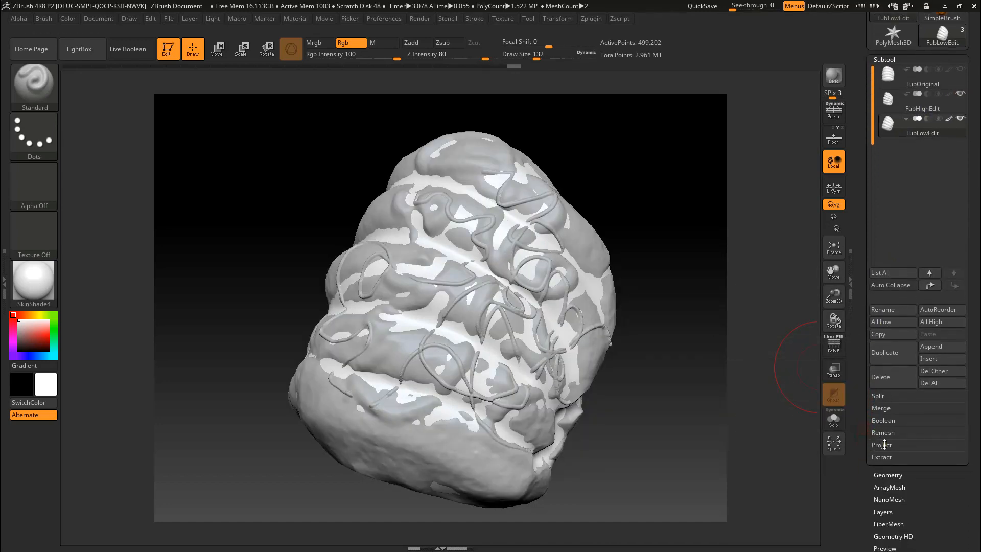
{"action": "left_click", "coordinate": [883, 445]}
{"action": "left_click_drag", "start_coordinate": [863, 448], "coordinate": [863, 393]}
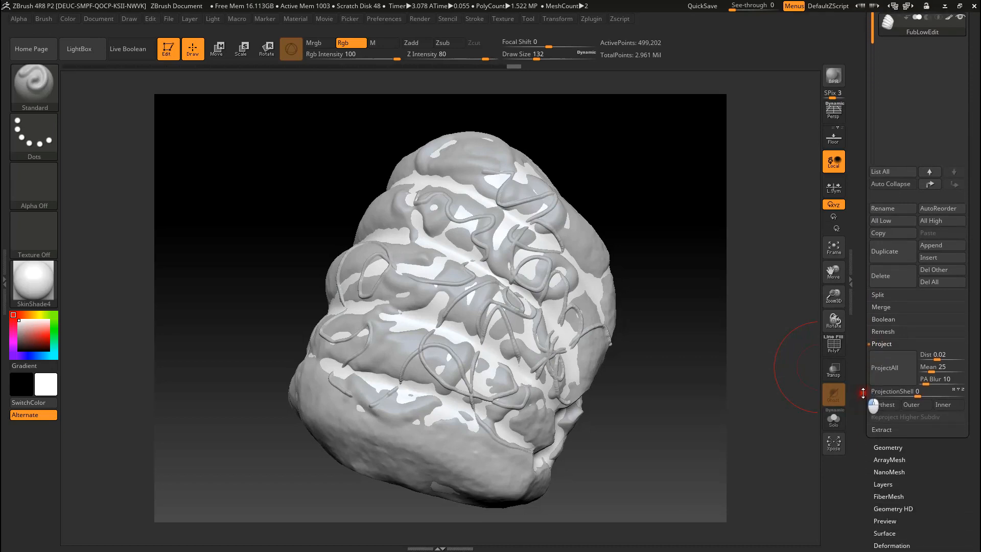
{"action": "left_click", "coordinate": [892, 369]}
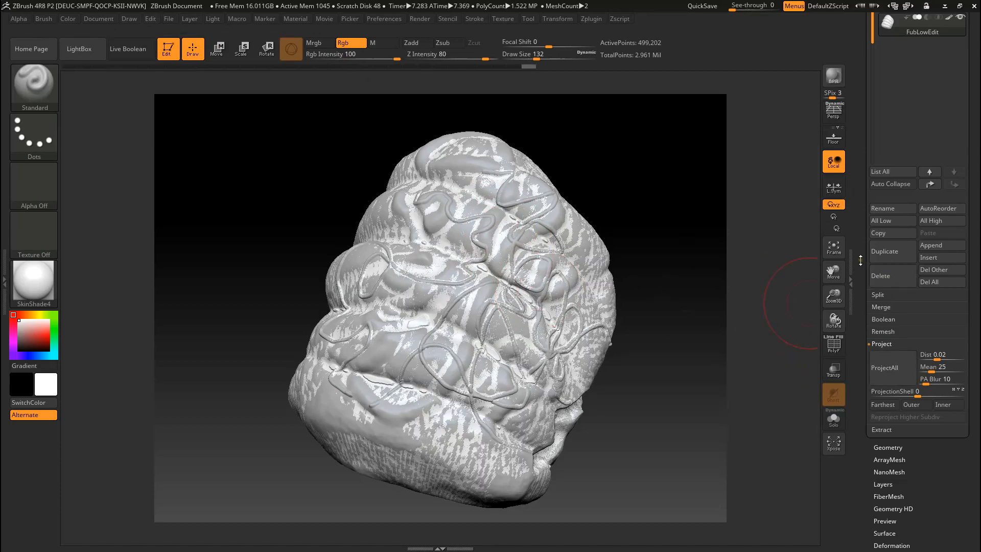
{"action": "left_click_drag", "start_coordinate": [861, 261], "coordinate": [867, 363]}
{"action": "left_click", "coordinate": [960, 234]}
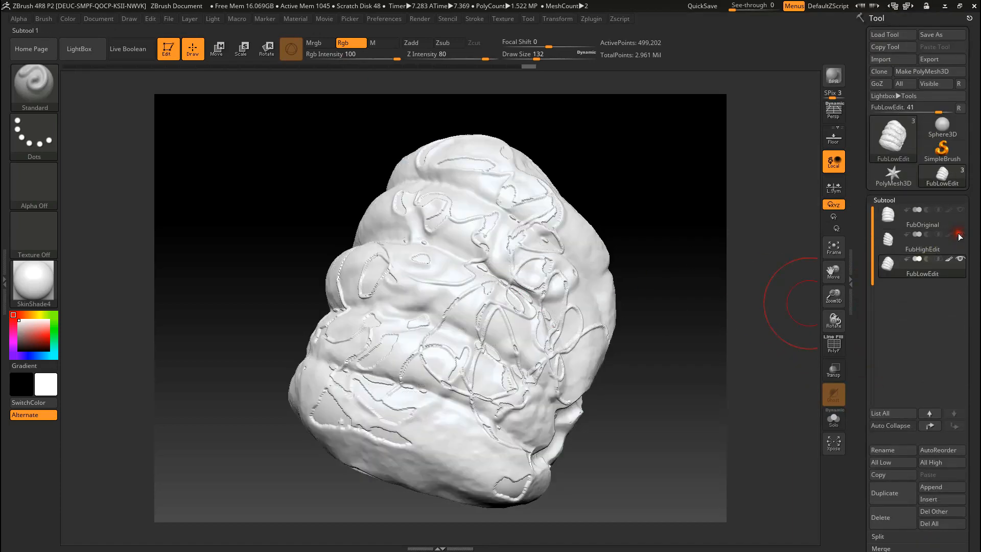
- Examine the quality of the projected detail on FubLowEdit, both up close along the raised strokes and as a whole
{"action": "mouse_move", "coordinate": [625, 287]}
{"action": "left_mouse_down"}
{"action": "mouse_move", "coordinate": [591, 296]}
{"action": "mouse_move", "coordinate": [587, 287]}
{"action": "mouse_move", "coordinate": [624, 280]}
{"action": "mouse_move", "coordinate": [661, 296]}
{"action": "mouse_move", "coordinate": [609, 300]}
{"action": "mouse_move", "coordinate": [591, 291]}
{"action": "mouse_move", "coordinate": [604, 277]}
{"action": "mouse_move", "coordinate": [565, 258]}
{"action": "mouse_move", "coordinate": [620, 276]}
{"action": "mouse_move", "coordinate": [543, 271]}
{"action": "mouse_move", "coordinate": [589, 272]}
{"action": "mouse_move", "coordinate": [586, 313]}
{"action": "mouse_move", "coordinate": [622, 324]}
{"action": "mouse_move", "coordinate": [622, 311]}
{"action": "mouse_move", "coordinate": [633, 342]}
{"action": "mouse_move", "coordinate": [556, 326]}
{"action": "mouse_move", "coordinate": [596, 293]}
{"action": "mouse_move", "coordinate": [587, 274]}
{"action": "mouse_move", "coordinate": [603, 330]}
{"action": "left_mouse_up"}
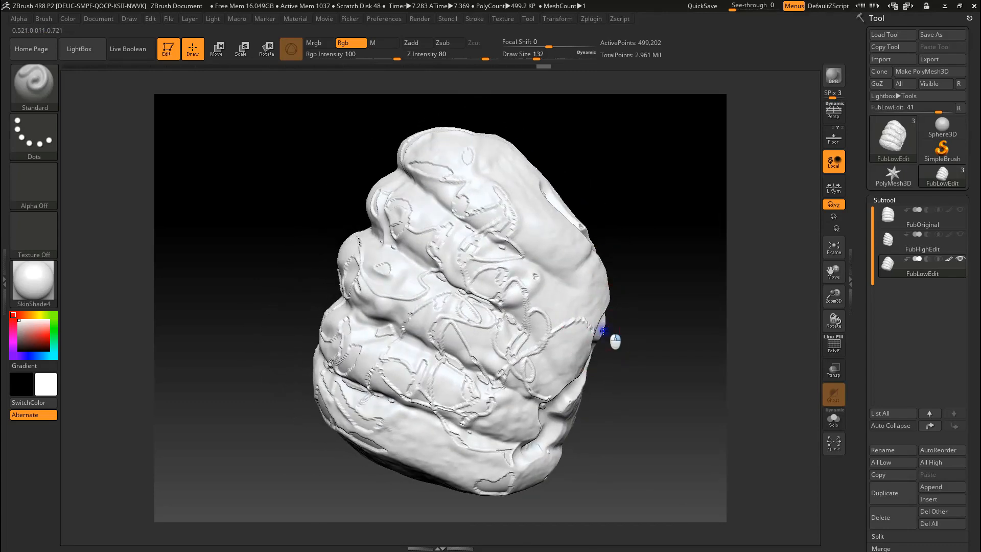
{"action": "right_click_drag", "start_coordinate": [626, 333], "coordinate": [620, 489], "text": "ctrl"}
{"action": "right_click_drag", "start_coordinate": [543, 246], "coordinate": [531, 326], "text": "ctrl"}
{"action": "right_click_drag", "start_coordinate": [476, 278], "coordinate": [591, 236], "text": "alt"}
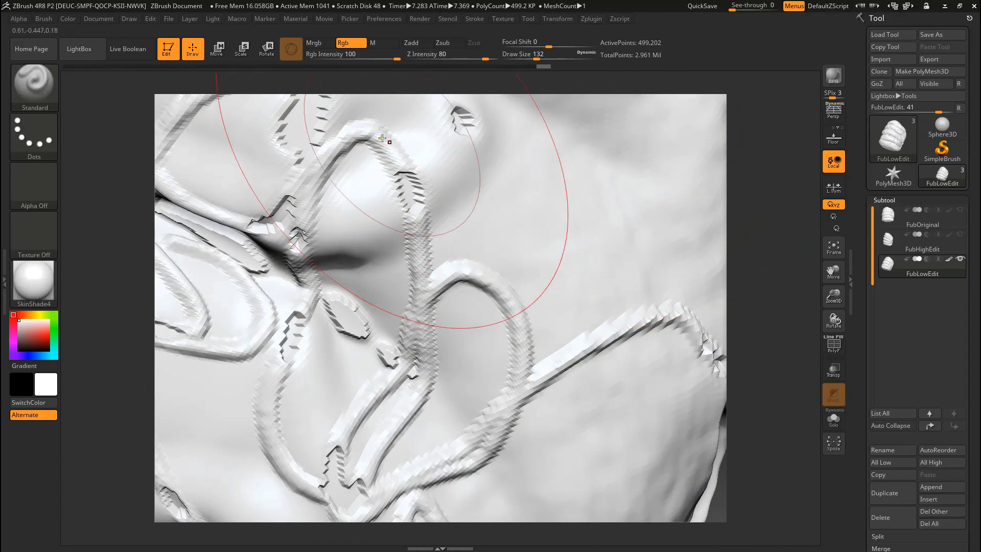
{"action": "mouse_move", "coordinate": [535, 211]}
{"action": "right_mouse_down"}
{"action": "mouse_move", "coordinate": [549, 224]}
{"action": "mouse_move", "coordinate": [519, 306]}
{"action": "mouse_move", "coordinate": [567, 188]}
{"action": "right_mouse_up"}
{"action": "mouse_move", "coordinate": [470, 245]}
{"action": "right_mouse_down", "text": "ctrl"}
{"action": "mouse_move", "coordinate": [438, 388]}
{"action": "mouse_move", "coordinate": [324, 278]}
{"action": "right_mouse_up", "text": "ctrl"}
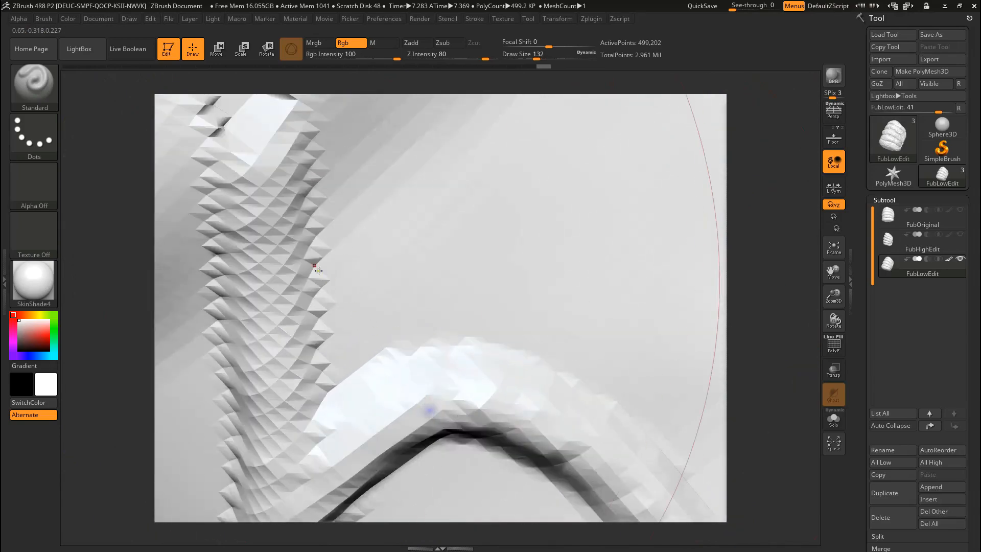
{"action": "right_click_drag", "start_coordinate": [506, 278], "coordinate": [521, 109], "text": "ctrl"}
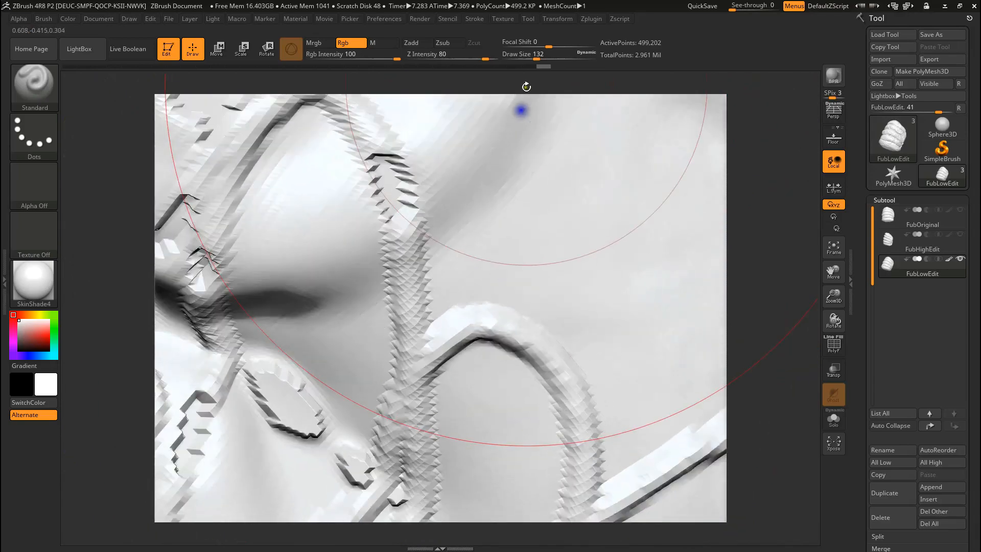
{"action": "right_click_drag", "start_coordinate": [464, 339], "coordinate": [477, 158], "text": "ctrl"}
{"action": "right_click_drag", "start_coordinate": [478, 349], "coordinate": [480, 216], "text": "ctrl"}
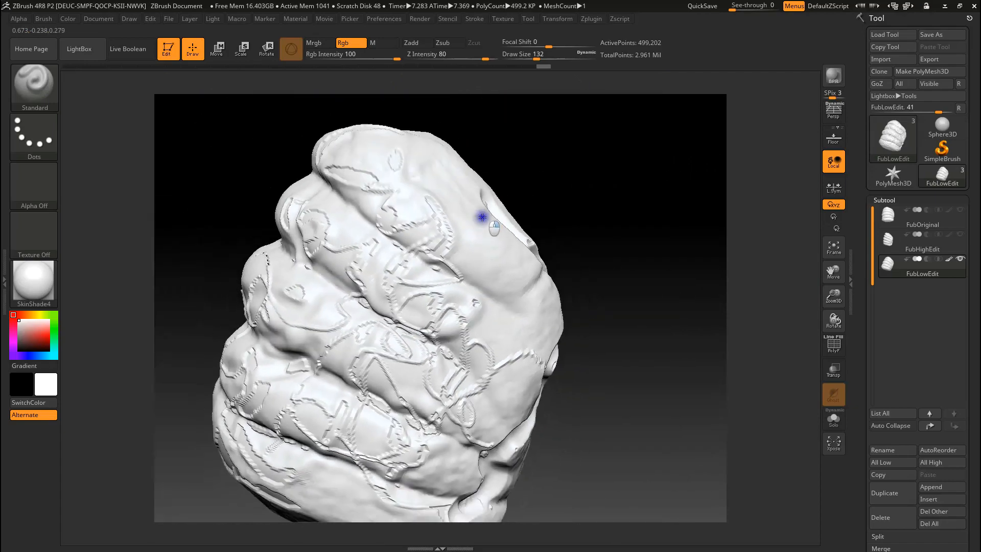
- Set the FubLowEdit subtool to its lowest subdivision level, SDiv 1
{"action": "mouse_move", "coordinate": [470, 345]}
{"action": "right_mouse_down"}
{"action": "mouse_move", "coordinate": [512, 292]}
{"action": "mouse_move", "coordinate": [439, 310]}
{"action": "mouse_move", "coordinate": [464, 324]}
{"action": "mouse_move", "coordinate": [454, 328]}
{"action": "right_mouse_up"}
{"action": "mouse_move", "coordinate": [613, 393]}
{"action": "right_mouse_down"}
{"action": "mouse_move", "coordinate": [645, 395]}
{"action": "mouse_move", "coordinate": [622, 401]}
{"action": "mouse_move", "coordinate": [636, 377]}
{"action": "mouse_move", "coordinate": [624, 394]}
{"action": "mouse_move", "coordinate": [585, 394]}
{"action": "mouse_move", "coordinate": [643, 390]}
{"action": "mouse_move", "coordinate": [584, 391]}
{"action": "mouse_move", "coordinate": [613, 399]}
{"action": "right_mouse_up"}
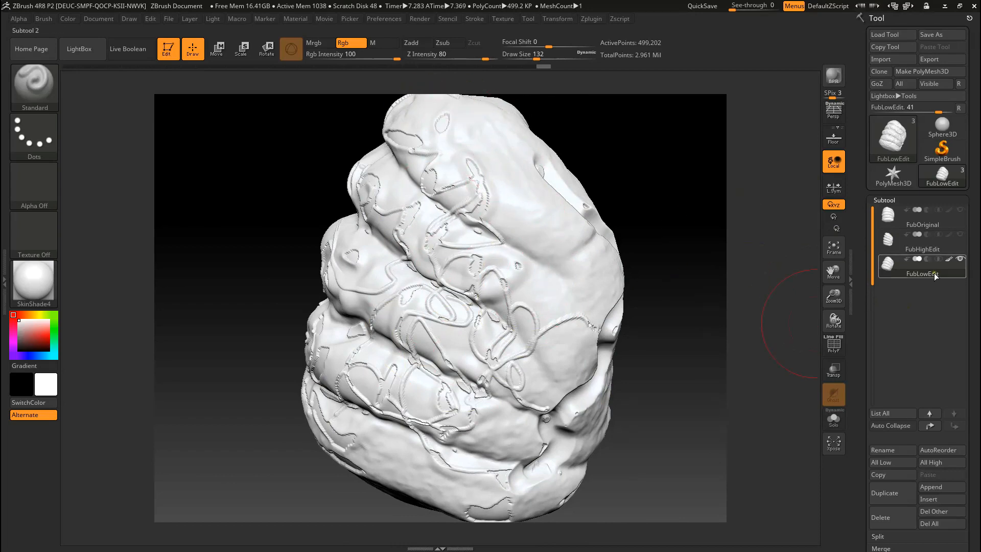
{"action": "left_click_drag", "start_coordinate": [869, 430], "coordinate": [859, 323]}
{"action": "left_click", "coordinate": [883, 383]}
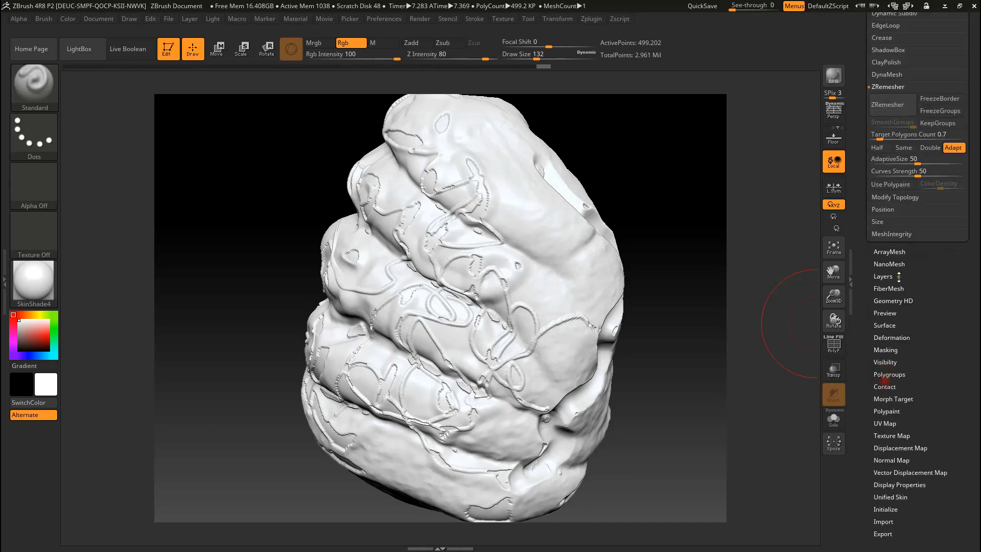
{"action": "left_click_drag", "start_coordinate": [870, 187], "coordinate": [860, 265]}
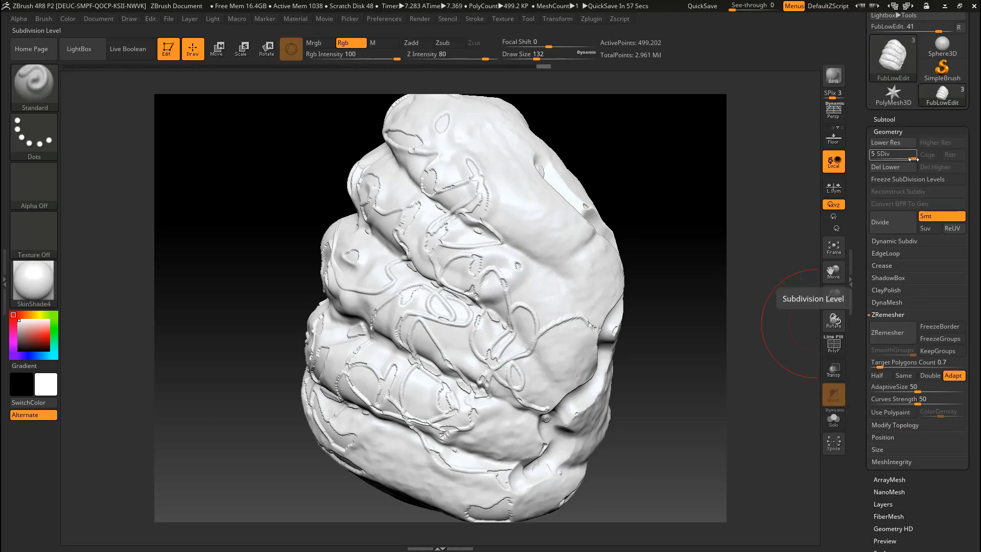
{"action": "left_click_drag", "start_coordinate": [913, 160], "coordinate": [875, 160]}
{"action": "left_click_drag", "start_coordinate": [645, 360], "coordinate": [662, 369]}
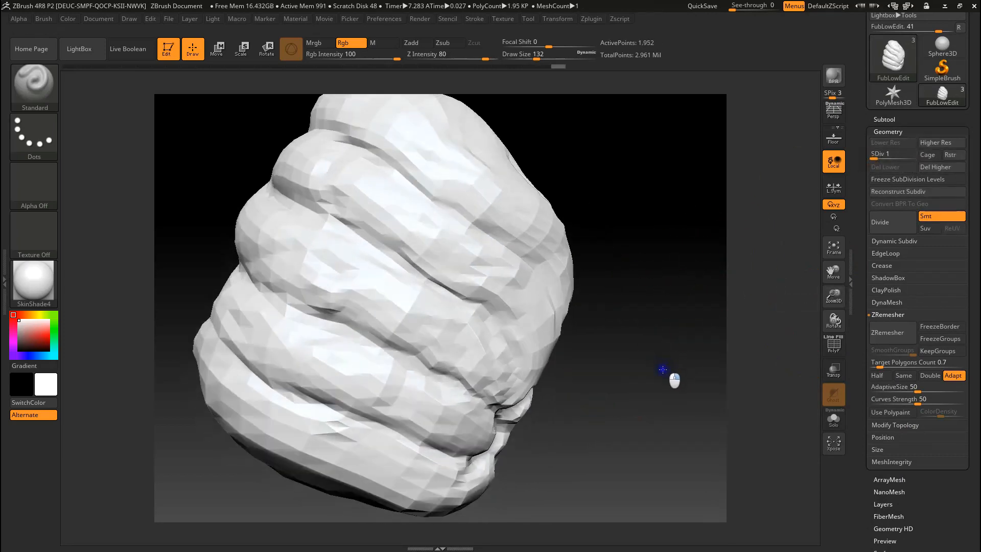
- Generate a tangent normal map for FubLowEdit with the green channel flipped and clone it to the texture palette
{"action": "left_click_drag", "start_coordinate": [862, 508], "coordinate": [855, 400]}
{"action": "left_click", "coordinate": [890, 395]}
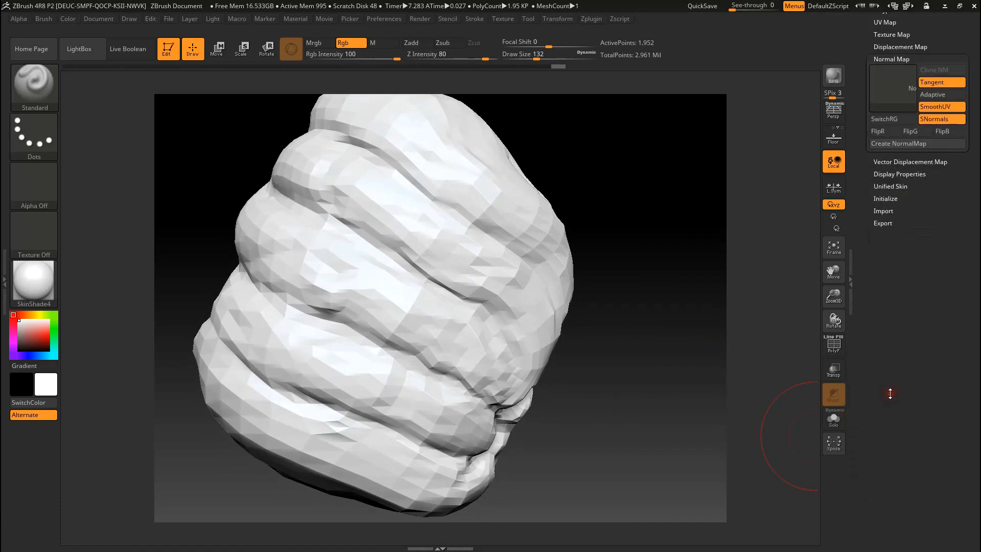
{"action": "left_click_drag", "start_coordinate": [896, 311], "coordinate": [904, 468]}
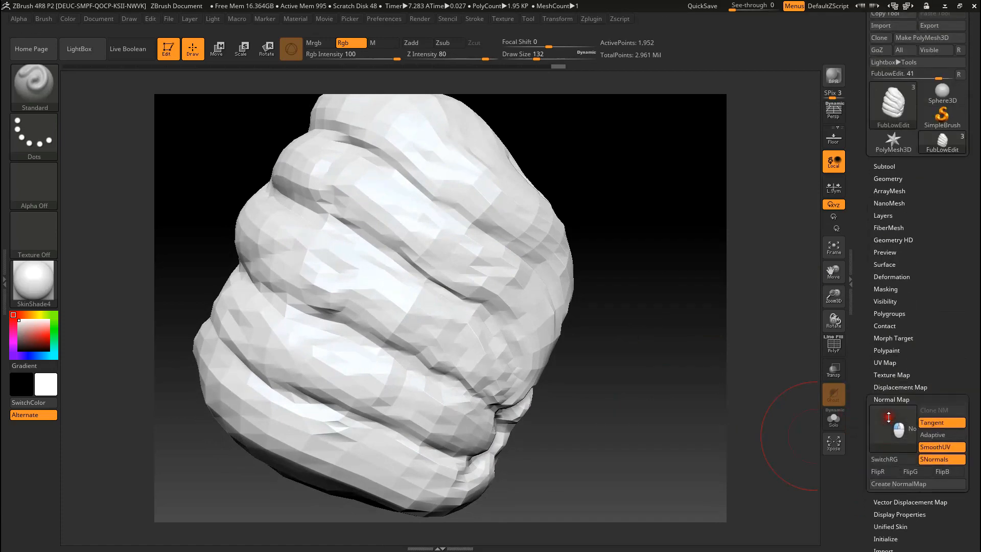
{"action": "left_click", "coordinate": [912, 472]}
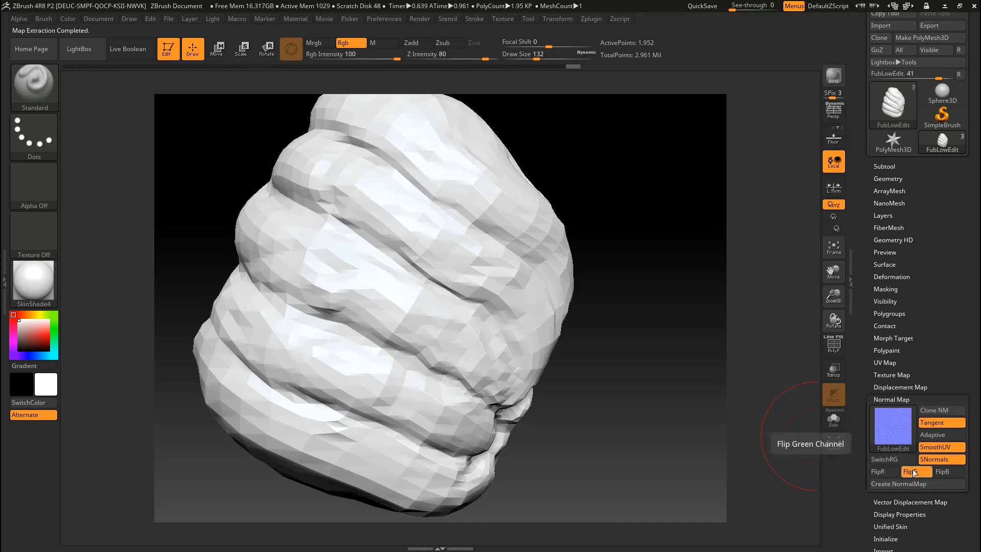
{"action": "mouse_move", "coordinate": [904, 434]}
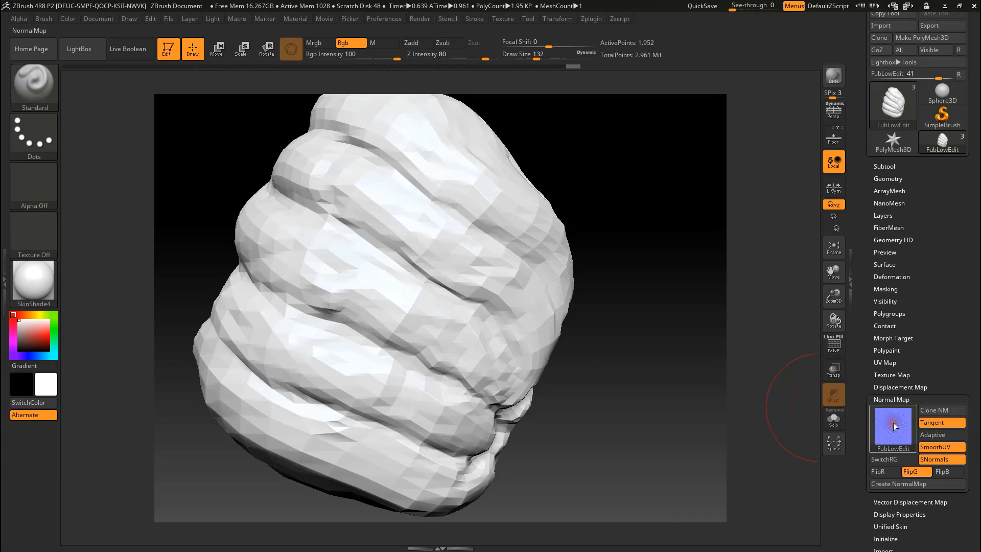
{"action": "left_click", "coordinate": [941, 412]}
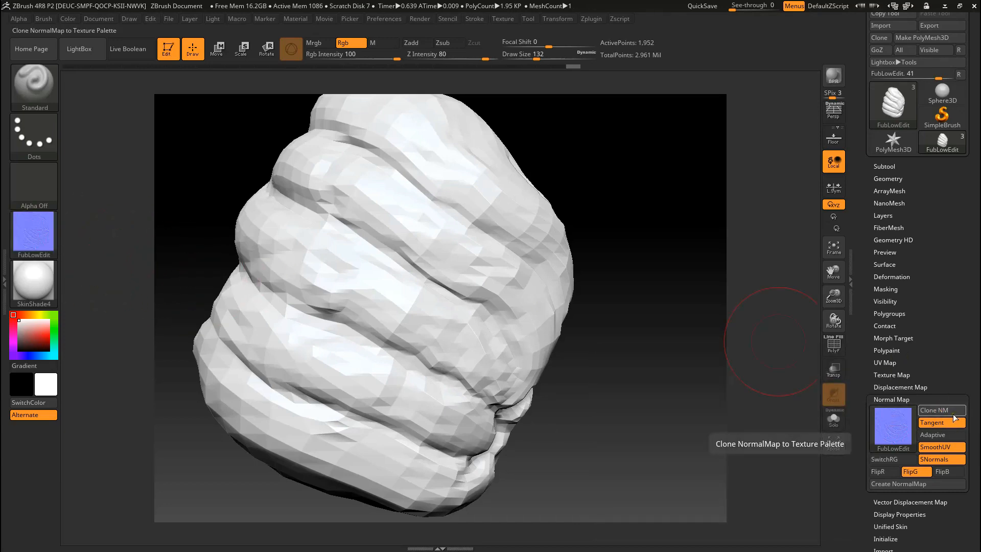
- Export the FubLowEdit normal map texture to the Desktop as a JPEG named FubLowEditNormals, keeping the default image export settings
{"action": "left_click", "coordinate": [34, 233]}
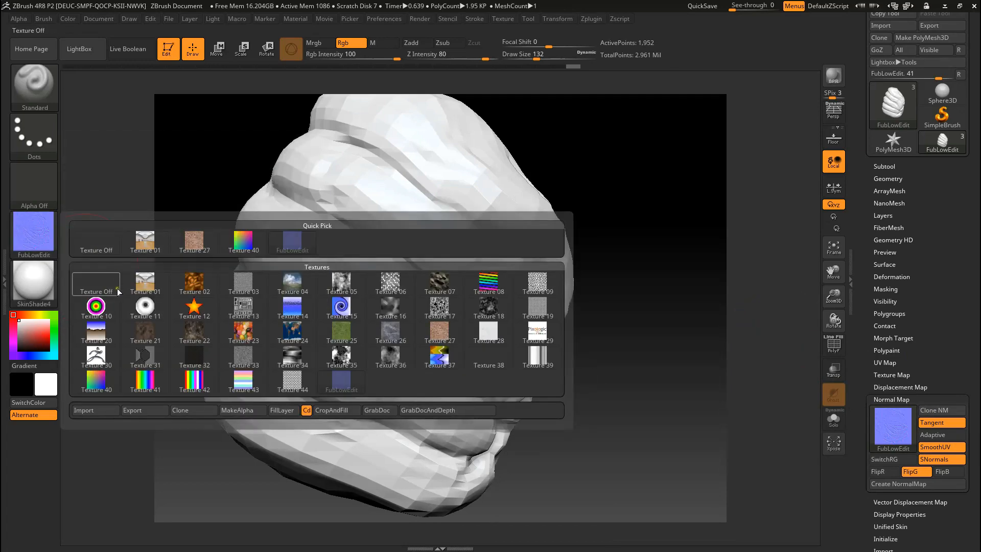
{"action": "left_click", "coordinate": [35, 227]}
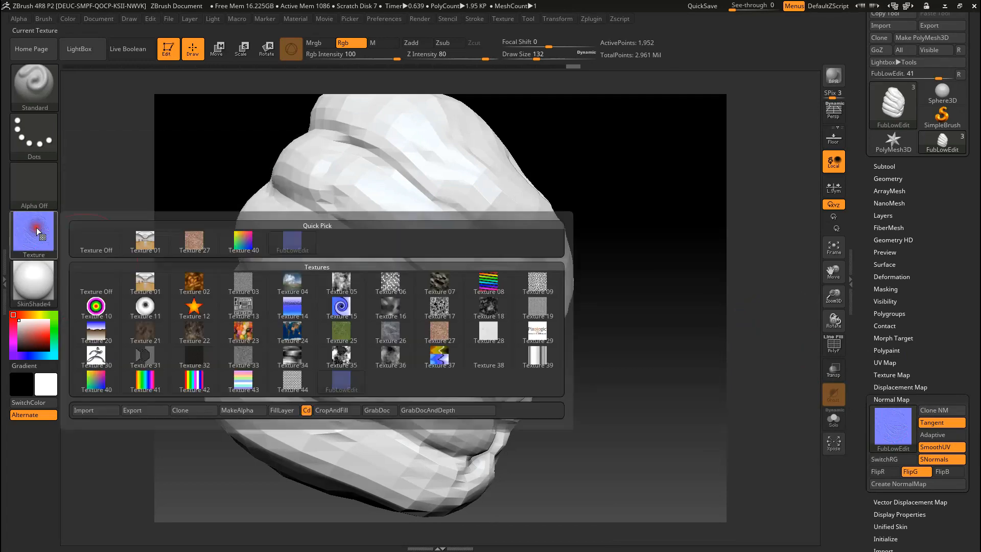
{"action": "left_click", "coordinate": [139, 411]}
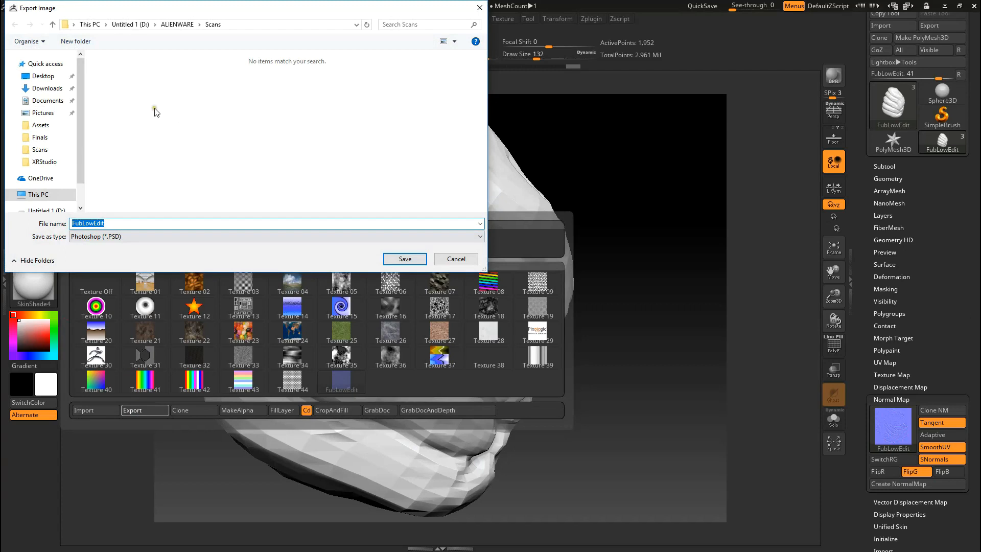
{"action": "left_click", "coordinate": [43, 76]}
{"action": "left_click", "coordinate": [119, 224]}
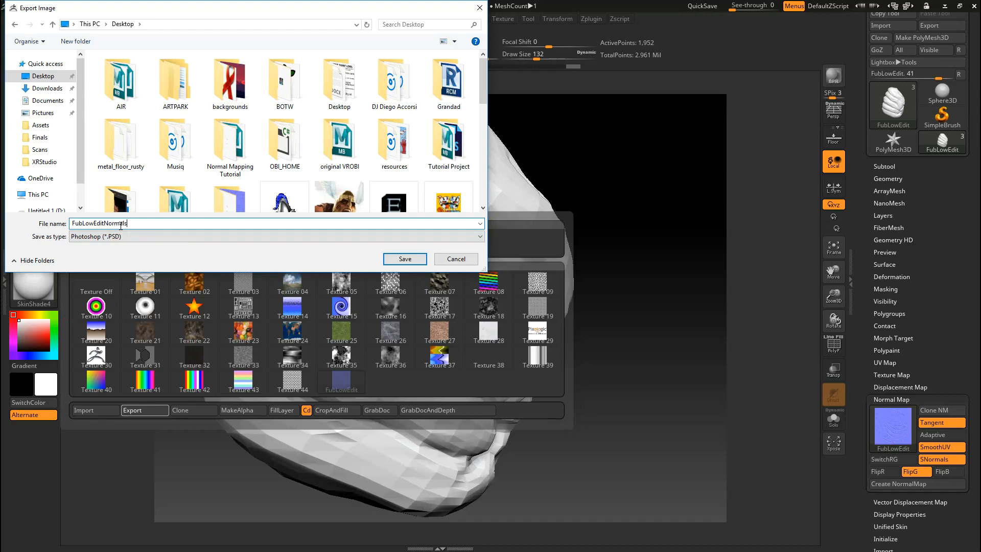
{"action": "left_click", "coordinate": [110, 237]}
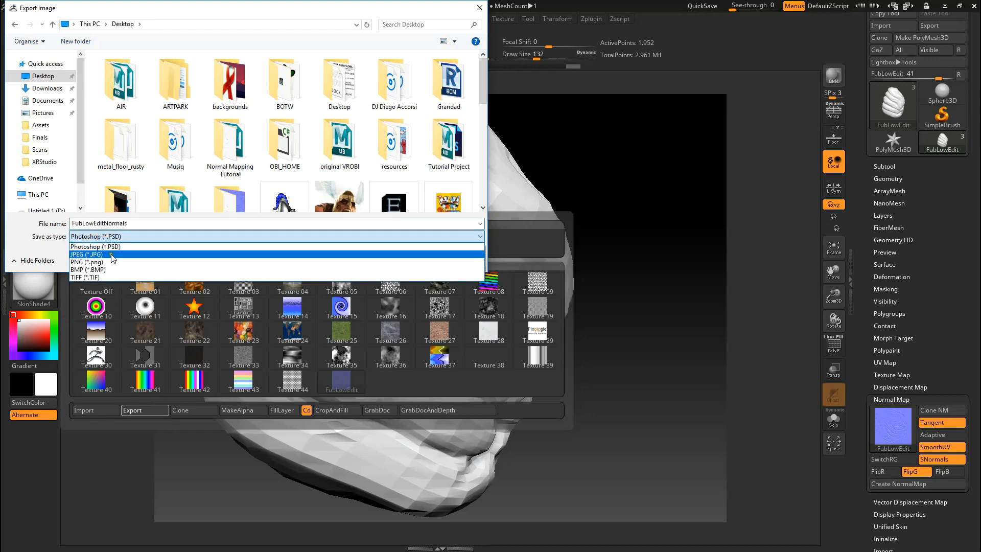
{"action": "left_click", "coordinate": [110, 254]}
{"action": "left_click", "coordinate": [403, 261]}
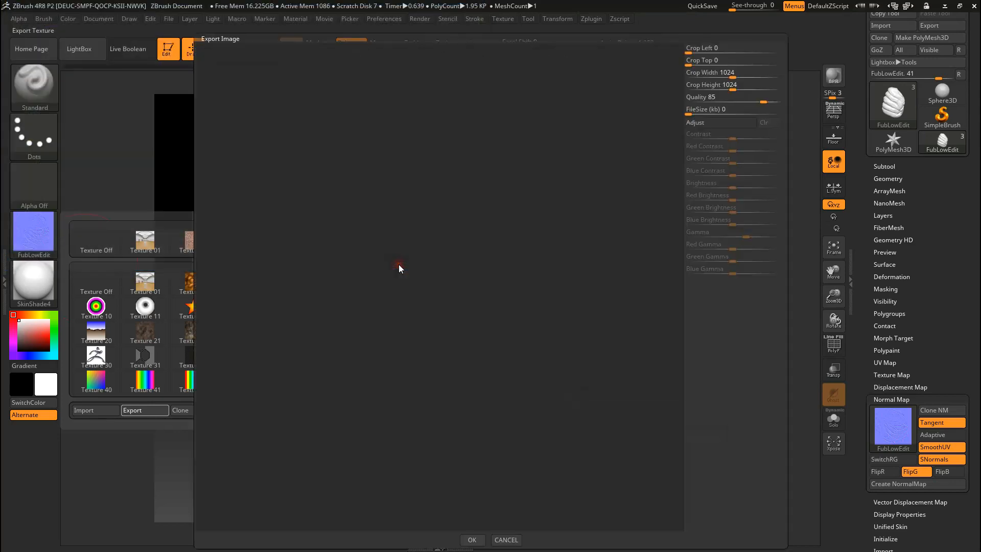
{"action": "left_click", "coordinate": [471, 540]}
- Export the low-resolution FubLowEdit mesh to the Desktop as an OBJ file named FubLowEdit
{"action": "mouse_move", "coordinate": [618, 293]}
{"action": "left_mouse_down"}
{"action": "mouse_move", "coordinate": [586, 287]}
{"action": "mouse_move", "coordinate": [601, 284]}
{"action": "left_mouse_up"}
{"action": "left_click", "coordinate": [887, 166]}
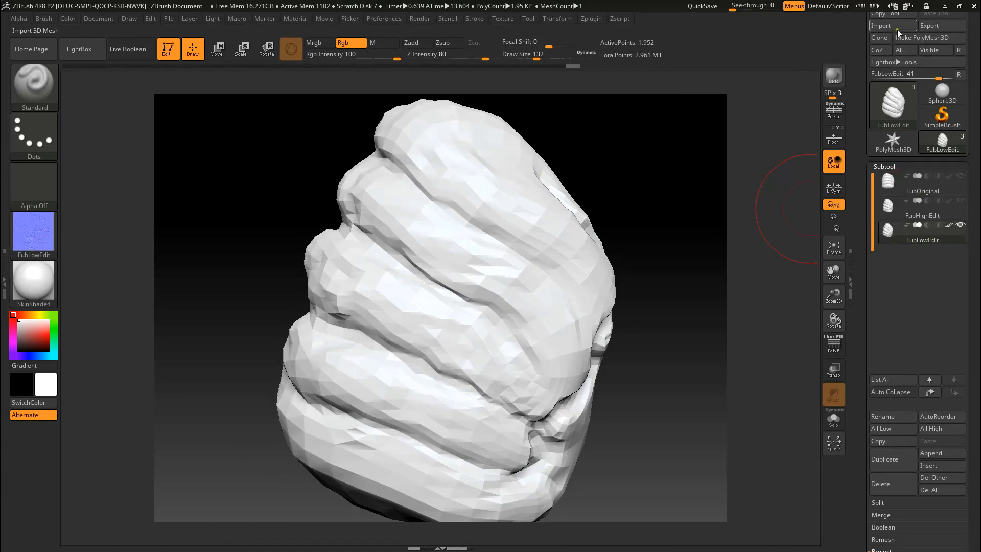
{"action": "left_click", "coordinate": [928, 25]}
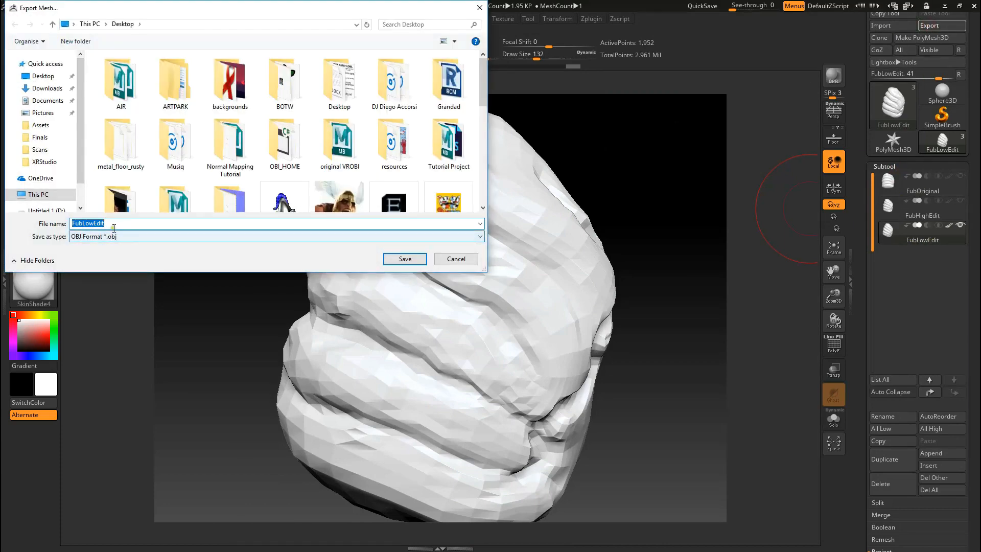
{"action": "left_click", "coordinate": [404, 259]}
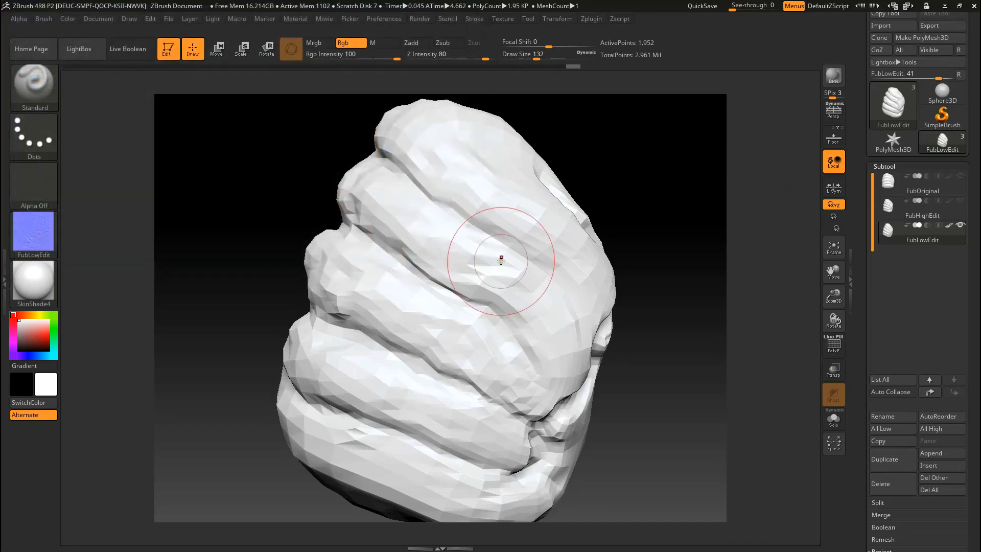
- Take the ZBrush window out of full screen and move it aside over the desktop
{"action": "left_click", "coordinate": [959, 5]}
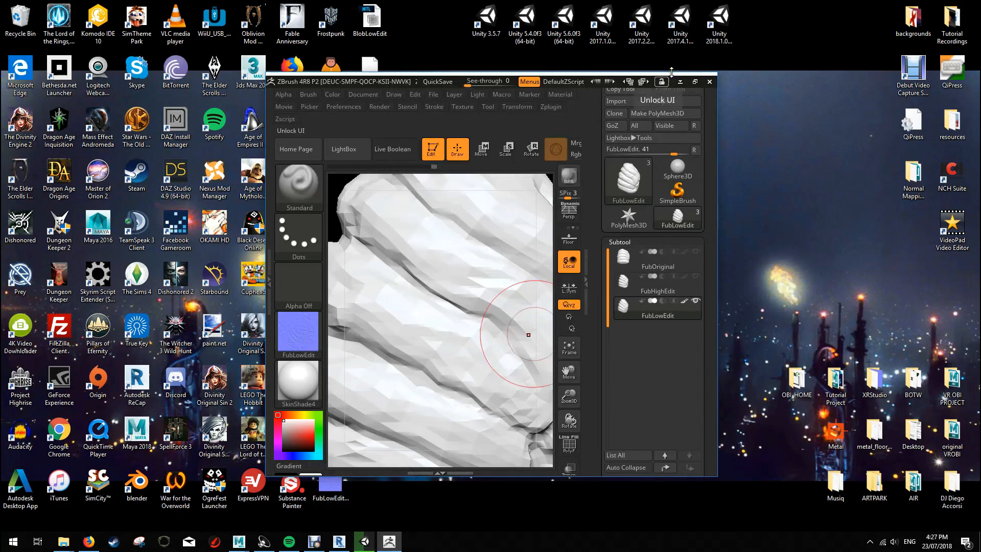
{"action": "left_click_drag", "start_coordinate": [677, 73], "coordinate": [677, 70]}
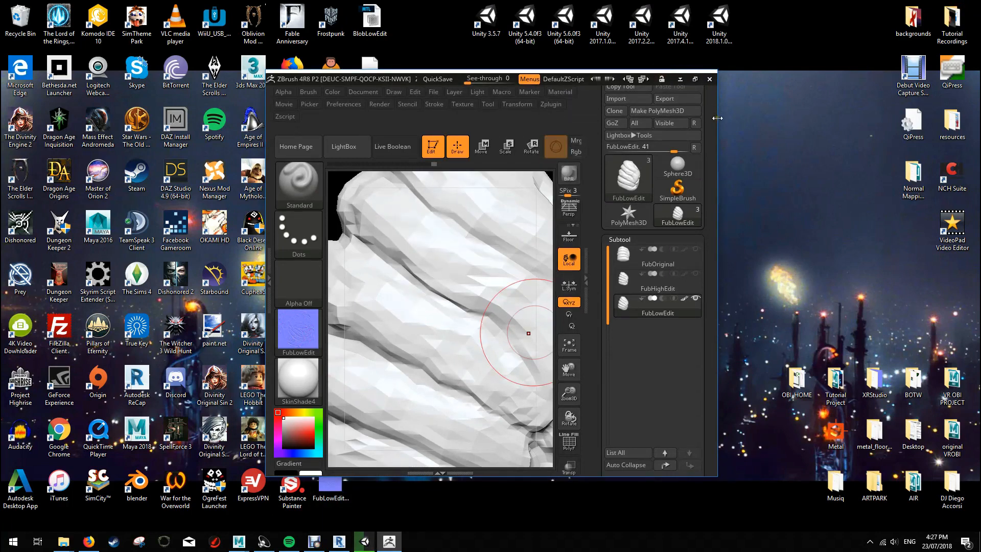
{"action": "left_click_drag", "start_coordinate": [357, 79], "coordinate": [85, 46]}
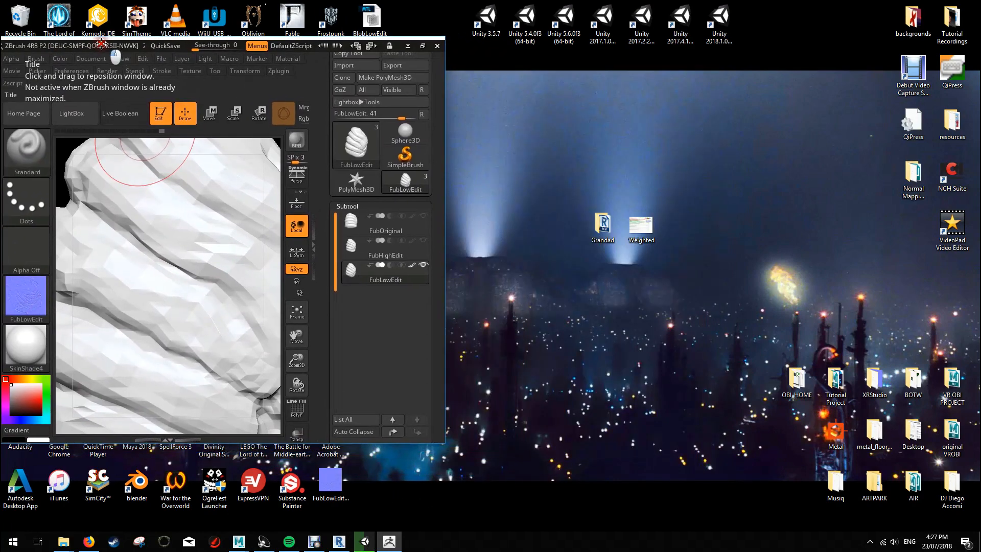
- Switch to Unity, dock its window to one half of the screen and minimize ZBrush to uncover the exported files
{"action": "left_click", "coordinate": [364, 541]}
{"action": "scroll", "coordinate": [437, 271], "scroll_direction": "down", "scroll_amount": 3}
{"action": "middle_click_drag", "start_coordinate": [436, 270], "coordinate": [423, 184]}
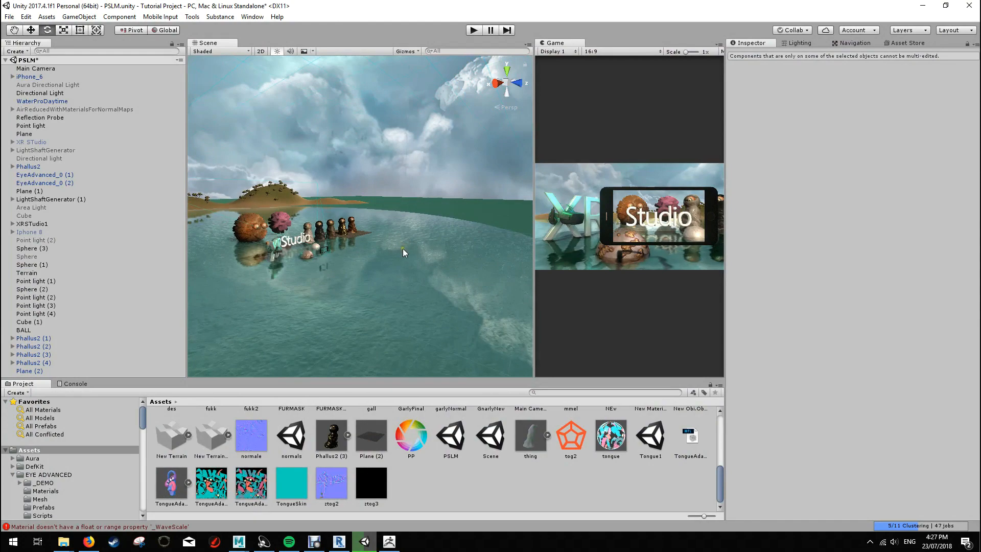
{"action": "scroll", "coordinate": [403, 248], "scroll_direction": "up", "scroll_amount": 5}
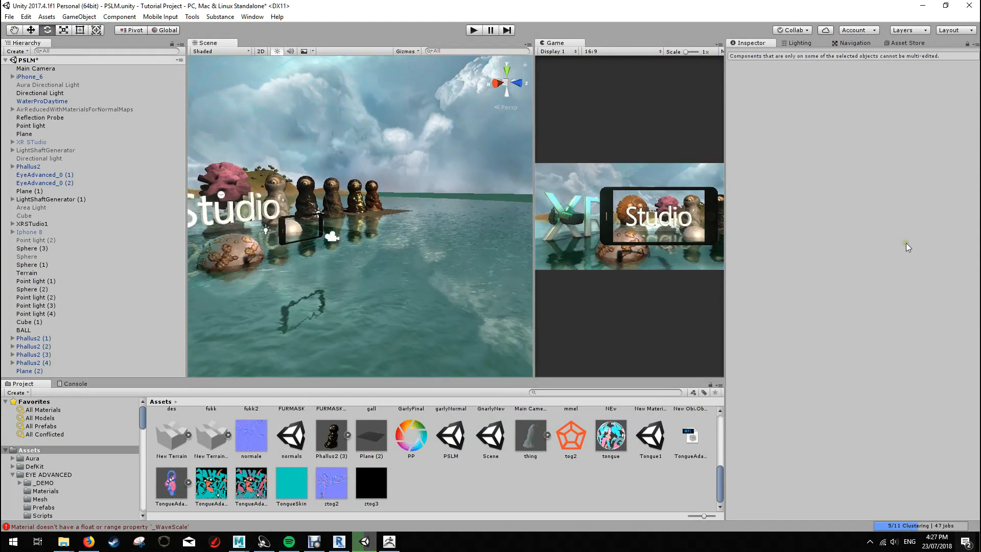
{"action": "left_click_drag", "start_coordinate": [857, 9], "coordinate": [817, 3]}
{"action": "left_click_drag", "start_coordinate": [573, 9], "coordinate": [979, 31]}
{"action": "left_click", "coordinate": [454, 106]}
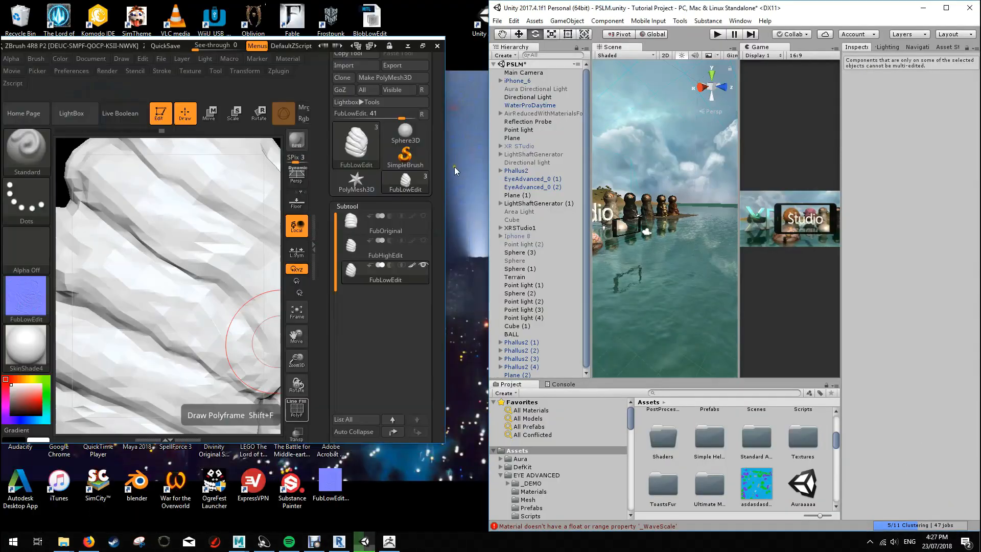
{"action": "left_click", "coordinate": [412, 46]}
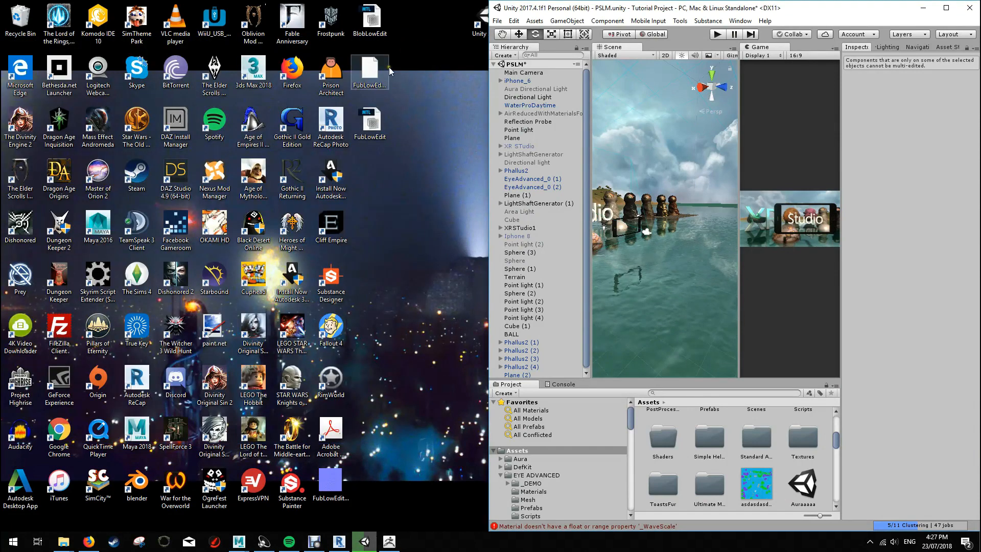
- Import the FubLowEdit OBJ and the FubLowEditNormals image from the desktop into the project's Assets folder, and maximize Unity
{"action": "left_click", "coordinate": [385, 75]}
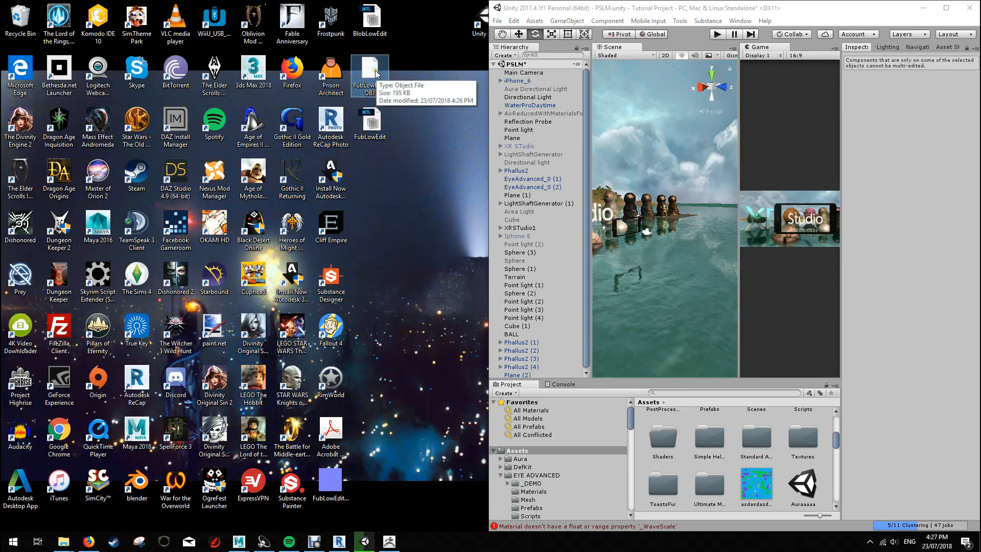
{"action": "left_click", "coordinate": [344, 488]}
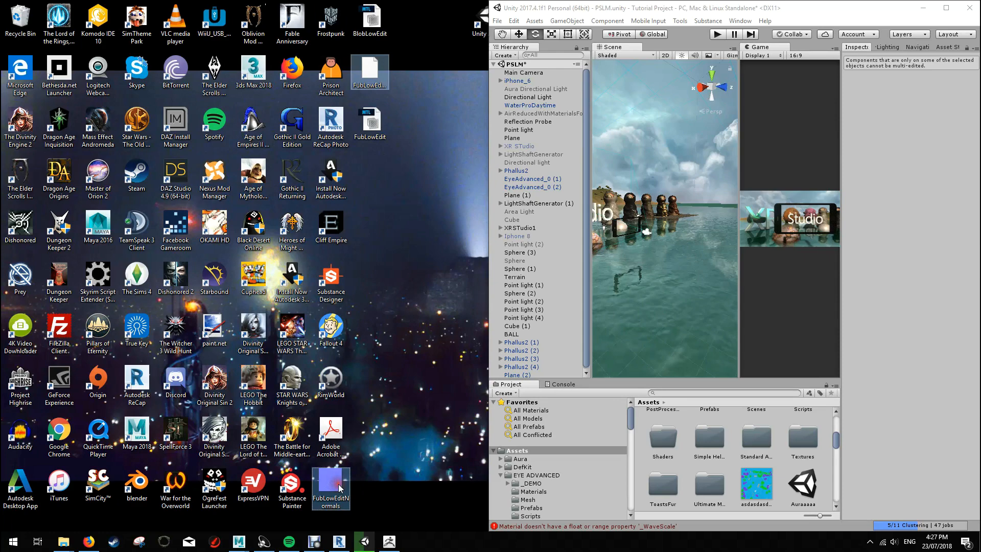
{"action": "left_click_drag", "start_coordinate": [346, 489], "coordinate": [649, 467]}
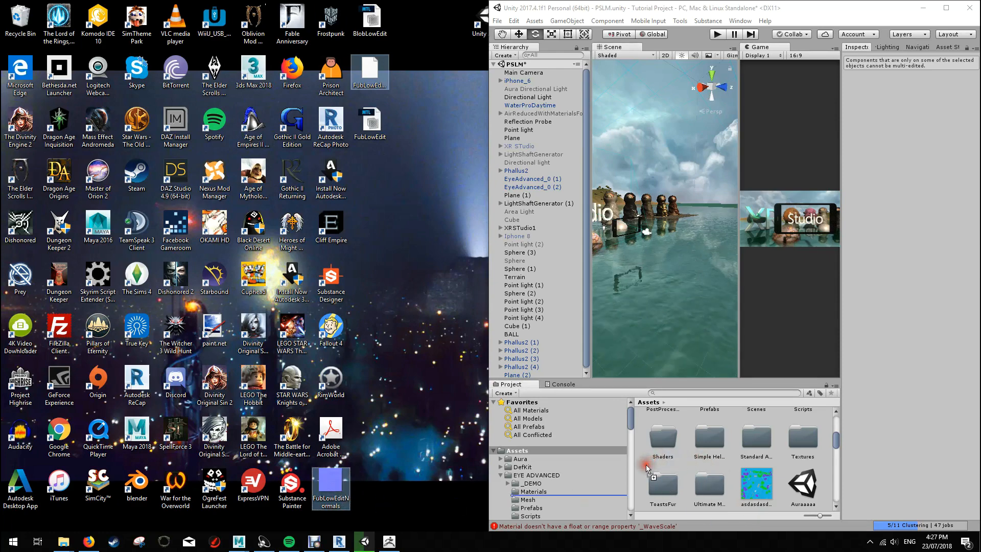
{"action": "left_click", "coordinate": [945, 8]}
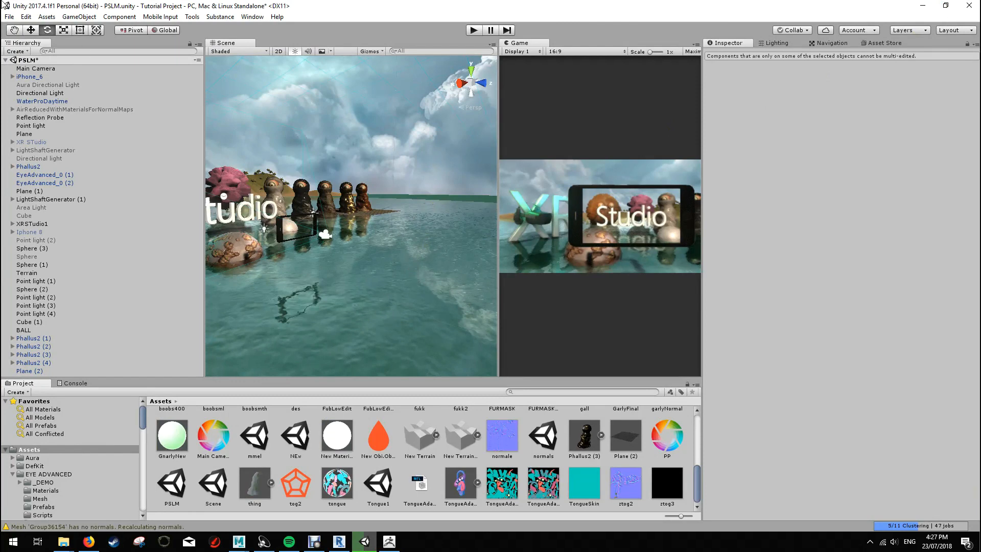
- Create a new empty scene without saving the changes made to the PSLM scene
{"action": "left_click", "coordinate": [12, 14]}
{"action": "left_click", "coordinate": [32, 27]}
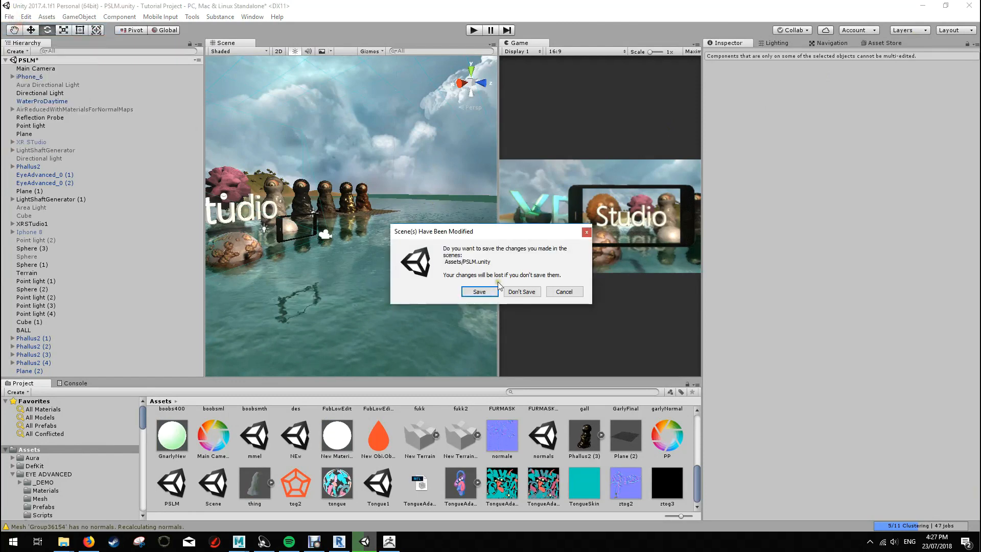
{"action": "left_click", "coordinate": [521, 294]}
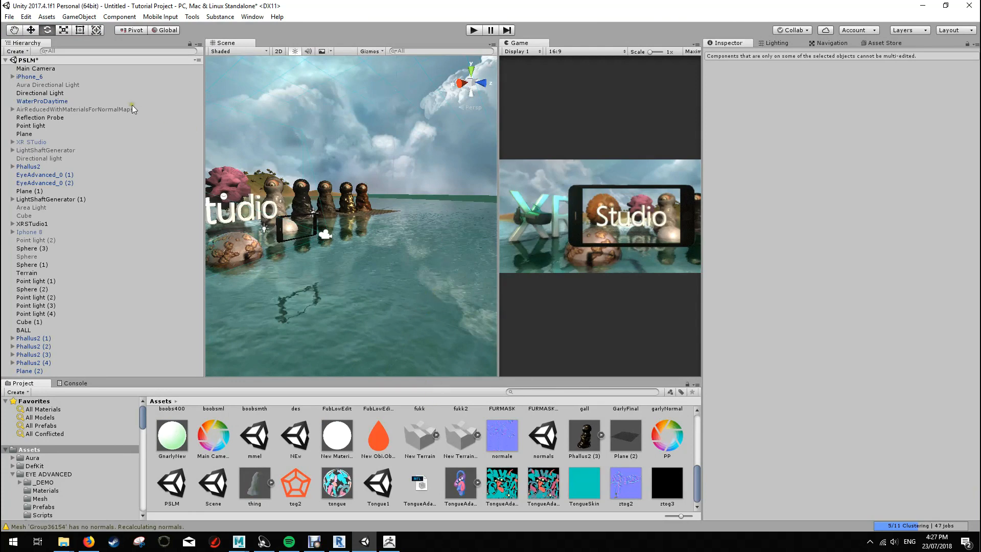
{"action": "left_click", "coordinate": [9, 17]}
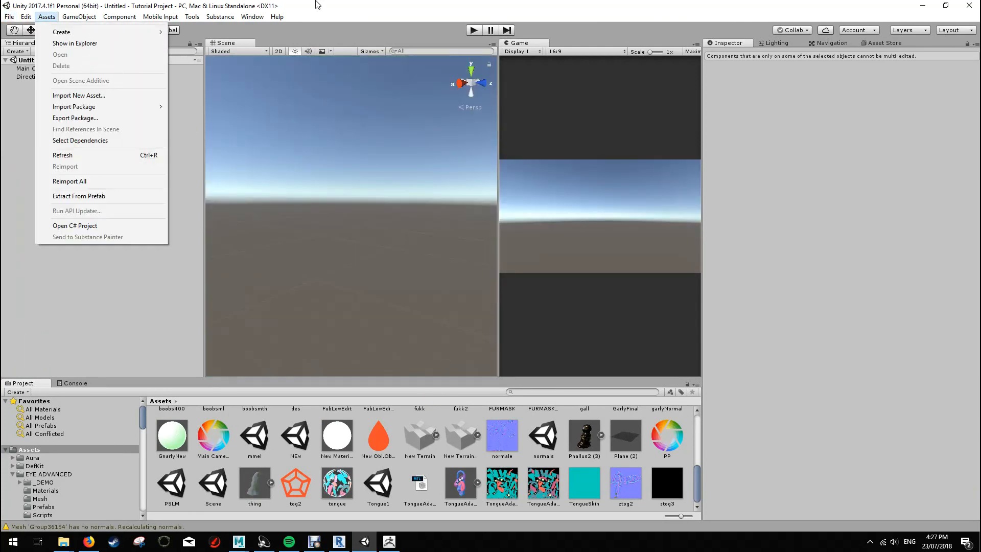
{"action": "left_click", "coordinate": [159, 87]}
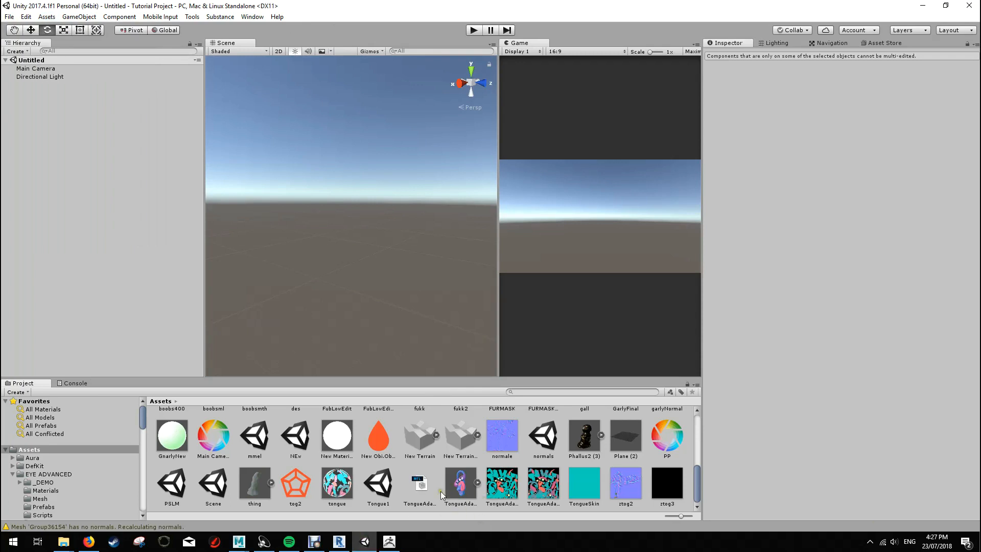
- Add the imported FubLowEdit model to the new scene's hierarchy and frame it in the Scene view
{"action": "scroll", "coordinate": [346, 466], "scroll_direction": "up", "scroll_amount": 3}
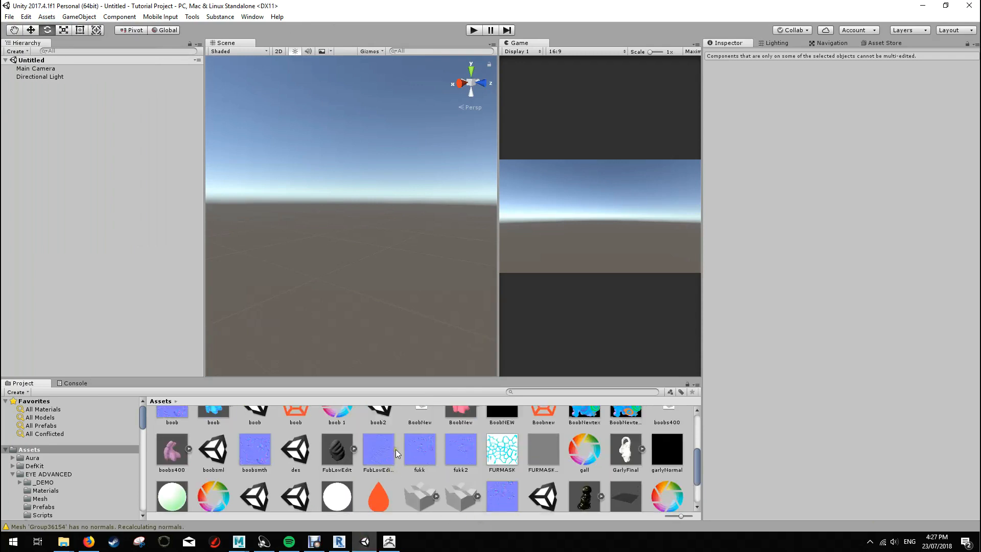
{"action": "left_click_drag", "start_coordinate": [341, 487], "coordinate": [153, 266]}
{"action": "key", "text": "f"}
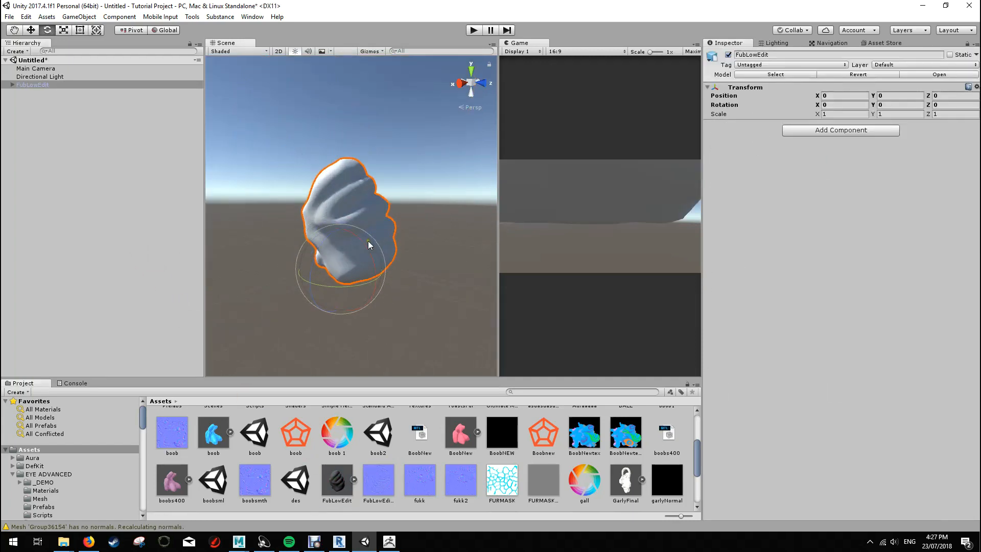
- Rotate the FubLowEdit model around its Y axis to about 131.7 degrees and inspect its finger-like folds
{"action": "scroll", "coordinate": [368, 241], "scroll_direction": "up", "scroll_amount": 10}
{"action": "left_click_drag", "start_coordinate": [377, 241], "coordinate": [392, 290], "text": "alt"}
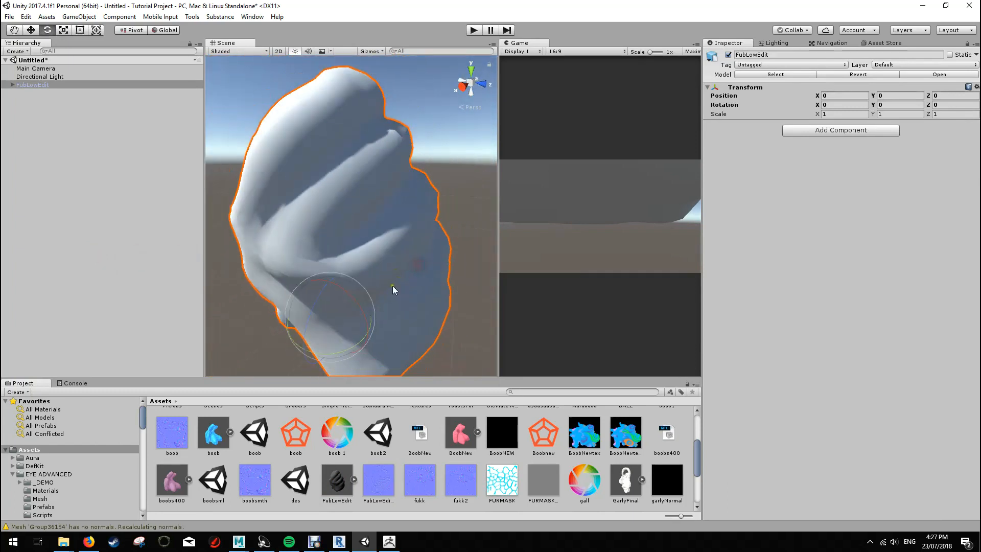
{"action": "left_click_drag", "start_coordinate": [352, 330], "coordinate": [127, 324]}
{"action": "left_click_drag", "start_coordinate": [358, 246], "coordinate": [440, 265], "text": "alt"}
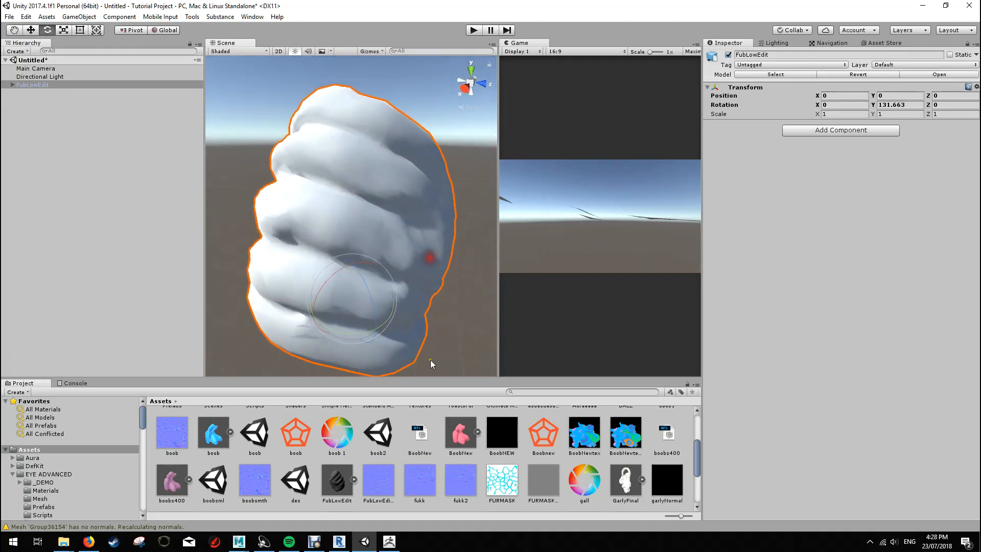
- Create a new material named Fub in the Assets folder
{"action": "right_click", "coordinate": [360, 462]}
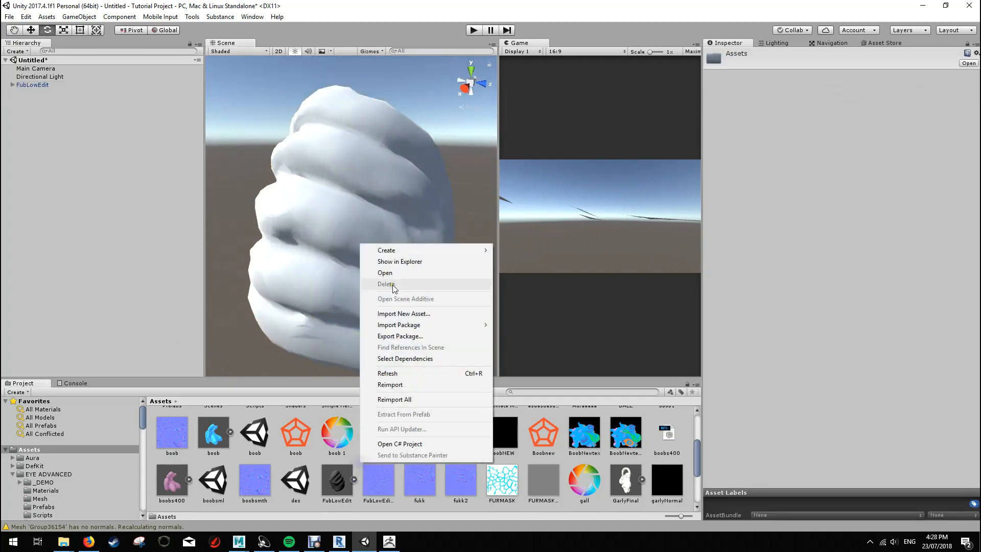
{"action": "mouse_move", "coordinate": [398, 250]}
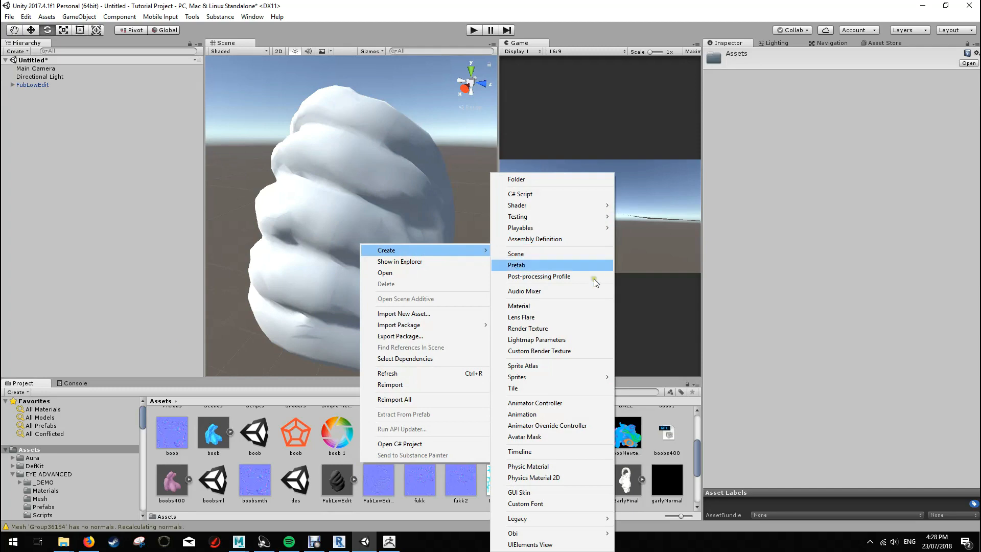
{"action": "left_click", "coordinate": [568, 304]}
{"action": "type", "text": "Fub"}
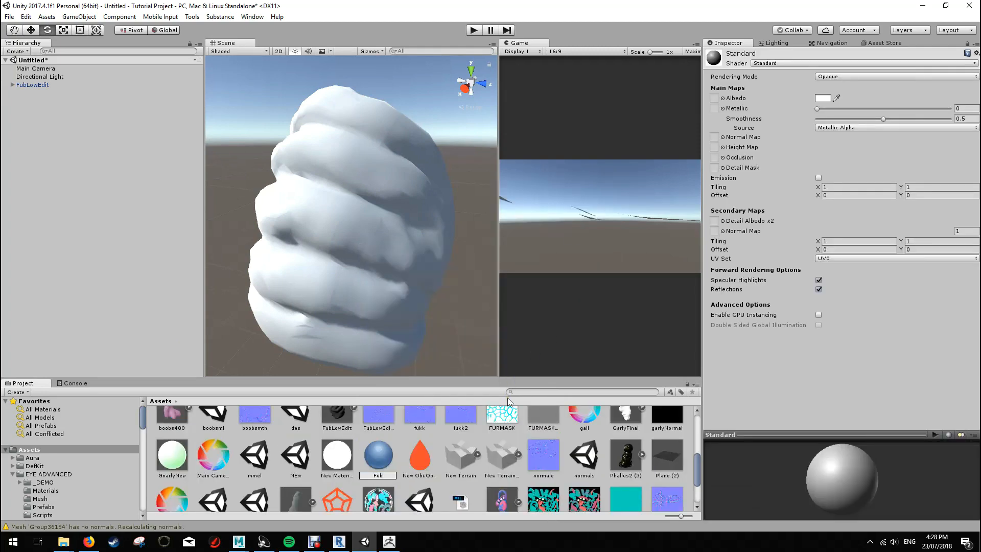
{"action": "key", "text": "Return"}
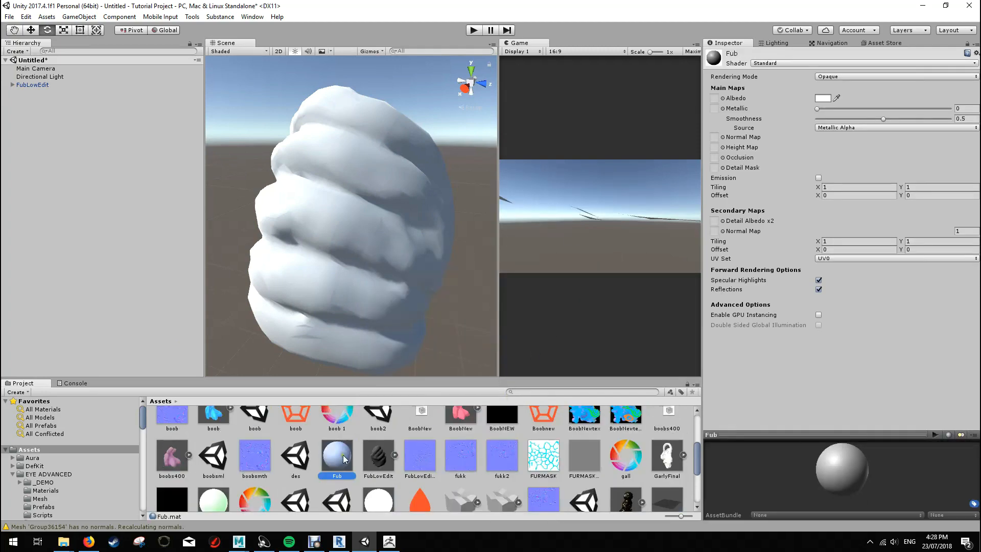
- Assign FubLowEditNormals as the Fub material's normal map, fix its texture type, and apply the material to the FubLowEdit model
{"action": "left_click_drag", "start_coordinate": [419, 456], "coordinate": [720, 137]}
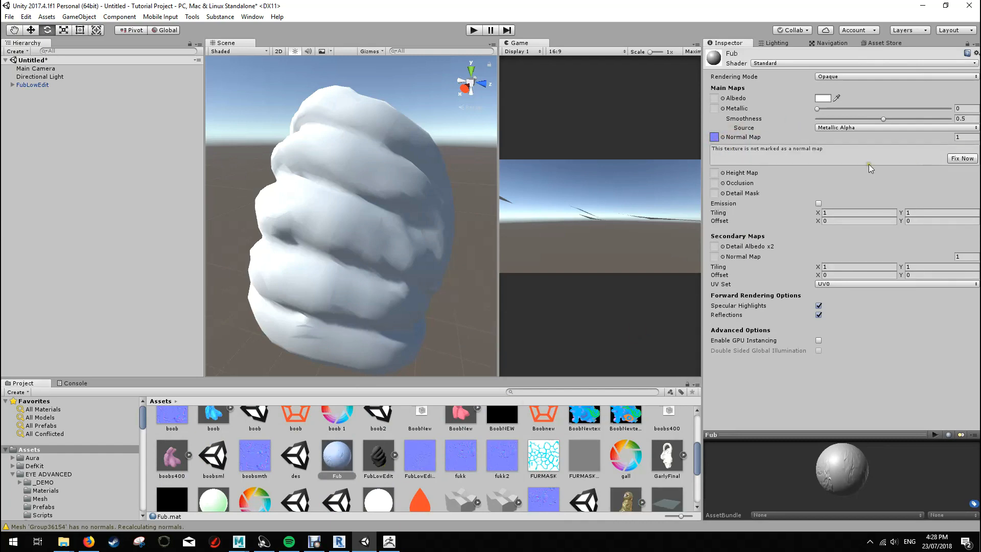
{"action": "left_click", "coordinate": [950, 159]}
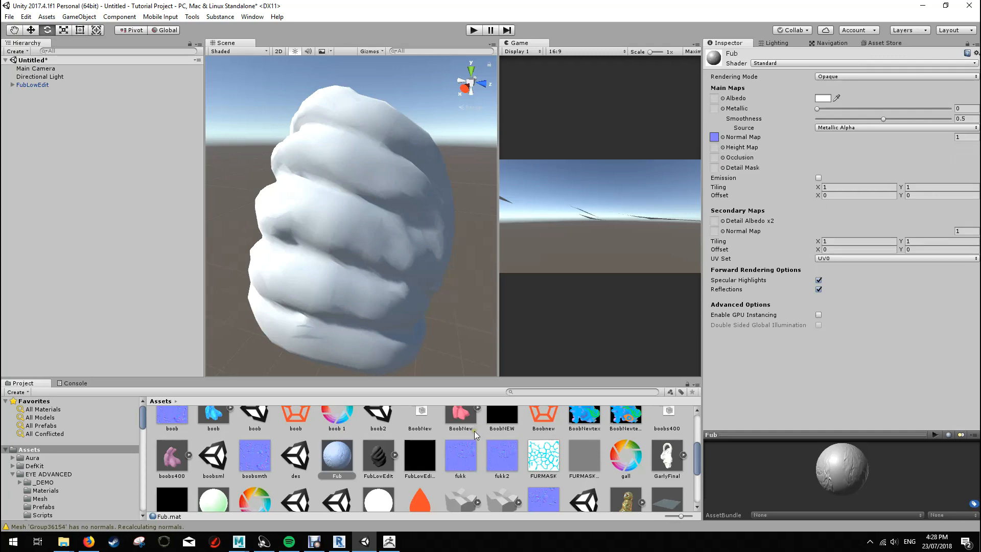
{"action": "left_click_drag", "start_coordinate": [365, 219], "coordinate": [382, 450], "text": "alt"}
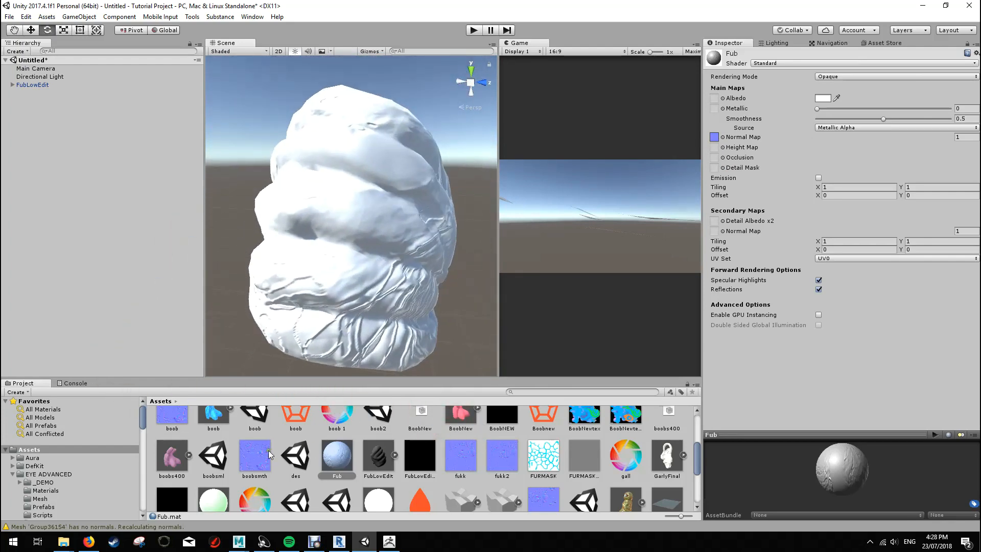
- Place the exported FubLowEditNormals image and FubLowEdit file side by side on the desktop, and return to Unity
{"action": "left_click", "coordinate": [420, 464]}
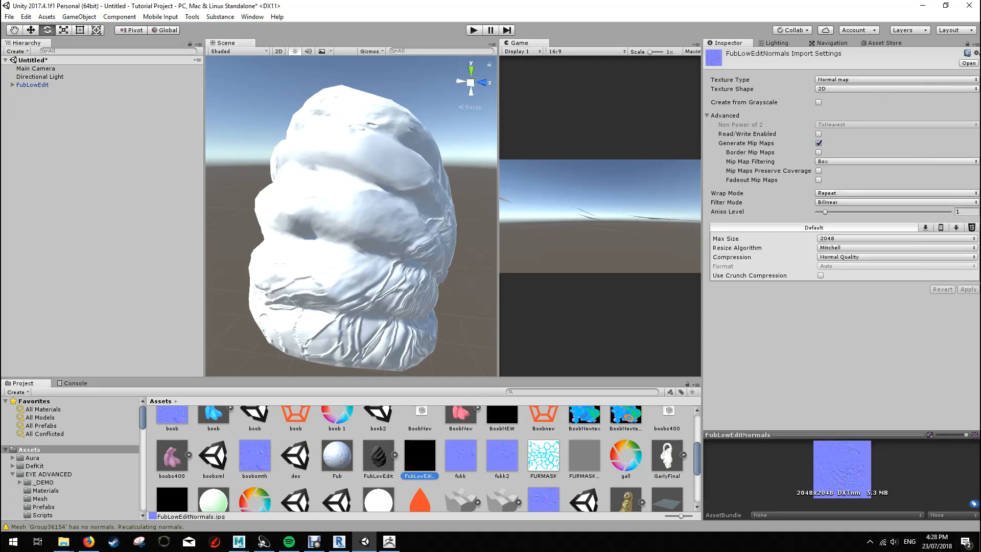
{"action": "left_click", "coordinate": [980, 551]}
{"action": "left_click_drag", "start_coordinate": [335, 485], "coordinate": [558, 339]}
{"action": "left_click_drag", "start_coordinate": [758, 20], "coordinate": [564, 330]}
{"action": "right_click", "coordinate": [537, 335]}
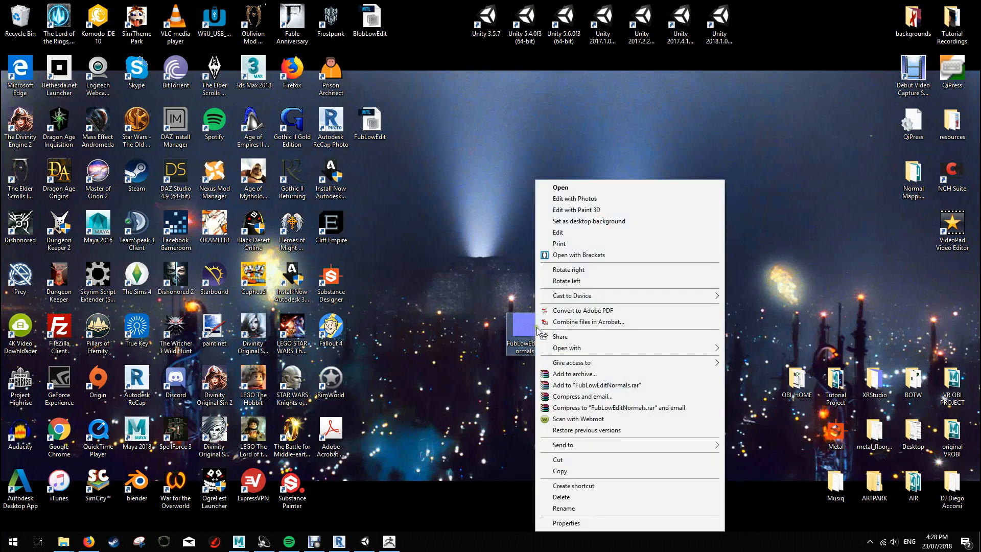
{"action": "left_click", "coordinate": [783, 186]}
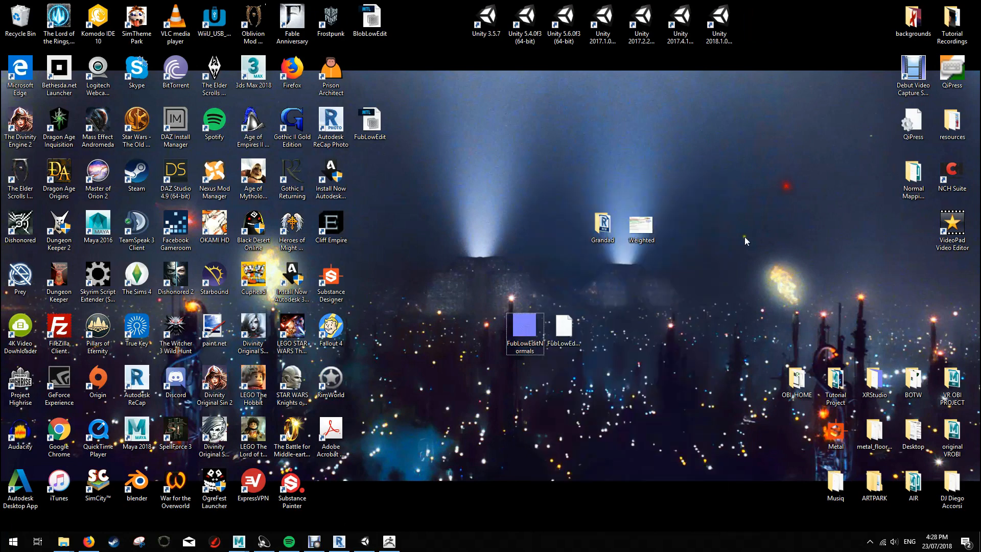
{"action": "mouse_move", "coordinate": [63, 540]}
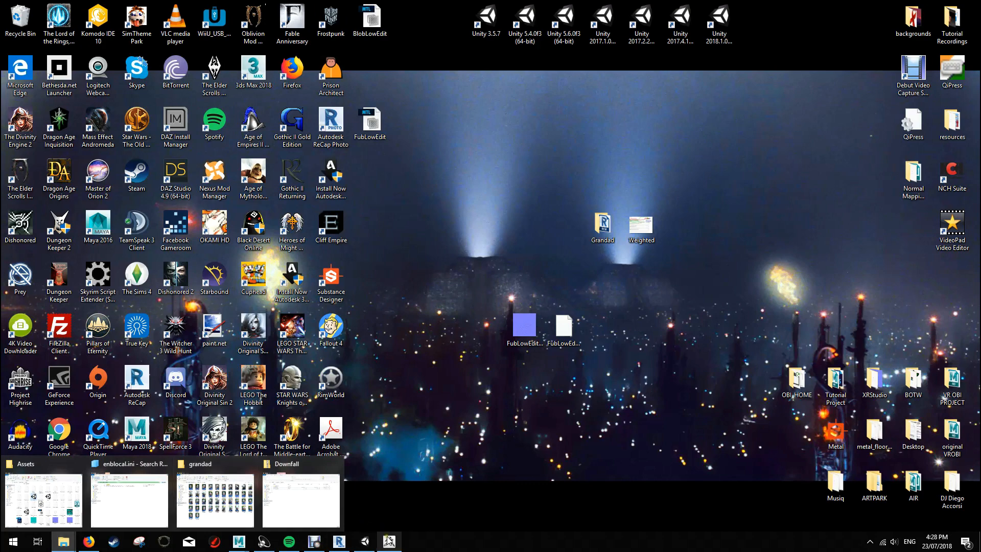
{"action": "left_click", "coordinate": [365, 540]}
{"action": "right_click", "coordinate": [408, 465]}
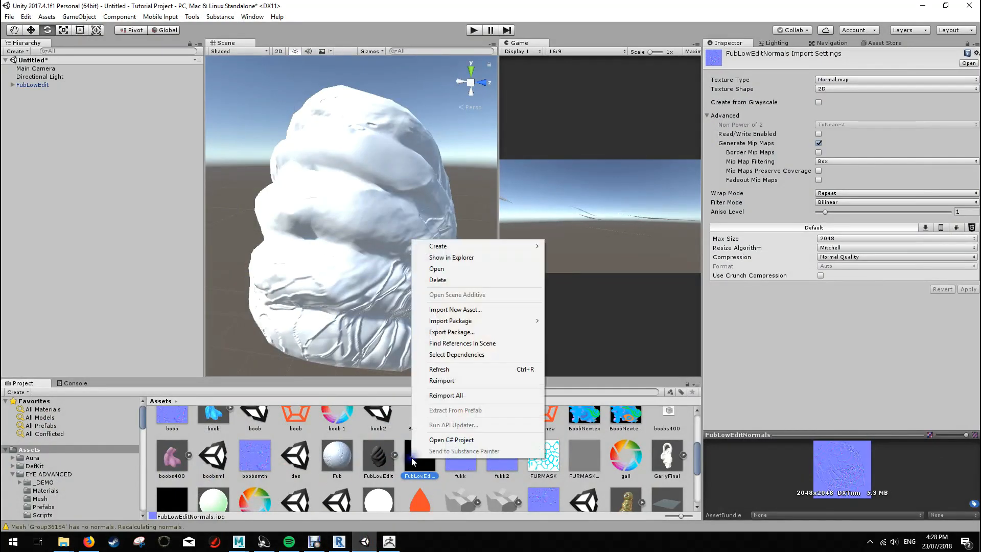
{"action": "mouse_move", "coordinate": [489, 246]}
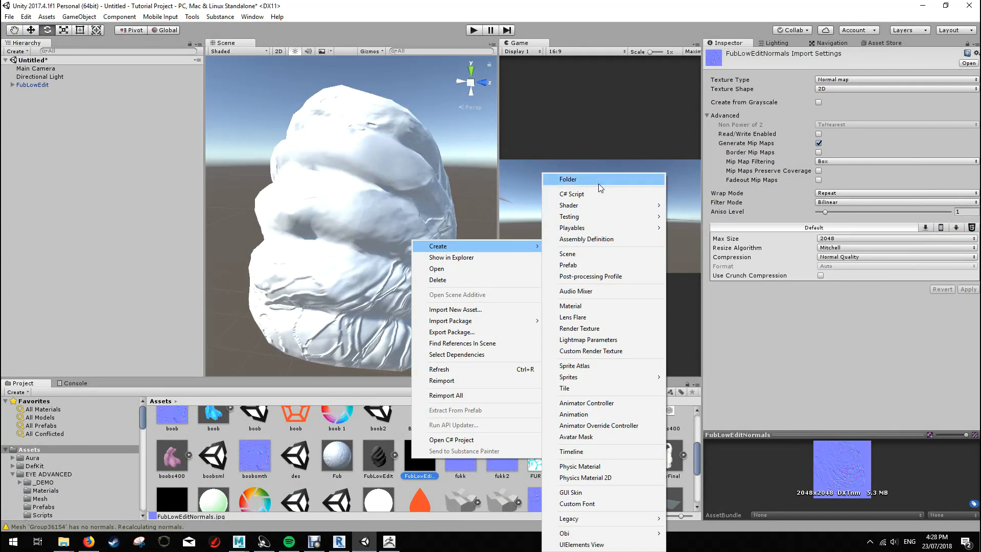
{"action": "left_click", "coordinate": [724, 339]}
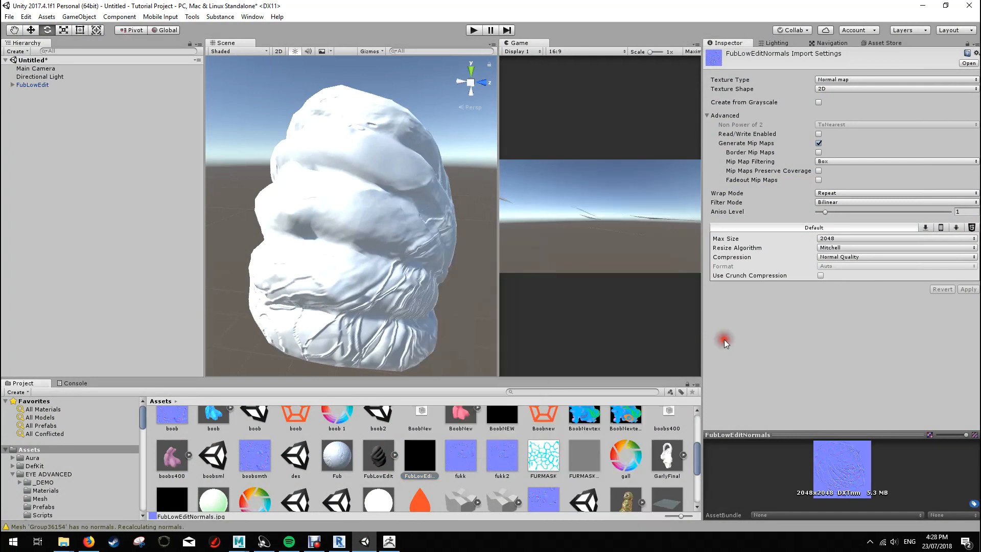
- Switch to Photoshop, convert the Background of FubLowEditNormals.jpg into a regular layer, and flip it vertically
{"action": "left_click", "coordinate": [315, 541]}
{"action": "left_click", "coordinate": [351, 438]}
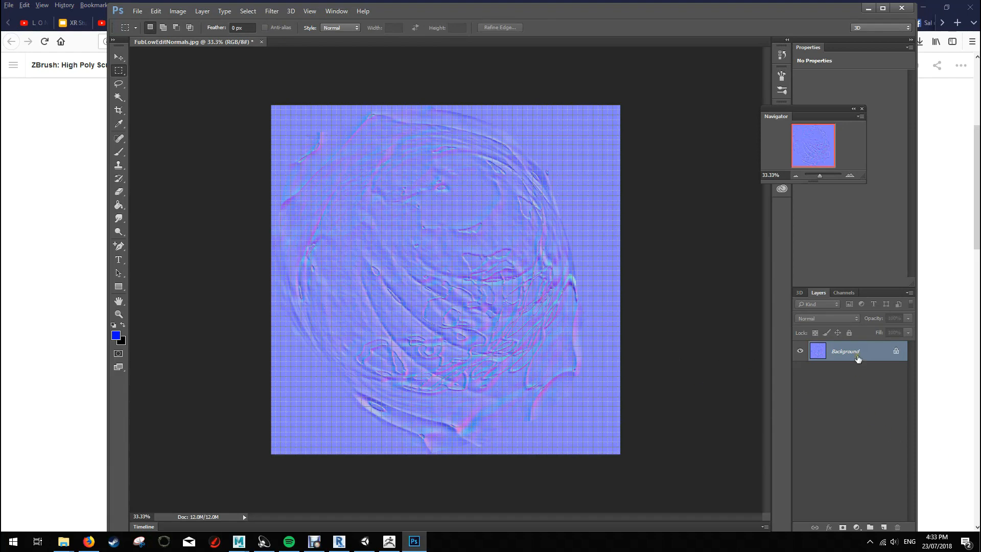
{"action": "double_click", "coordinate": [858, 360]}
{"action": "left_click", "coordinate": [577, 171]}
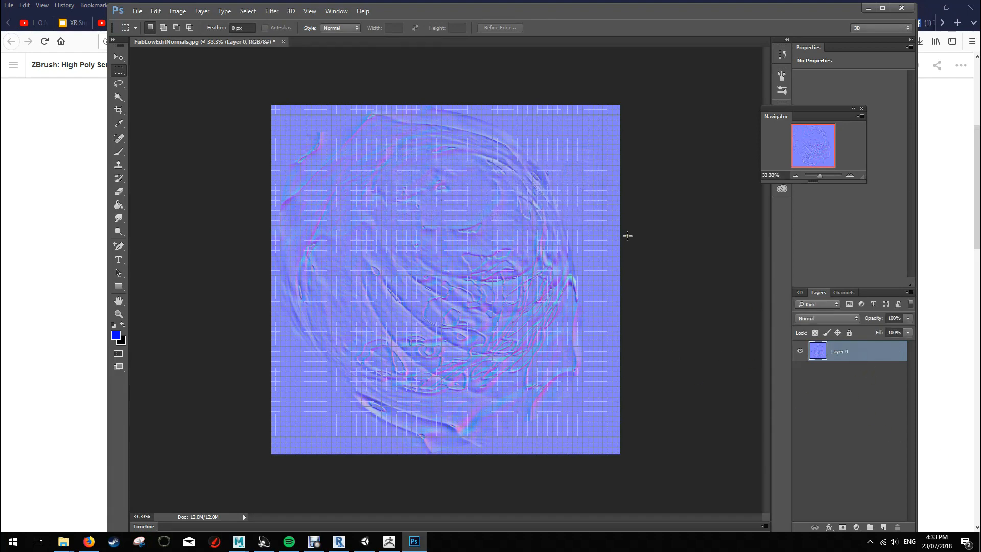
{"action": "key", "text": "ctrl+t"}
{"action": "right_click", "coordinate": [543, 228]}
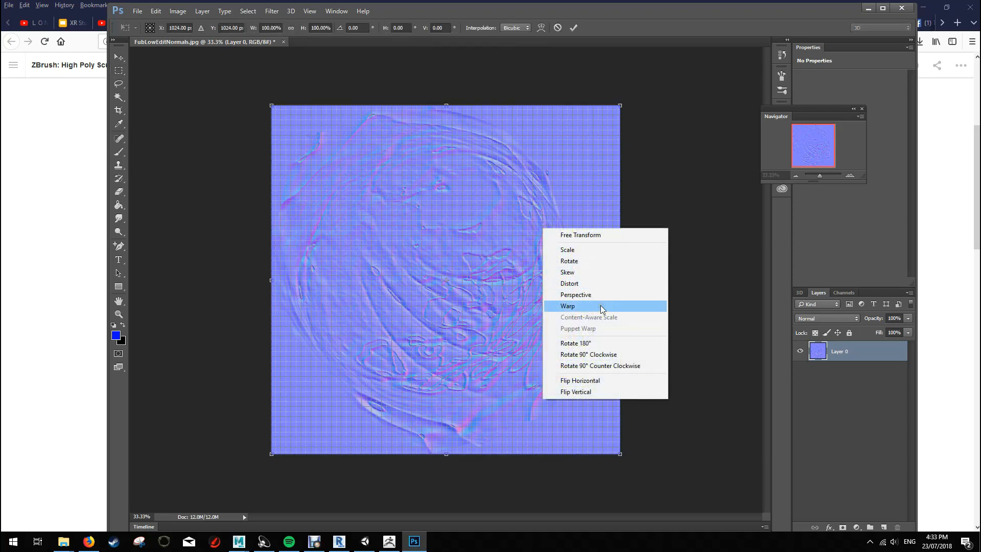
{"action": "left_click", "coordinate": [598, 392]}
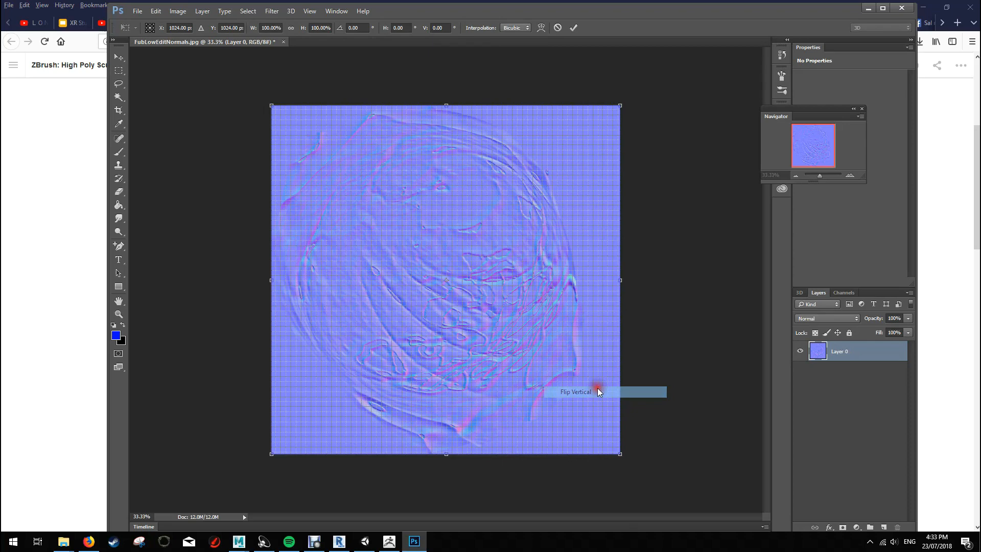
{"action": "key", "text": "Return"}
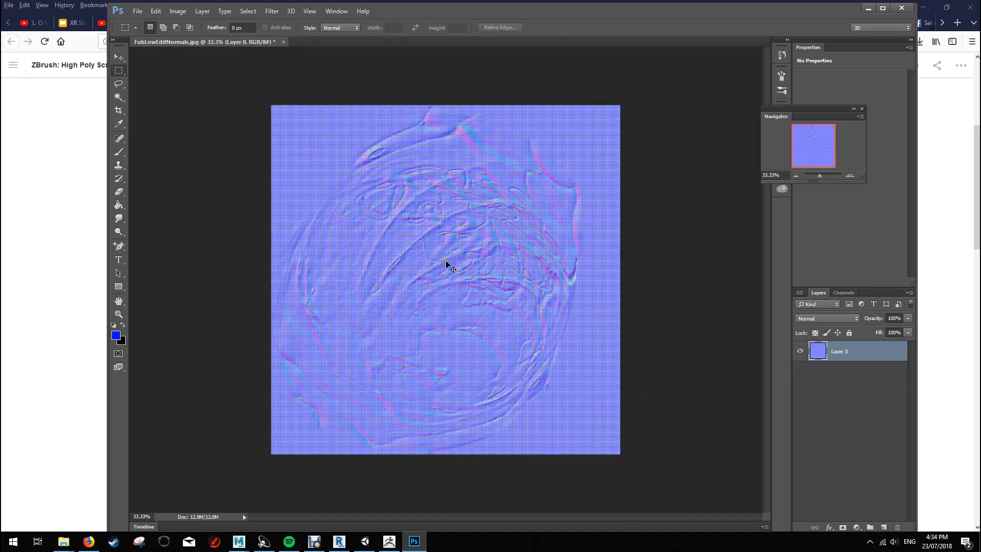
- Save the flipped normal map as a JPEG named FubLowEditNormals in the project's Assets folder, replacing the existing file
{"action": "key", "text": "ctrl+shift+s"}
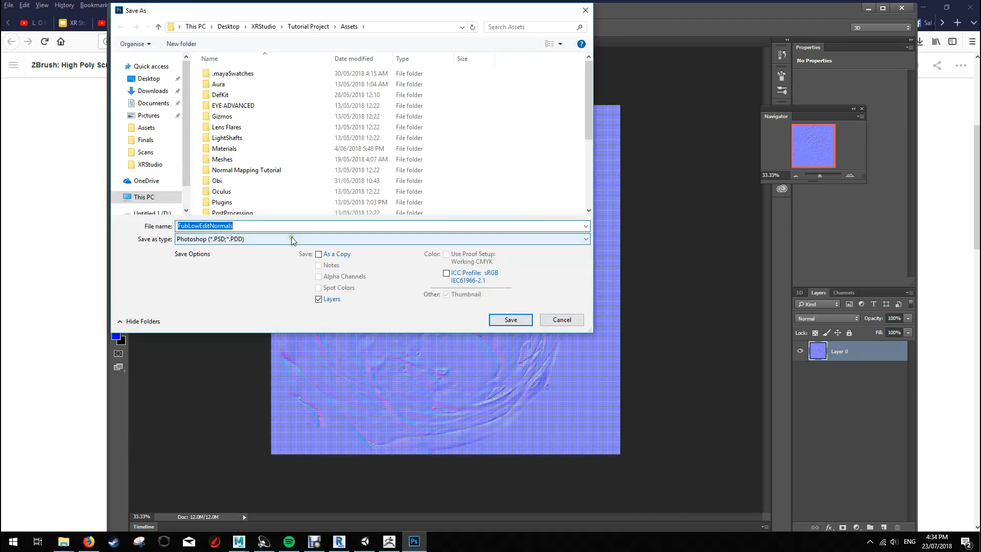
{"action": "left_click", "coordinate": [274, 239]}
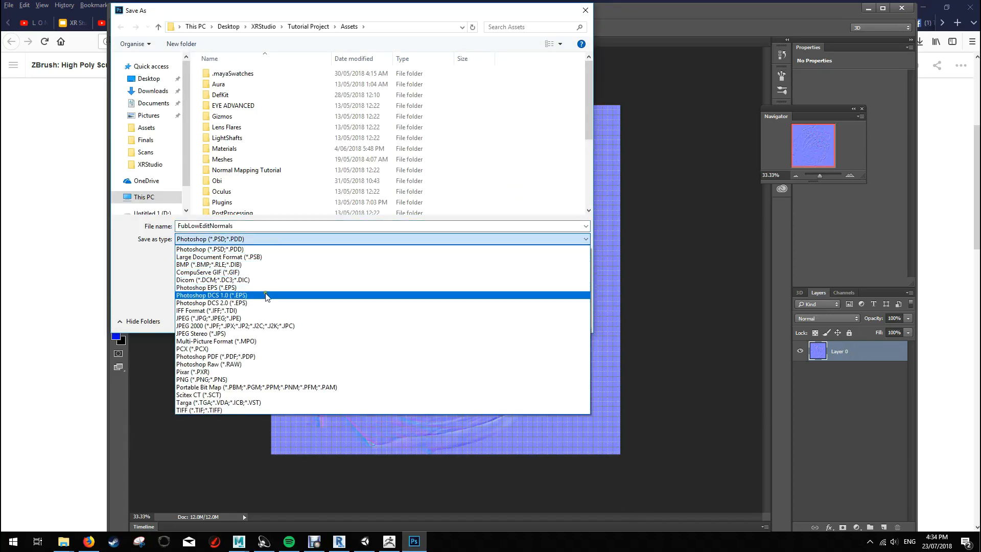
{"action": "left_click", "coordinate": [249, 318]}
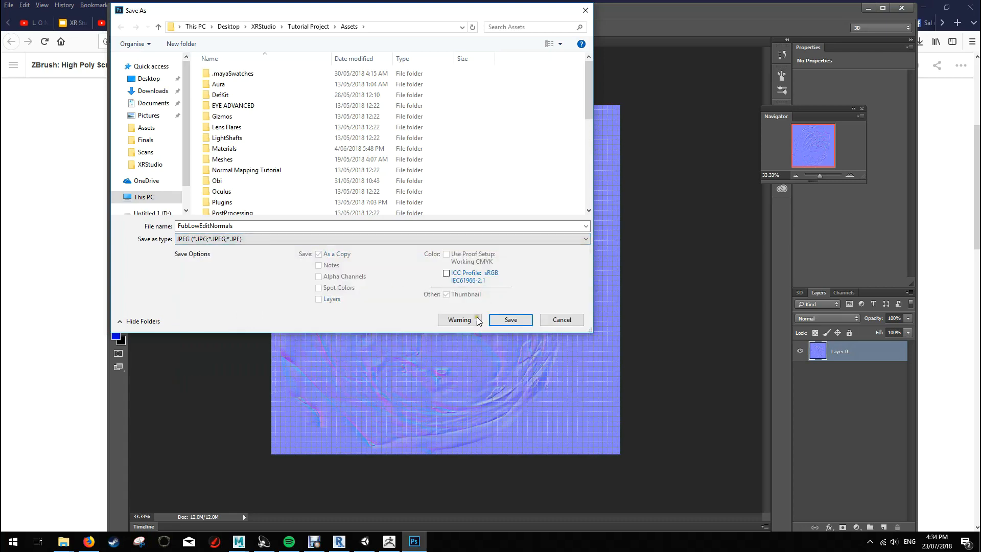
{"action": "left_click", "coordinate": [509, 320]}
{"action": "left_click", "coordinate": [516, 271]}
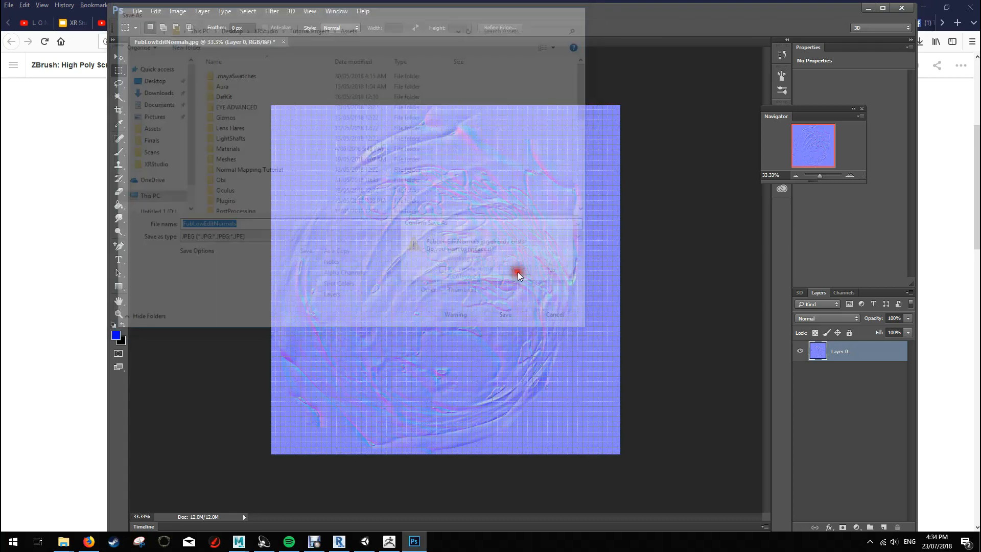
{"action": "left_click", "coordinate": [553, 147]}
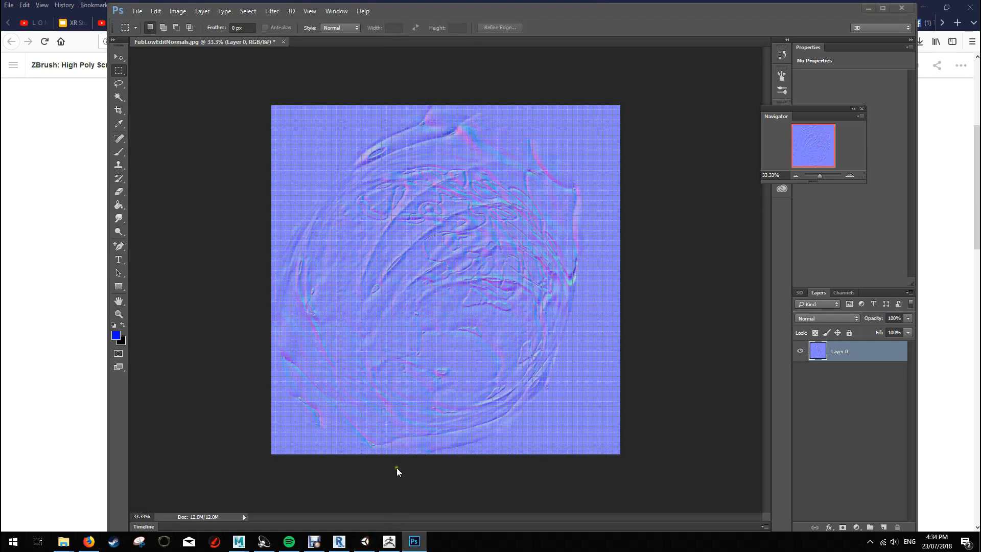
- Switch to Unity and inspect the updated normal map on the FubLowEdit model
{"action": "left_click", "coordinate": [364, 542]}
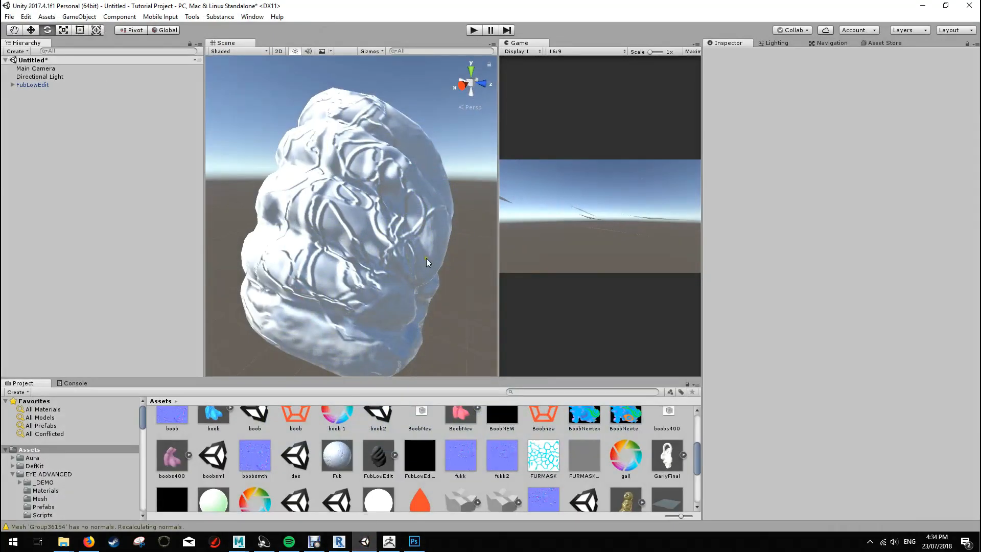
{"action": "left_click_drag", "start_coordinate": [458, 250], "coordinate": [462, 271], "text": "alt"}
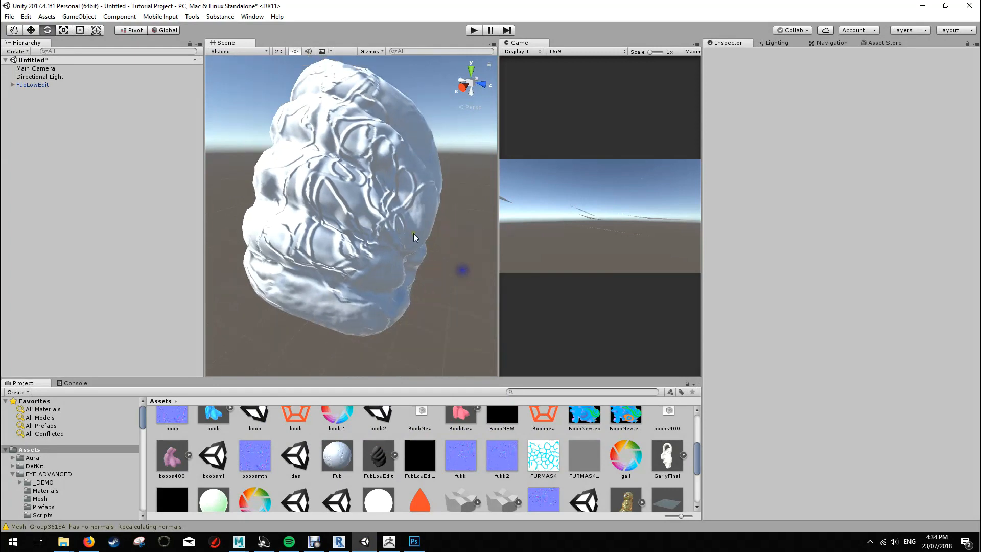
{"action": "left_click", "coordinate": [396, 177]}
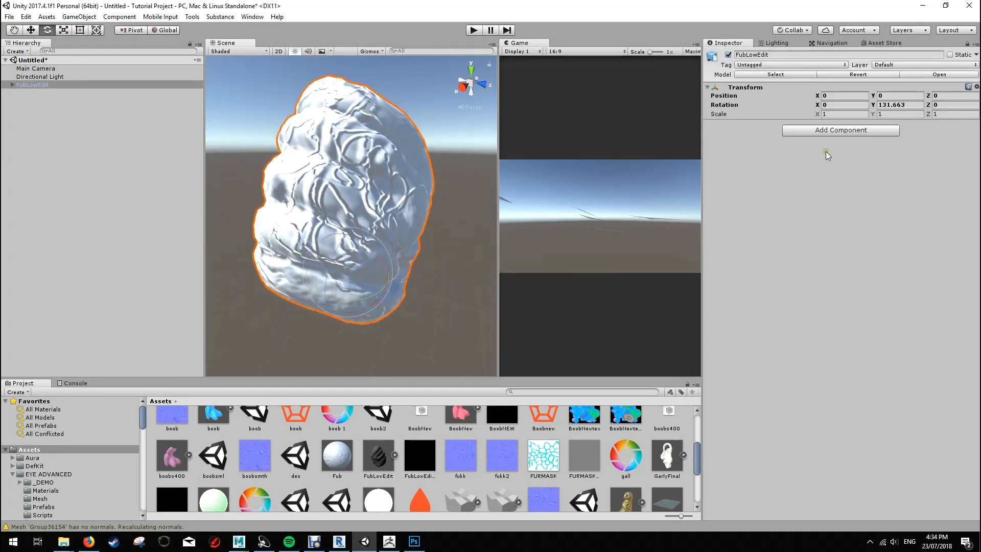
- Apply calculated normals with a smoothing angle of 180 to the FubLowEdit asset's import settings, and widen the Scene view
{"action": "left_click", "coordinate": [379, 456]}
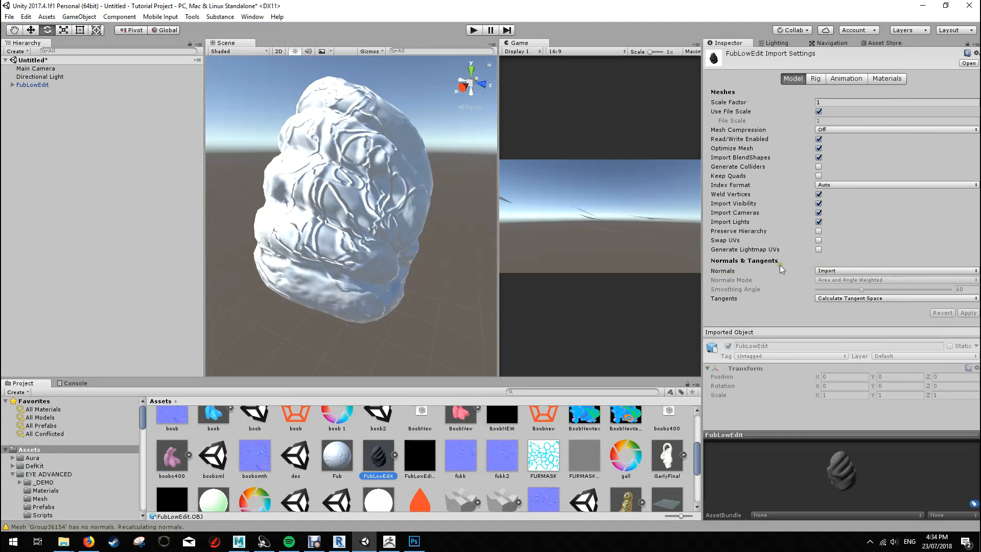
{"action": "left_click", "coordinate": [358, 238]}
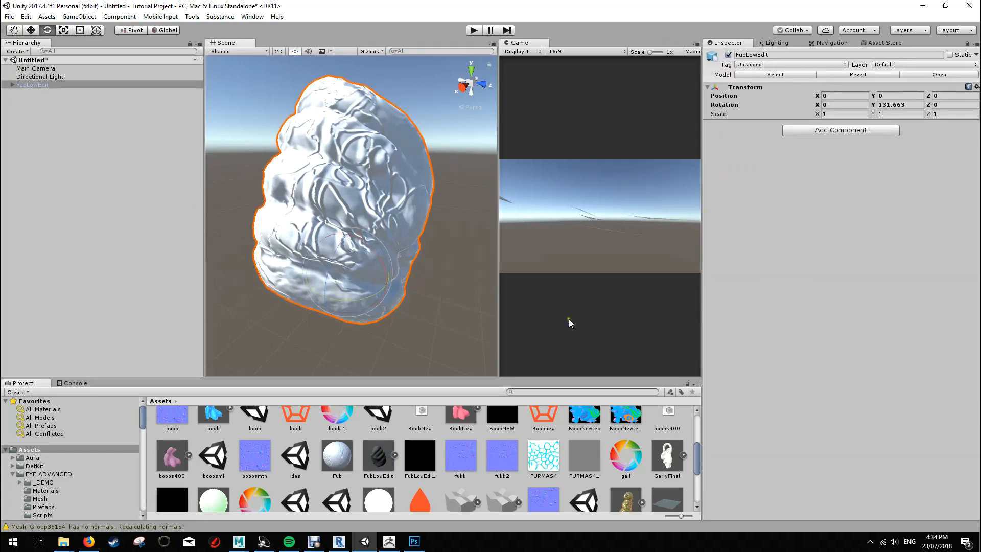
{"action": "left_click", "coordinate": [375, 460]}
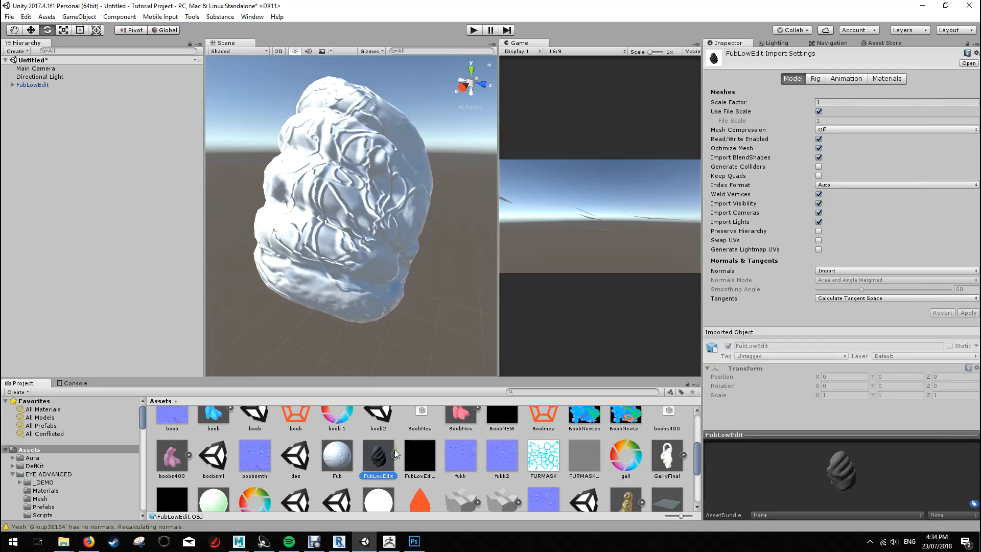
{"action": "left_click", "coordinate": [844, 270]}
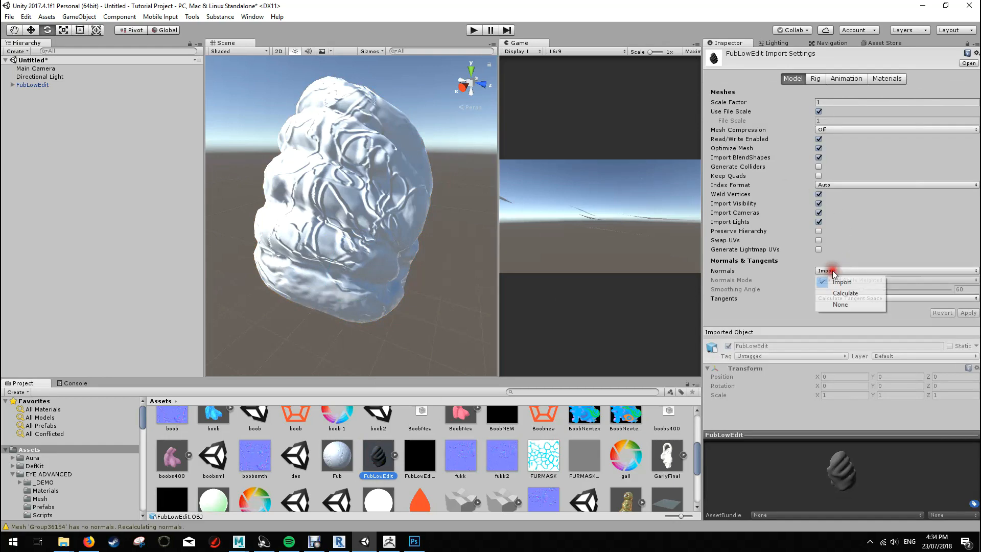
{"action": "left_click", "coordinate": [845, 292]}
{"action": "left_click_drag", "start_coordinate": [861, 289], "coordinate": [964, 290]}
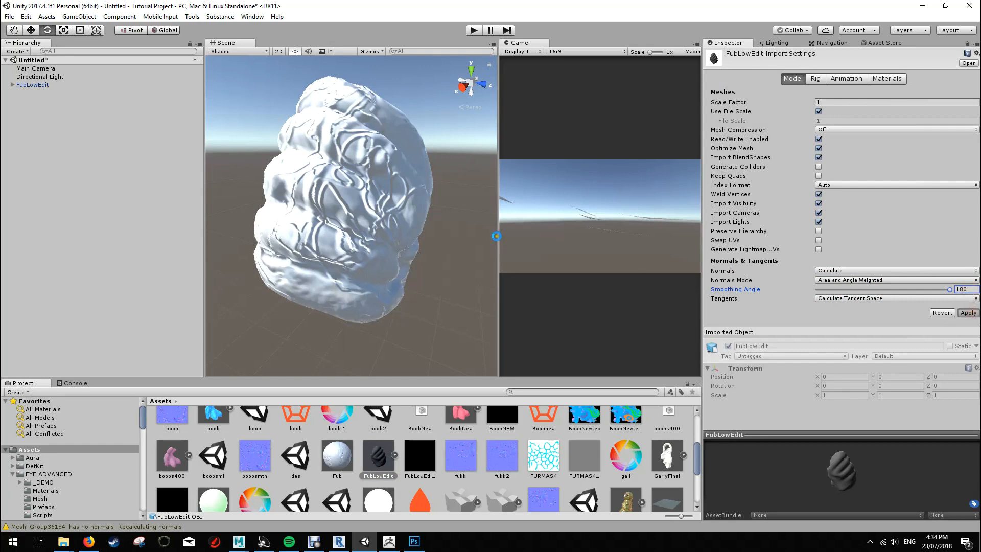
{"action": "left_click_drag", "start_coordinate": [496, 223], "coordinate": [668, 223]}
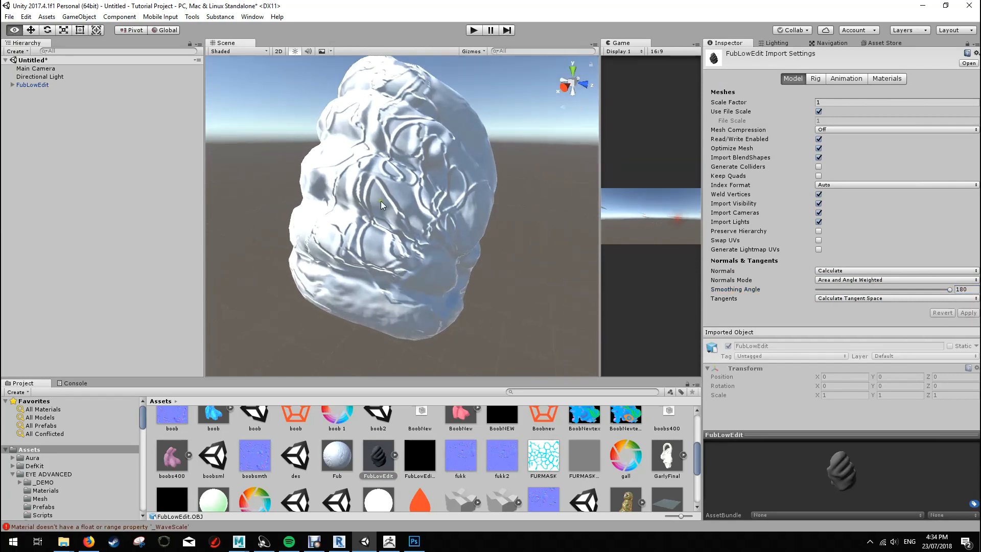
- Add a point light to the scene and place it beside the FubLowEdit model at about X 29.9, Y 35.8, Z 16.9
{"action": "right_click_drag", "start_coordinate": [409, 219], "coordinate": [455, 216], "text": "alt"}
{"action": "middle_click_drag", "start_coordinate": [376, 211], "coordinate": [426, 225]}
{"action": "mouse_move", "coordinate": [426, 225]}
{"action": "left_mouse_down", "text": "alt"}
{"action": "mouse_move", "coordinate": [444, 227]}
{"action": "mouse_move", "coordinate": [420, 227]}
{"action": "mouse_move", "coordinate": [479, 193]}
{"action": "mouse_move", "coordinate": [499, 265]}
{"action": "mouse_move", "coordinate": [431, 261]}
{"action": "left_mouse_up", "text": "alt"}
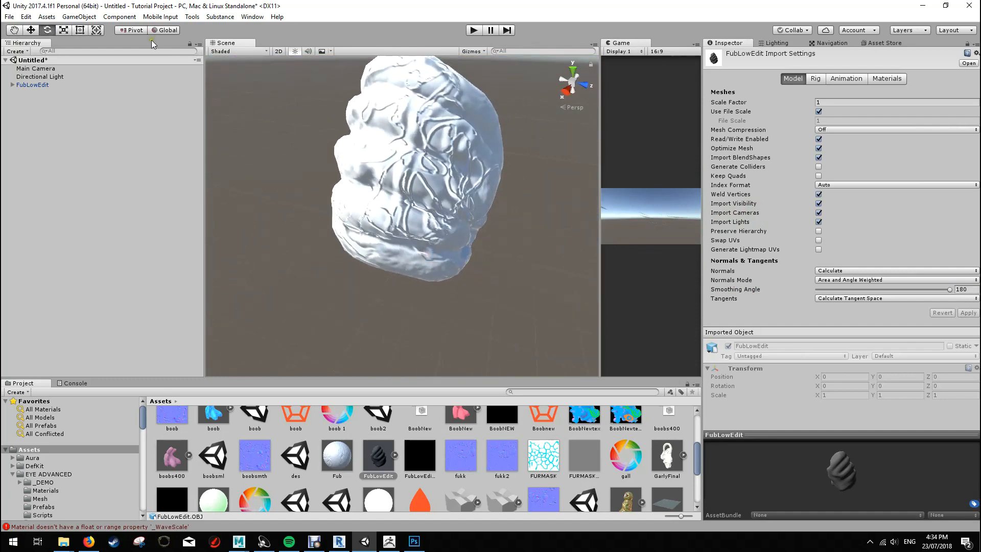
{"action": "left_click", "coordinate": [92, 14]}
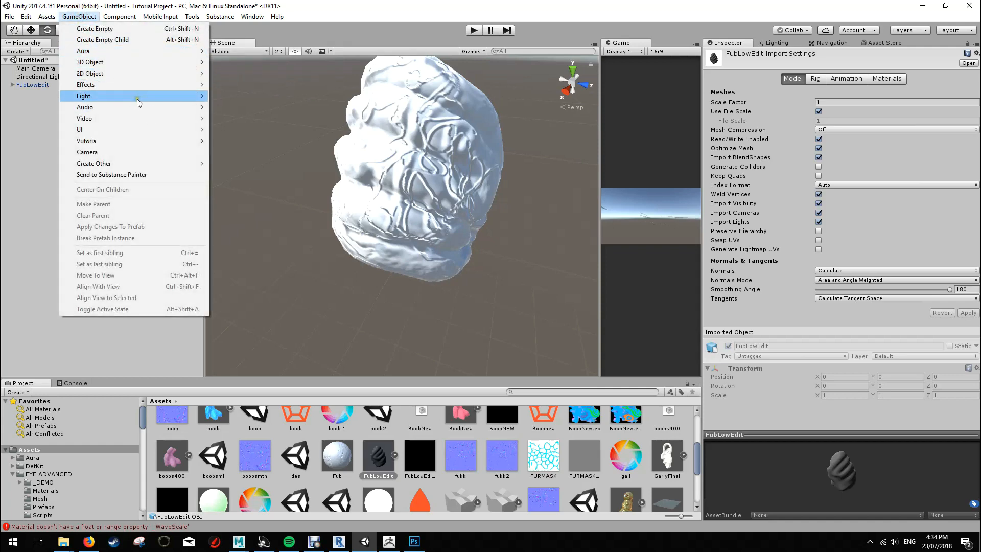
{"action": "mouse_move", "coordinate": [137, 102]}
{"action": "left_click", "coordinate": [278, 106]}
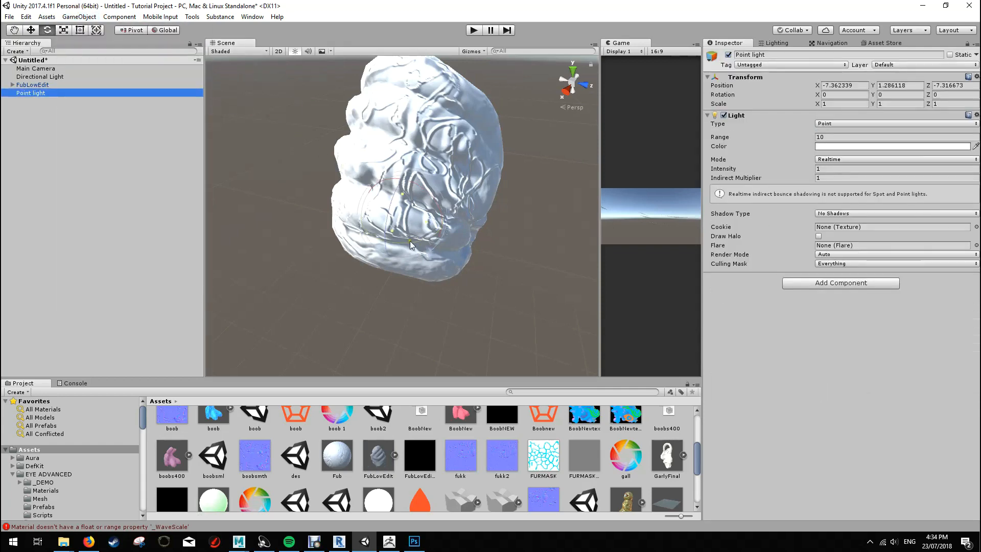
{"action": "left_click_drag", "start_coordinate": [407, 229], "coordinate": [603, 219], "text": "alt"}
{"action": "key", "text": "w"}
{"action": "mouse_move", "coordinate": [444, 235]}
{"action": "left_mouse_down"}
{"action": "mouse_move", "coordinate": [509, 253]}
{"action": "mouse_move", "coordinate": [387, 290]}
{"action": "mouse_move", "coordinate": [435, 313]}
{"action": "mouse_move", "coordinate": [533, 325]}
{"action": "mouse_move", "coordinate": [483, 291]}
{"action": "mouse_move", "coordinate": [475, 190]}
{"action": "mouse_move", "coordinate": [477, 202]}
{"action": "mouse_move", "coordinate": [433, 232]}
{"action": "left_mouse_up"}
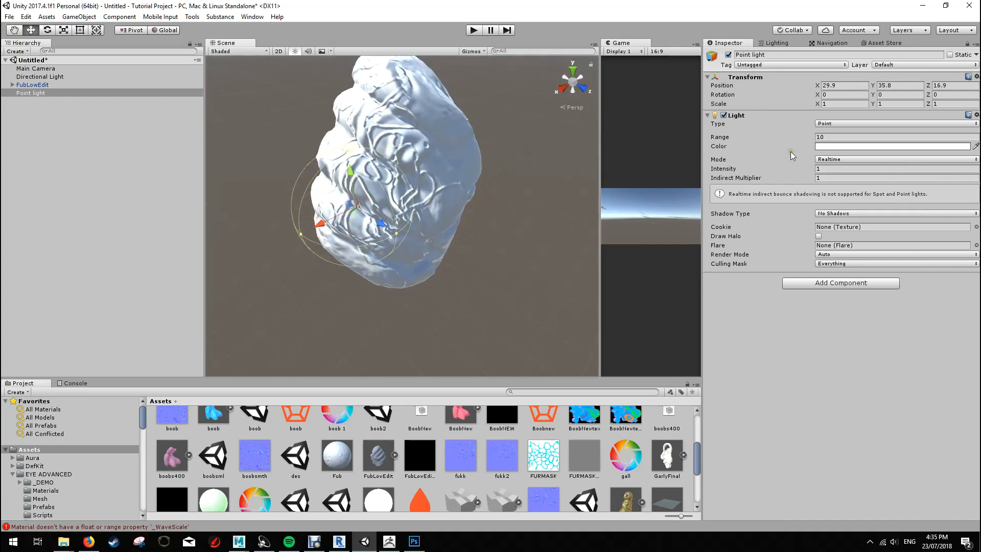
- Set the point light's intensity to 11.04, range to 20.41 and colour to pure red, shifting it along Z to about 26.09
{"action": "left_click_drag", "start_coordinate": [808, 170], "coordinate": [10, 162]}
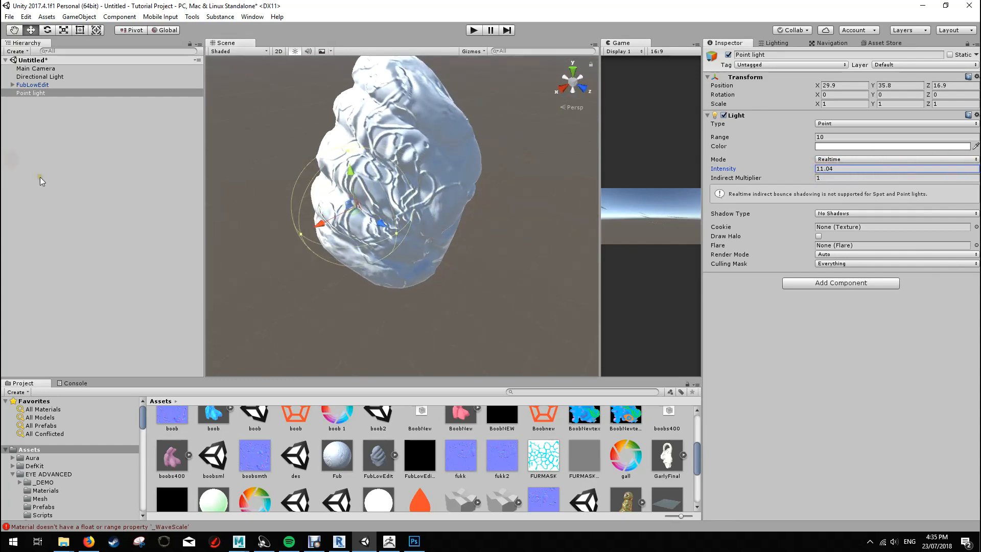
{"action": "left_click_drag", "start_coordinate": [805, 137], "coordinate": [11, 135]}
{"action": "left_click_drag", "start_coordinate": [380, 223], "coordinate": [421, 243]}
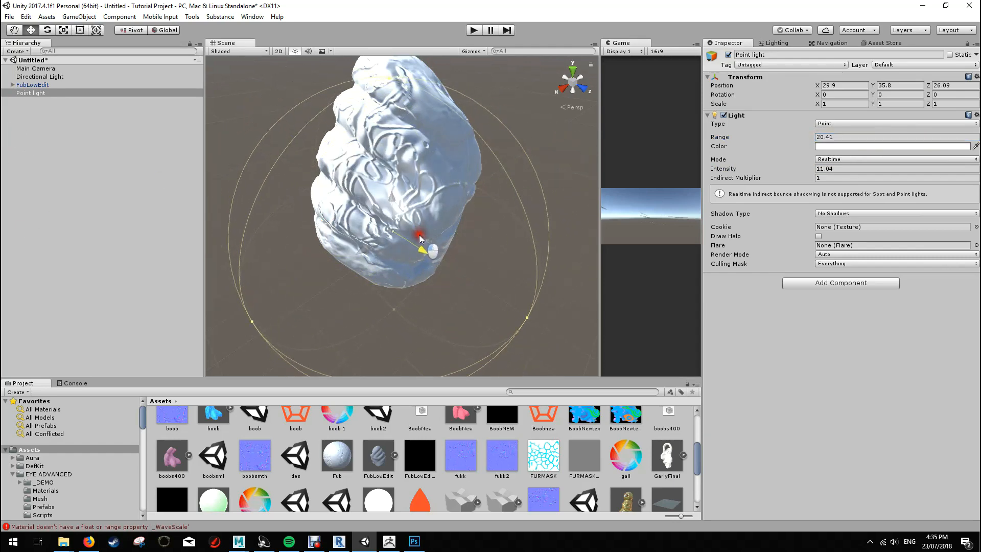
{"action": "left_click", "coordinate": [840, 147]}
{"action": "left_click_drag", "start_coordinate": [67, 77], "coordinate": [138, 28]}
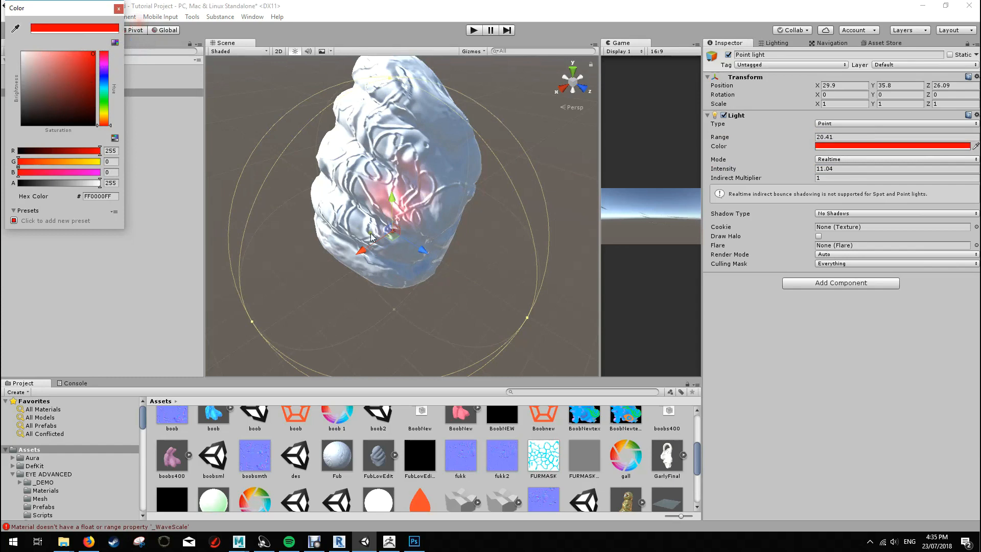
- Move the red point light around the model to see its surface detail lit, ending at about X 21.38, Y 22.6, Z -23.1
{"action": "left_click_drag", "start_coordinate": [422, 249], "coordinate": [462, 254]}
{"action": "left_click_drag", "start_coordinate": [421, 283], "coordinate": [480, 194]}
{"action": "left_click_drag", "start_coordinate": [468, 95], "coordinate": [460, 168]}
{"action": "left_click_drag", "start_coordinate": [331, 153], "coordinate": [315, 197], "text": "alt"}
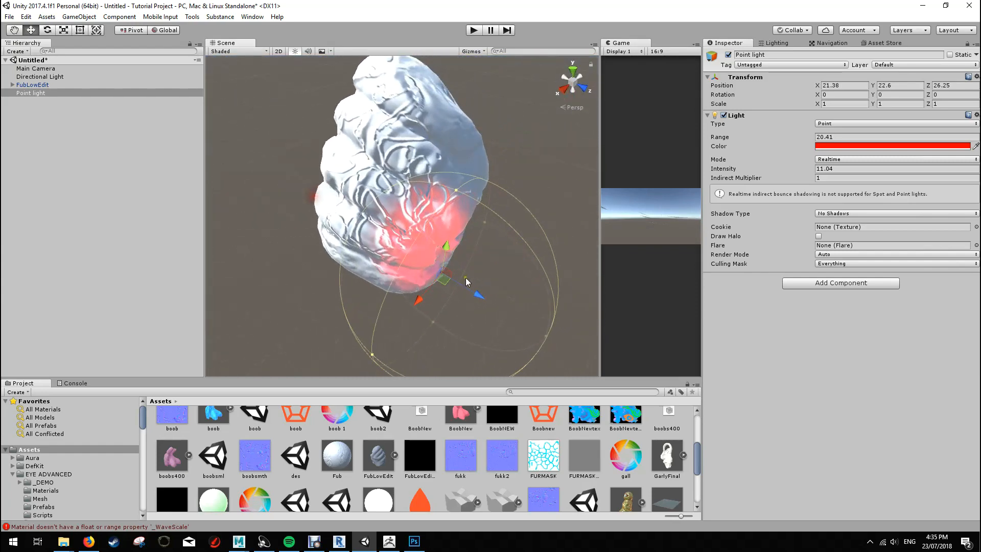
{"action": "left_click_drag", "start_coordinate": [464, 278], "coordinate": [296, 196]}
- Select the FubLowEdit model and examine its low-poly mesh in Wireframe shading mode
{"action": "left_click", "coordinate": [411, 139]}
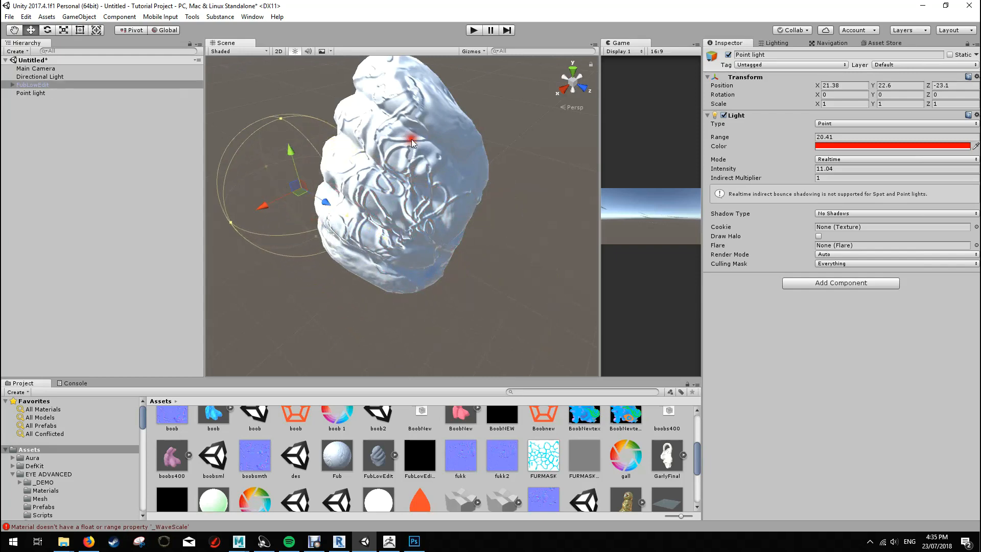
{"action": "left_click_drag", "start_coordinate": [467, 190], "coordinate": [503, 189], "text": "alt"}
{"action": "left_click", "coordinate": [242, 51]}
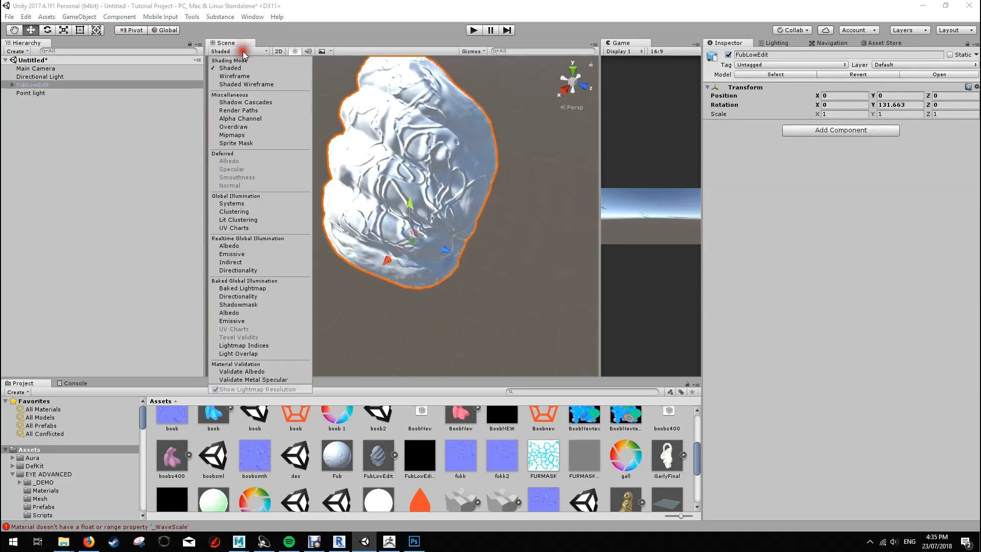
{"action": "left_click", "coordinate": [235, 76]}
{"action": "scroll", "coordinate": [441, 173], "scroll_direction": "up", "scroll_amount": 3}
{"action": "middle_click_drag", "start_coordinate": [436, 141], "coordinate": [458, 219]}
{"action": "scroll", "coordinate": [458, 219], "scroll_direction": "down", "scroll_amount": 8}
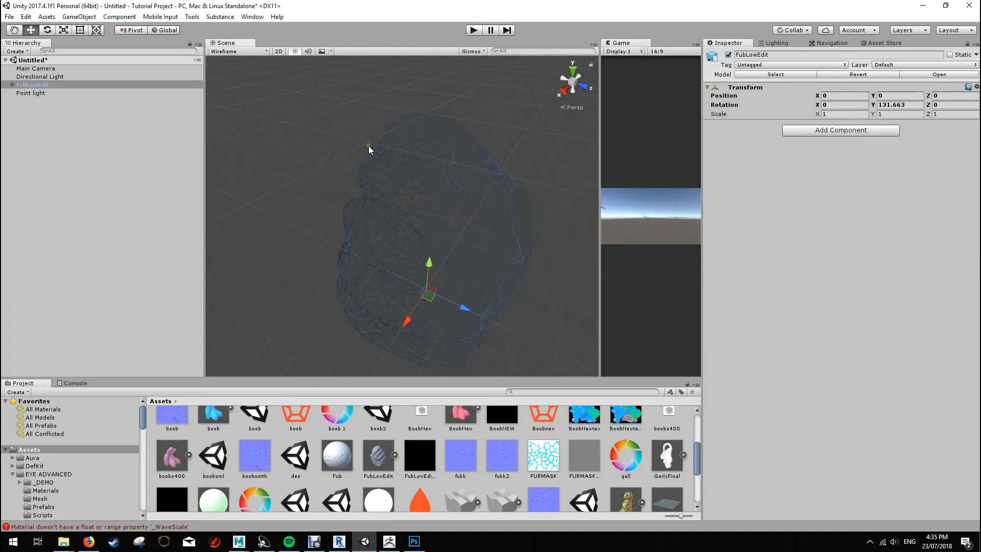
- Display the scene as Shaded Wireframe, shift the FubLowEdit model along the Z axis, and deselect it
{"action": "left_click", "coordinate": [244, 51]}
{"action": "left_click", "coordinate": [245, 84]}
{"action": "mouse_move", "coordinate": [426, 177]}
{"action": "left_mouse_down", "text": "alt"}
{"action": "mouse_move", "coordinate": [608, 164]}
{"action": "mouse_move", "coordinate": [269, 174]}
{"action": "mouse_move", "coordinate": [41, 142]}
{"action": "mouse_move", "coordinate": [111, 168]}
{"action": "mouse_move", "coordinate": [299, 186]}
{"action": "mouse_move", "coordinate": [549, 250]}
{"action": "left_mouse_up", "text": "alt"}
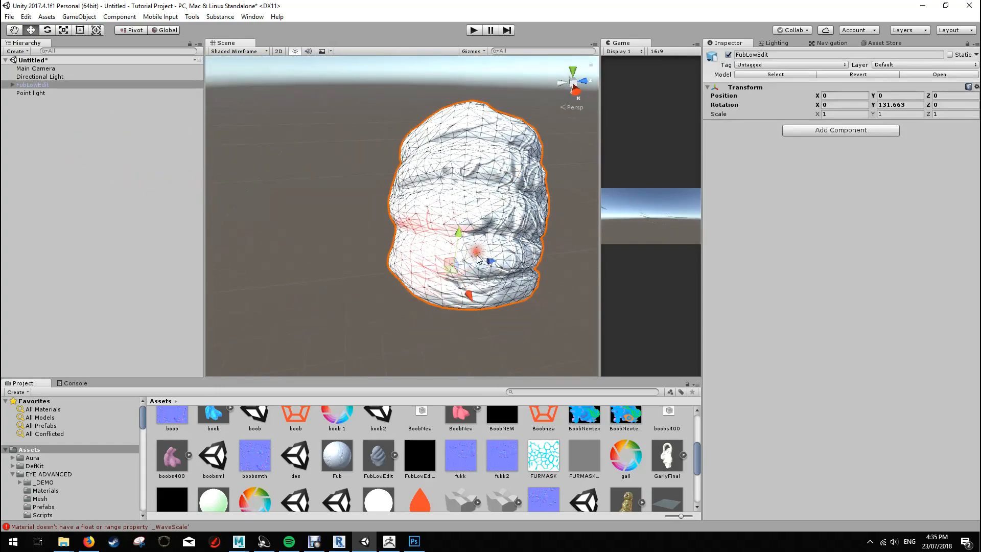
{"action": "left_click_drag", "start_coordinate": [491, 266], "coordinate": [443, 267]}
{"action": "left_click", "coordinate": [518, 238]}
{"action": "mouse_move", "coordinate": [535, 169]}
{"action": "left_mouse_down", "text": "alt"}
{"action": "mouse_move", "coordinate": [363, 144]}
{"action": "mouse_move", "coordinate": [423, 187]}
{"action": "left_mouse_up", "text": "alt"}
- Return the scene display to Shaded mode and examine the normal-mapped model from several angles
{"action": "left_click", "coordinate": [240, 51]}
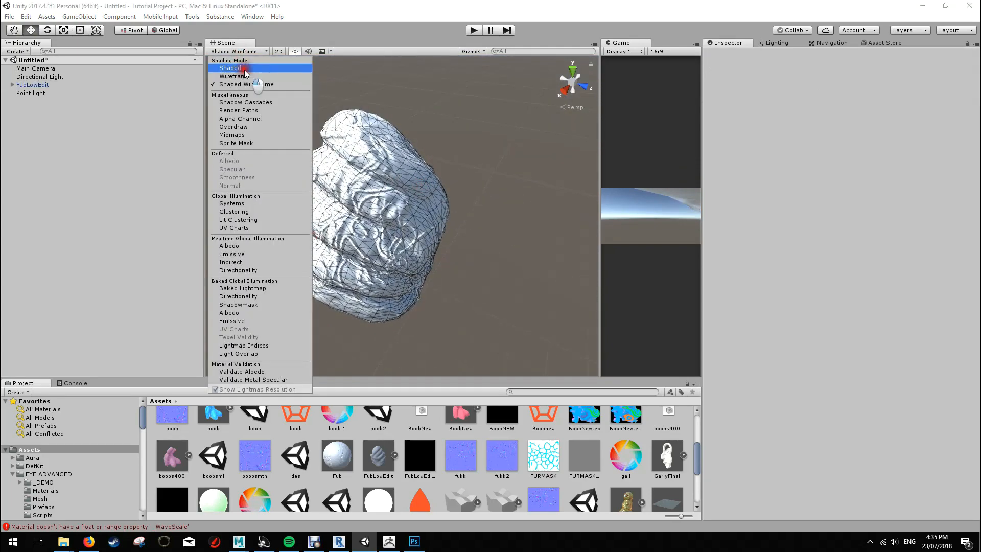
{"action": "left_click", "coordinate": [243, 69]}
{"action": "left_click_drag", "start_coordinate": [448, 222], "coordinate": [493, 265], "text": "alt"}
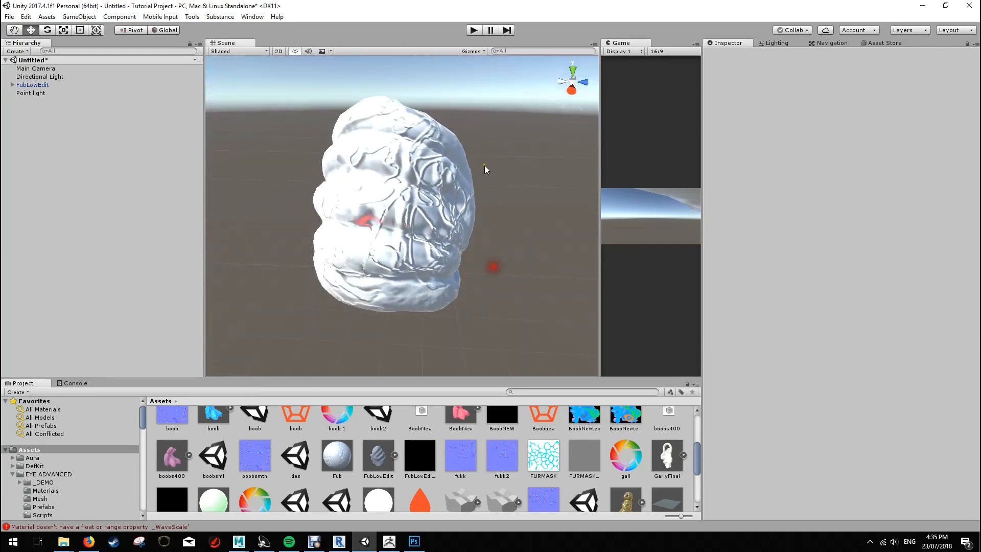
{"action": "left_click_drag", "start_coordinate": [411, 222], "coordinate": [387, 143], "text": "alt"}
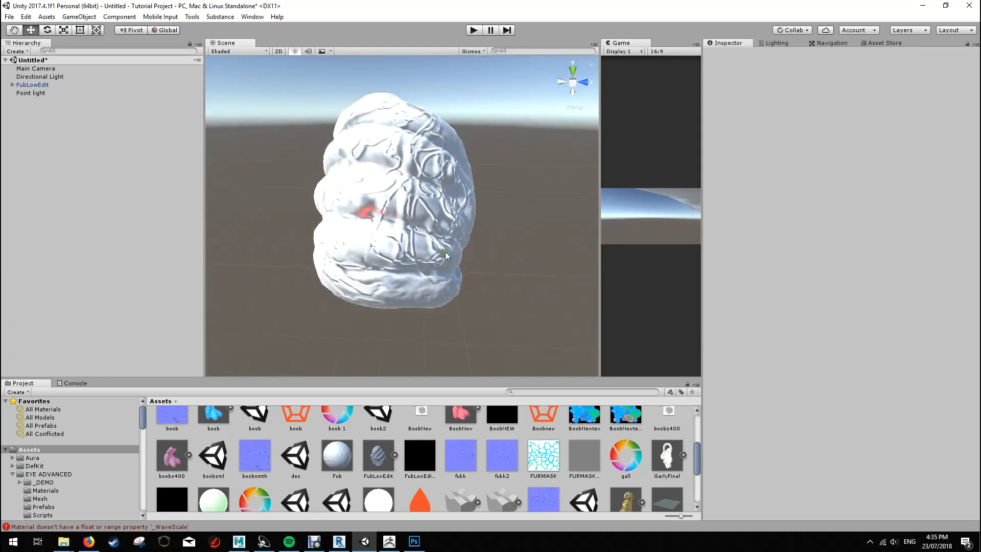